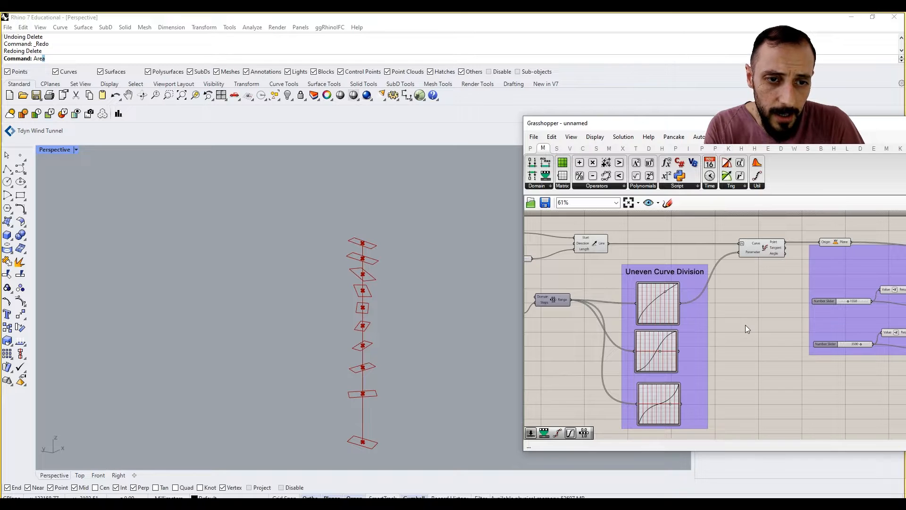
Step: Add a Multiplication component beside the Uneven Curve Division group and connect the line's length slider to its A input
{"action": "right_click_drag", "start_coordinate": [539, 276], "coordinate": [646, 292]}
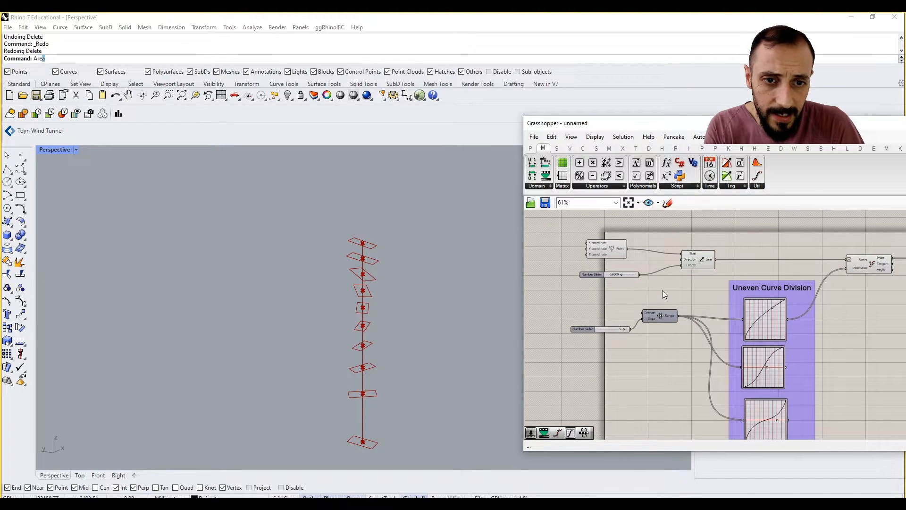
{"action": "right_click_drag", "start_coordinate": [754, 309], "coordinate": [701, 301]}
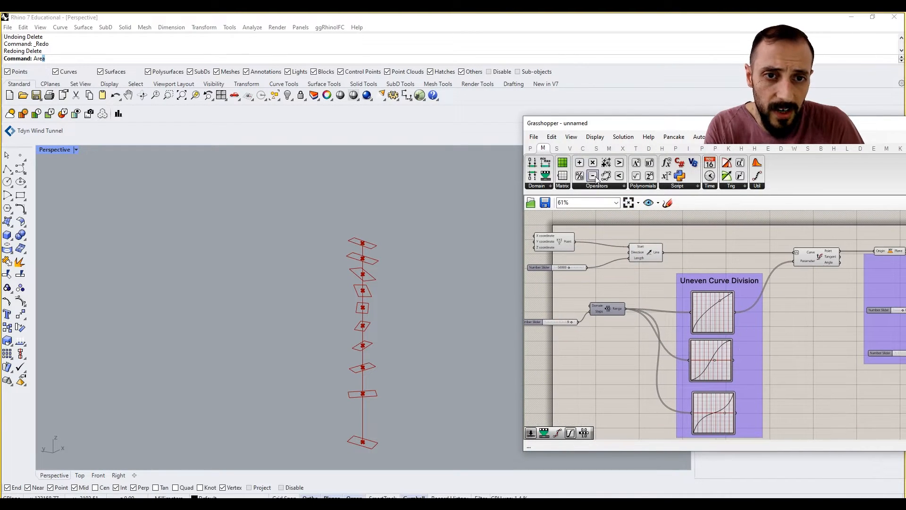
{"action": "left_click_drag", "start_coordinate": [803, 327], "coordinate": [797, 326]}
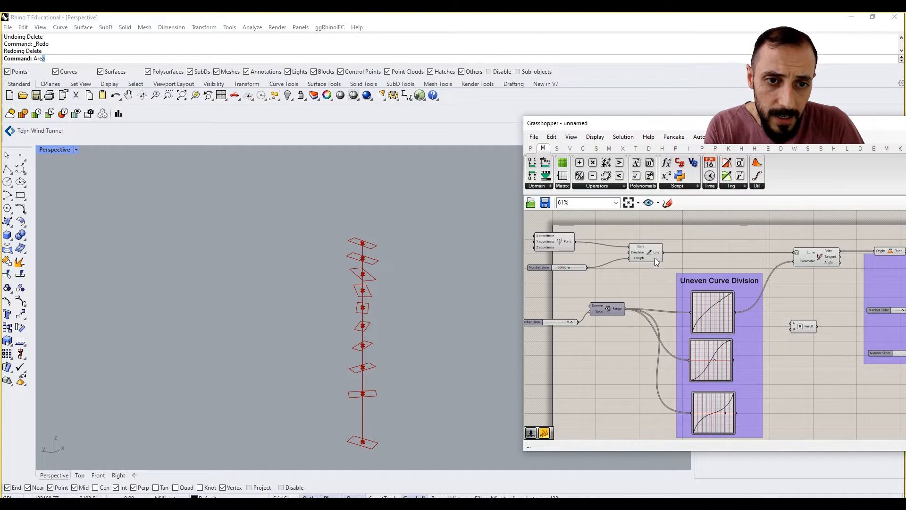
{"action": "left_click_drag", "start_coordinate": [588, 268], "coordinate": [788, 324]}
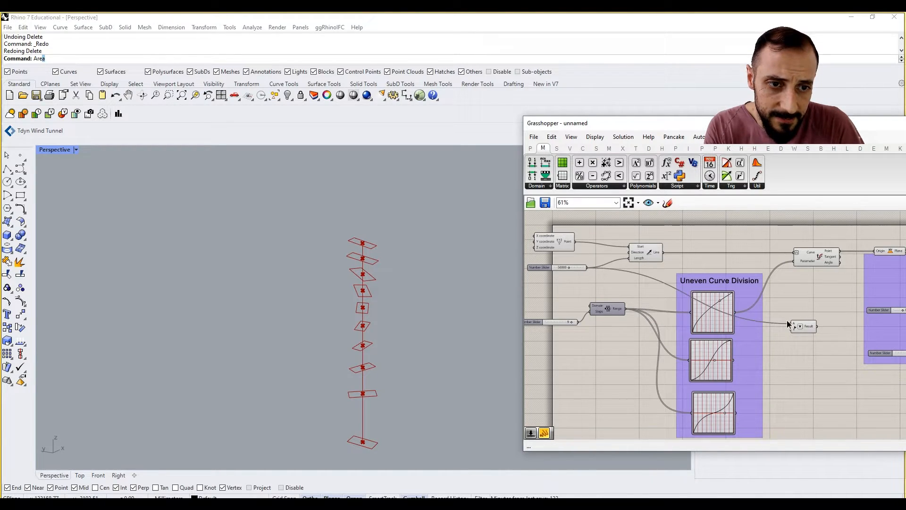
Step: Connect the output of the first graph mapper to the Multiplication's B input
{"action": "scroll", "coordinate": [735, 316], "scroll_direction": "up", "scroll_amount": 4}
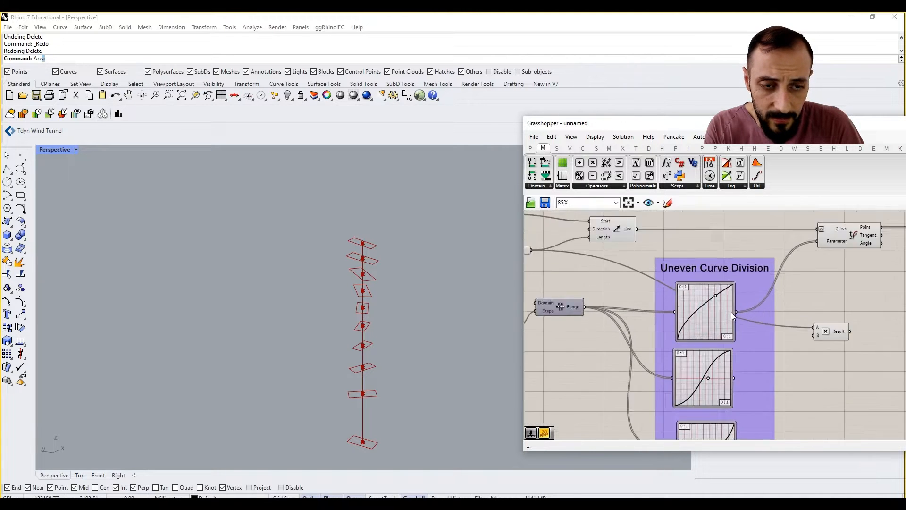
{"action": "right_click_drag", "start_coordinate": [622, 315], "coordinate": [596, 300]}
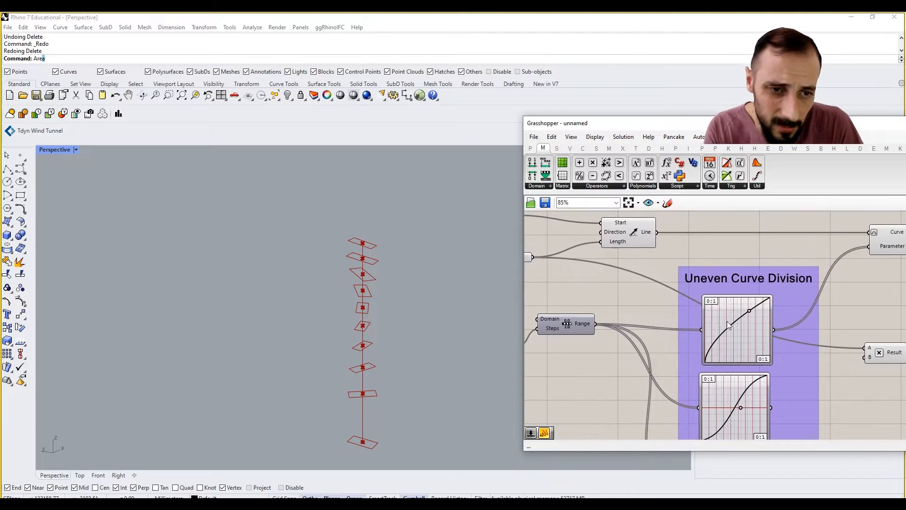
{"action": "right_click_drag", "start_coordinate": [729, 325], "coordinate": [644, 317]}
{"action": "scroll", "coordinate": [708, 327], "scroll_direction": "down", "scroll_amount": 1}
{"action": "scroll", "coordinate": [703, 327], "scroll_direction": "up", "scroll_amount": 2}
{"action": "left_click_drag", "start_coordinate": [687, 321], "coordinate": [793, 354]}
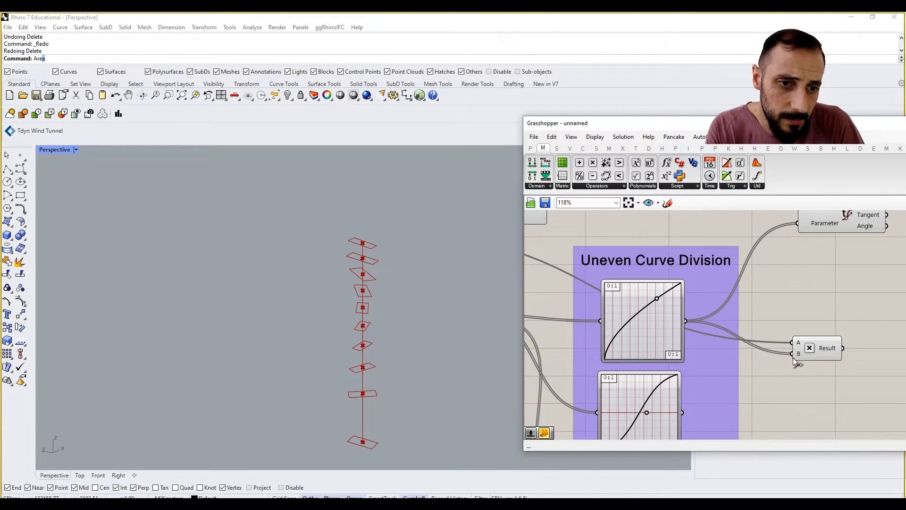
Step: Check the values in the Multiplication's B input and Result output, and shift the component closer to the graph mappers
{"action": "mouse_move", "coordinate": [797, 355]}
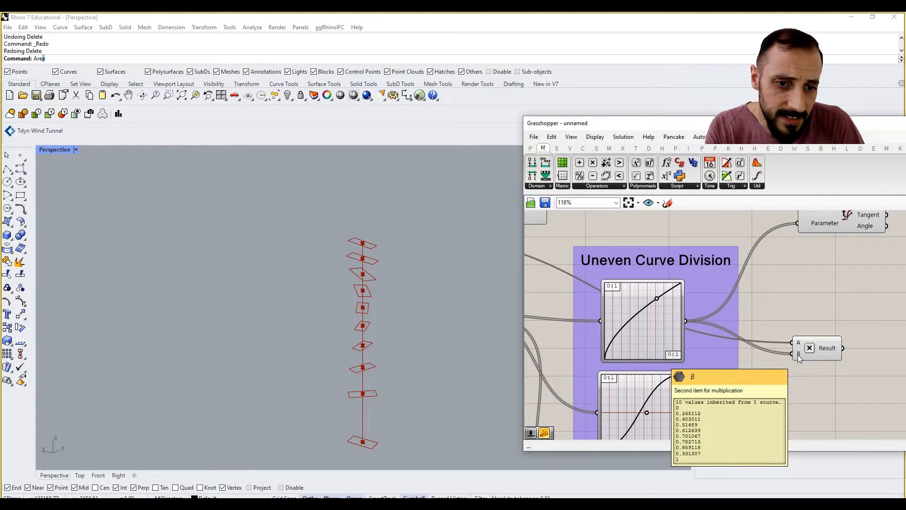
{"action": "right_click_drag", "start_coordinate": [798, 355], "coordinate": [747, 377]}
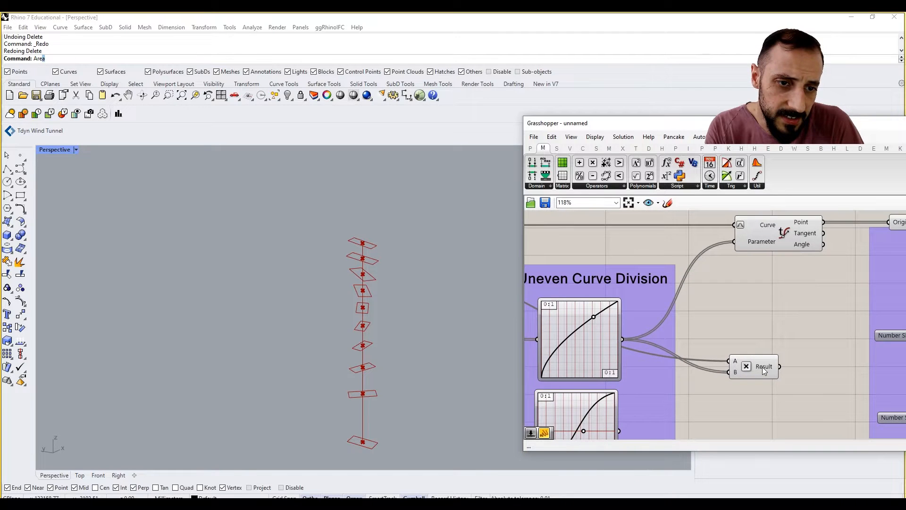
{"action": "mouse_move", "coordinate": [764, 371]}
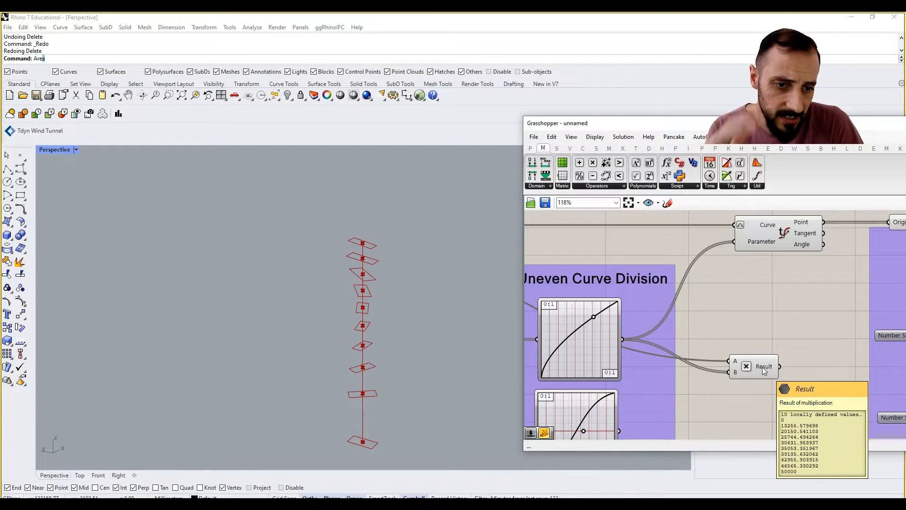
{"action": "left_click_drag", "start_coordinate": [764, 370], "coordinate": [745, 373]}
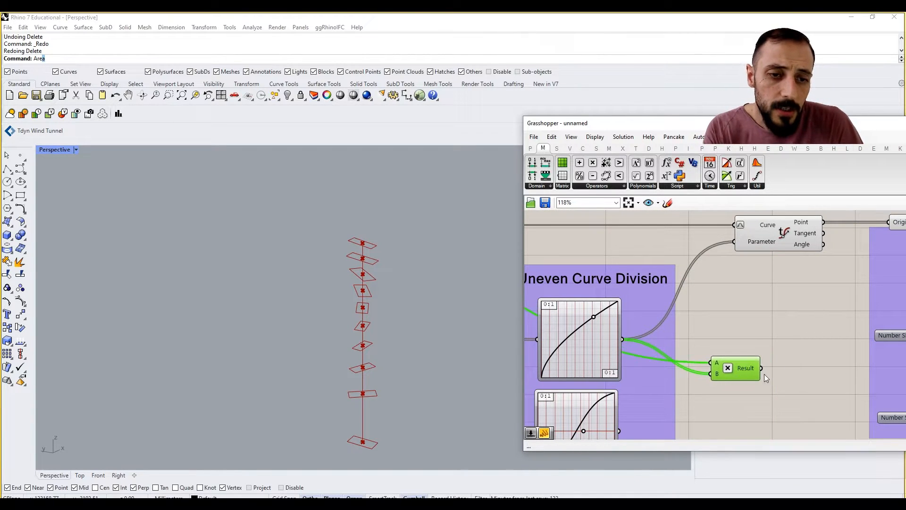
{"action": "left_click", "coordinate": [792, 370]}
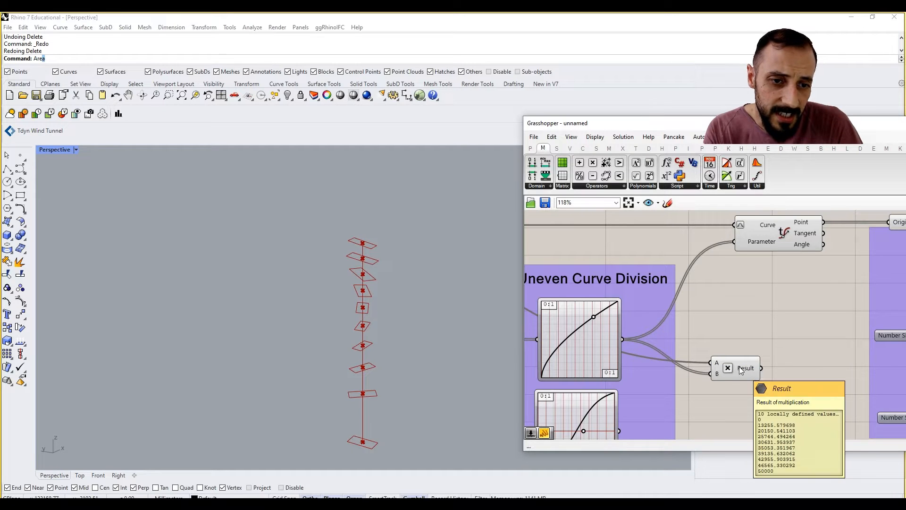
Step: Set the wire display of the Multiplication's A and B inputs to Hidden
{"action": "scroll", "coordinate": [739, 371], "scroll_direction": "down", "scroll_amount": 4}
{"action": "scroll", "coordinate": [731, 366], "scroll_direction": "up", "scroll_amount": 3}
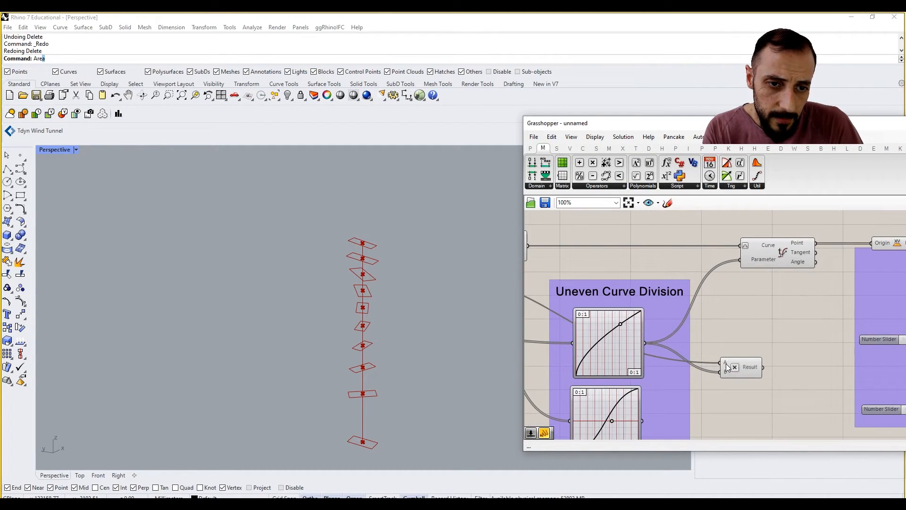
{"action": "right_click", "coordinate": [725, 364]}
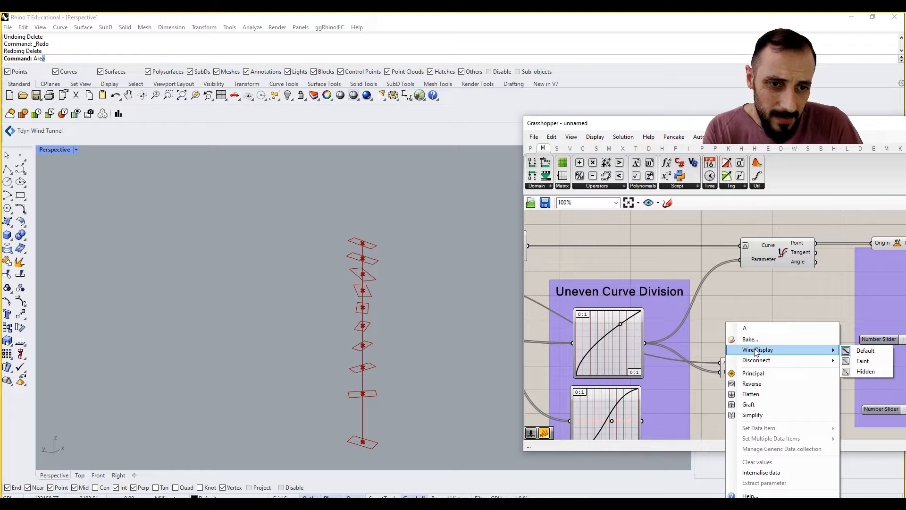
{"action": "mouse_move", "coordinate": [764, 360]}
{"action": "mouse_move", "coordinate": [828, 349]}
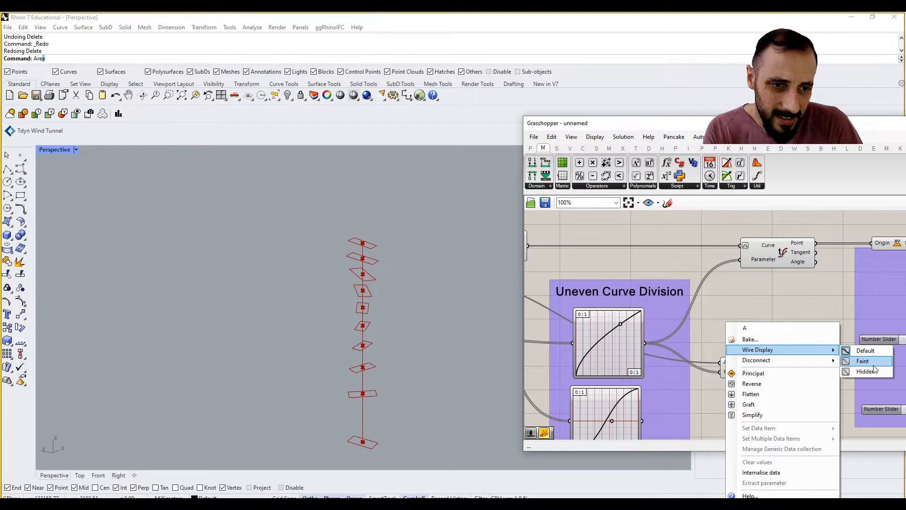
{"action": "left_click", "coordinate": [850, 369]}
{"action": "right_click", "coordinate": [726, 370]}
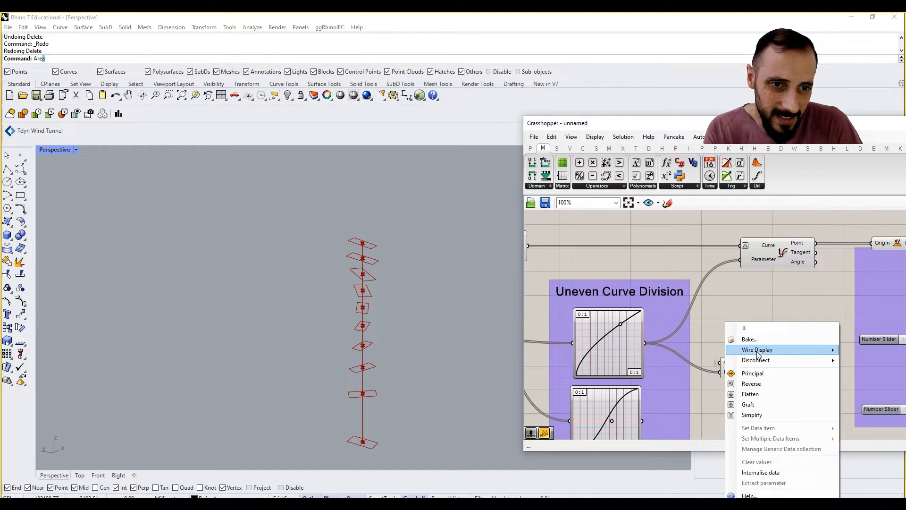
{"action": "mouse_move", "coordinate": [764, 349]}
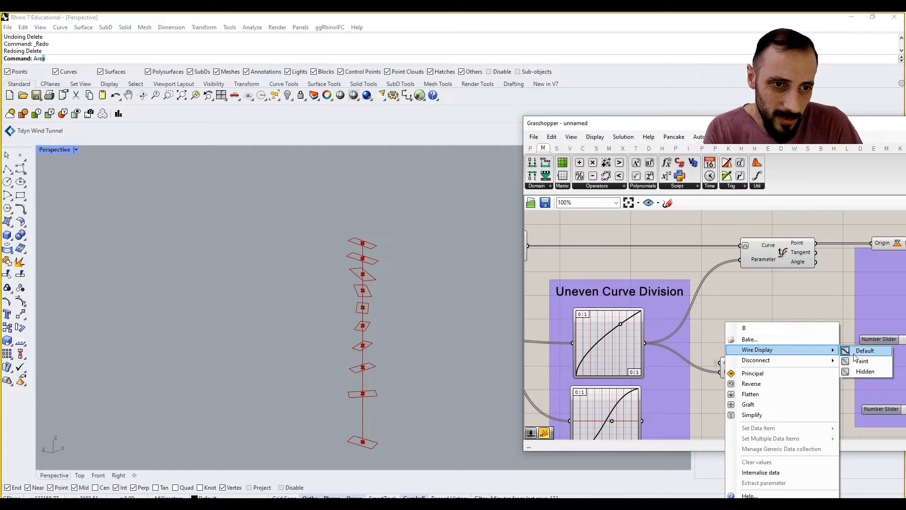
{"action": "left_click", "coordinate": [859, 371]}
Step: Move the Multiplication component along the definition to just above the Scale component
{"action": "scroll", "coordinate": [740, 367], "scroll_direction": "down", "scroll_amount": 10}
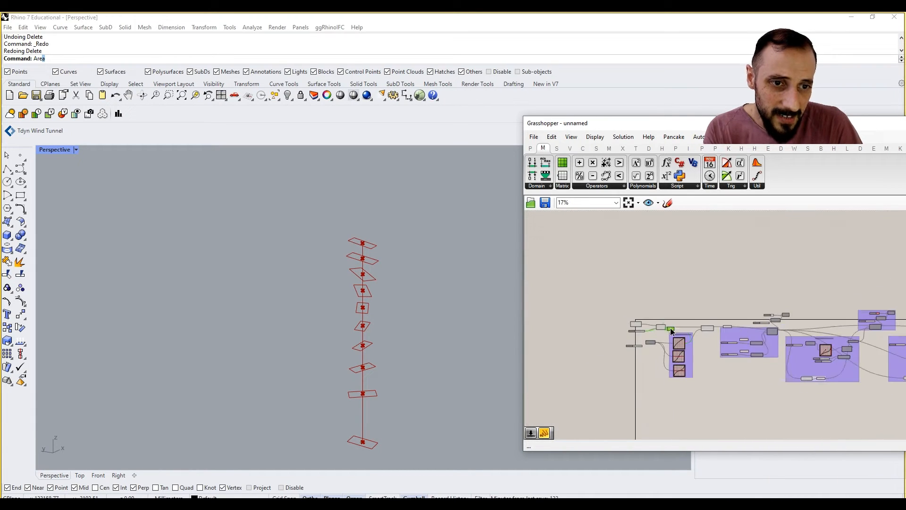
{"action": "left_click_drag", "start_coordinate": [904, 316], "coordinate": [821, 313]}
{"action": "scroll", "coordinate": [847, 305], "scroll_direction": "up", "scroll_amount": 9}
{"action": "left_click", "coordinate": [832, 358]}
{"action": "left_click", "coordinate": [818, 387]}
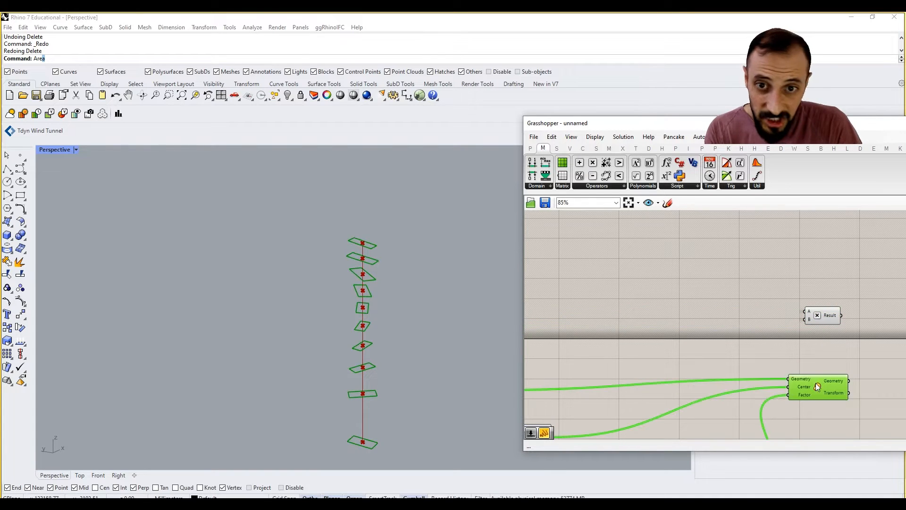
{"action": "left_click", "coordinate": [760, 324]}
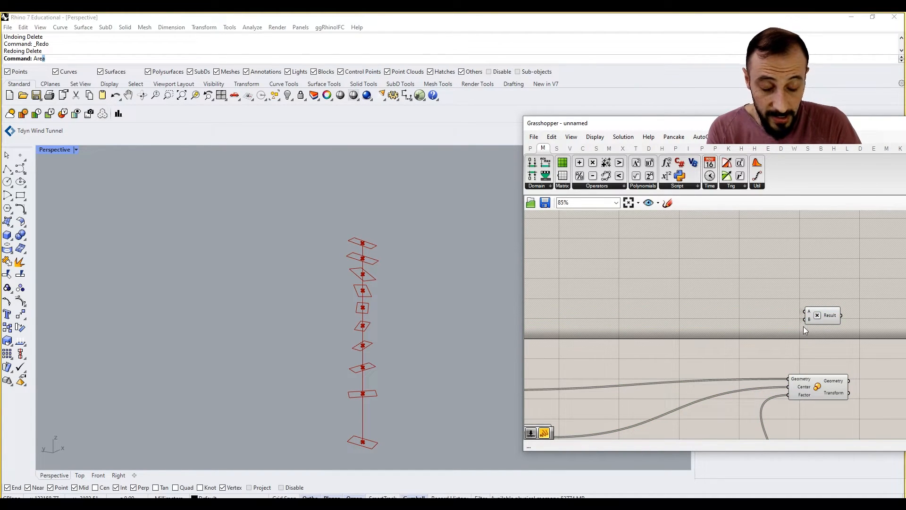
{"action": "right_click_drag", "start_coordinate": [795, 324], "coordinate": [765, 311]}
{"action": "left_click_drag", "start_coordinate": [784, 313], "coordinate": [746, 312]}
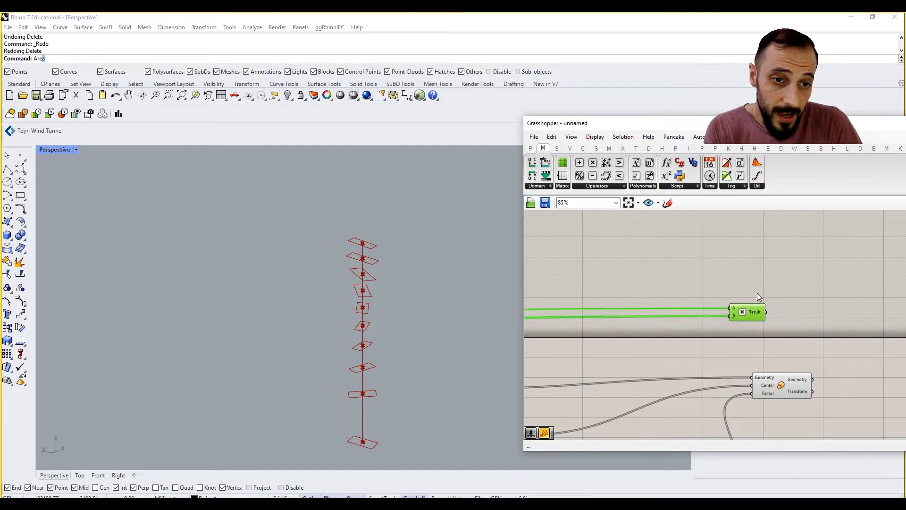
{"action": "left_click", "coordinate": [787, 306]}
Step: Add a Concatenate component above the Scale component and move the Multiplication away from it to make room
{"action": "double_click", "coordinate": [790, 293]}
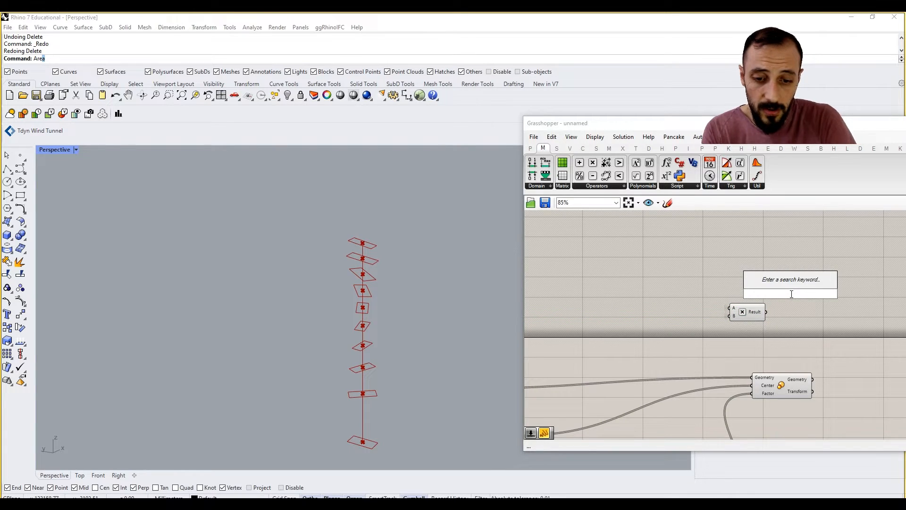
{"action": "type", "text": "concate"}
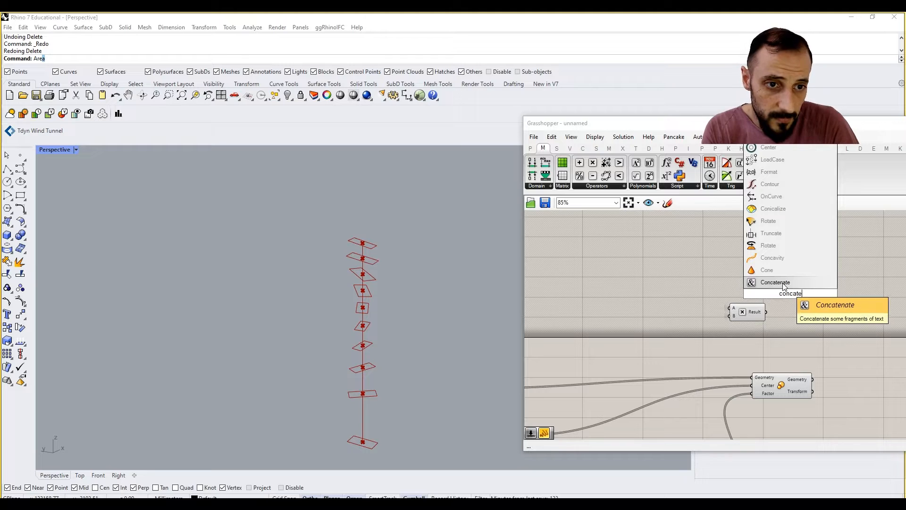
{"action": "key", "text": "Return"}
{"action": "left_click_drag", "start_coordinate": [758, 312], "coordinate": [695, 309]}
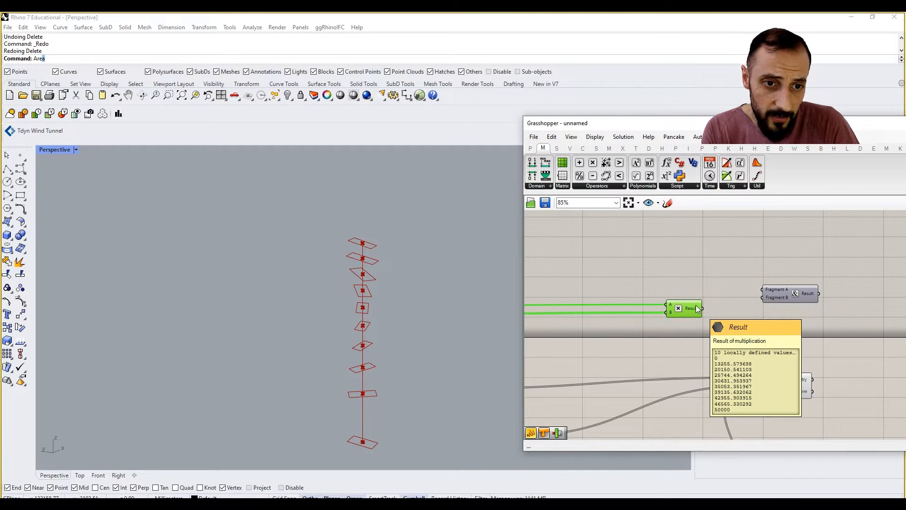
Step: Add a Round component between the Multiplication and Concatenate components, and feed the multiplication Result into its Number input
{"action": "double_click", "coordinate": [710, 332]}
{"action": "type", "text": "round"}
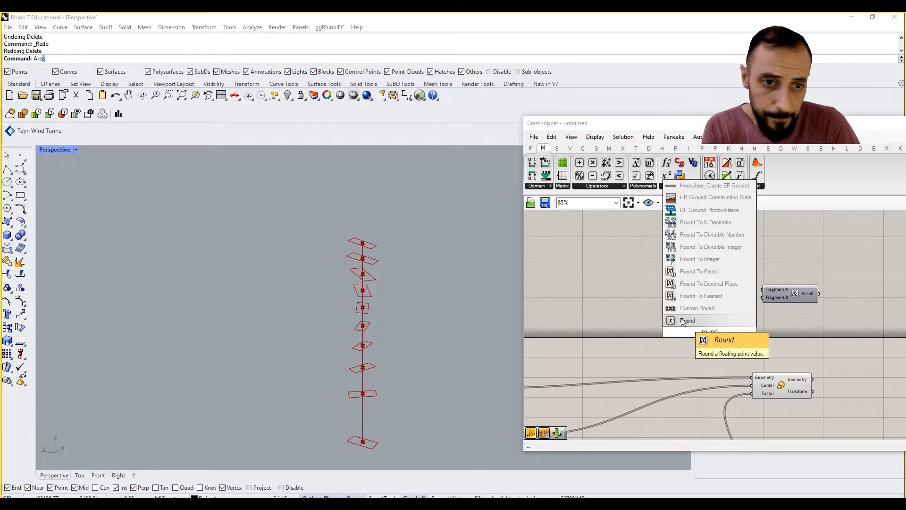
{"action": "left_click", "coordinate": [706, 314]}
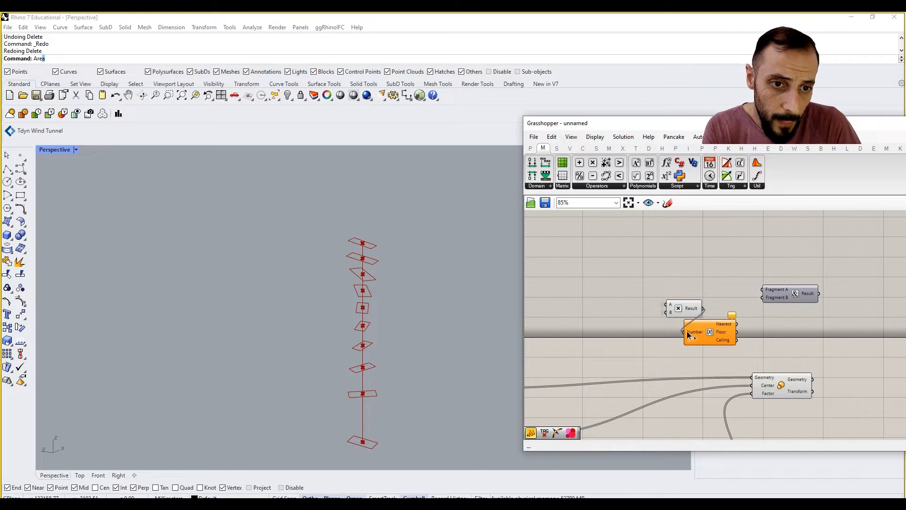
{"action": "left_click_drag", "start_coordinate": [786, 297], "coordinate": [822, 297]}
{"action": "left_click", "coordinate": [746, 320]}
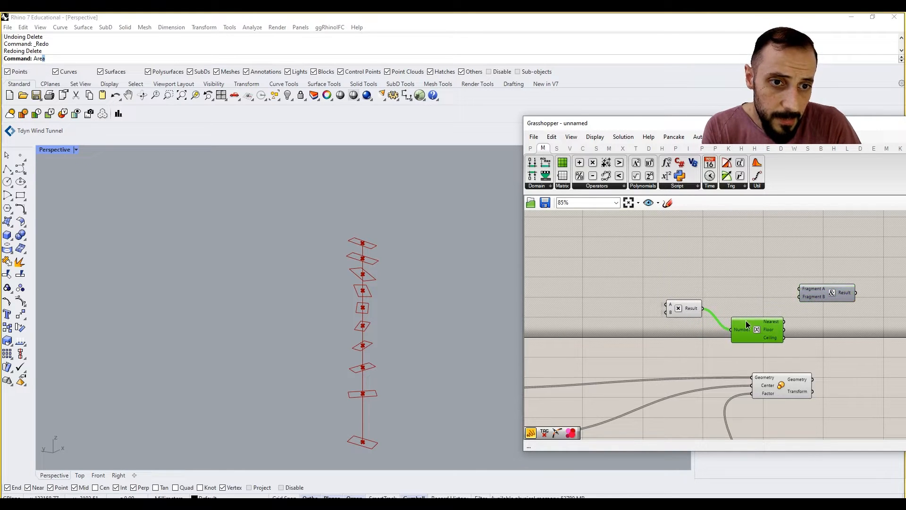
Step: Add a Panel containing the text "Height:" and connect it to the Concatenate's Fragment A input
{"action": "double_click", "coordinate": [737, 278]}
{"action": "type", "text": "panel"}
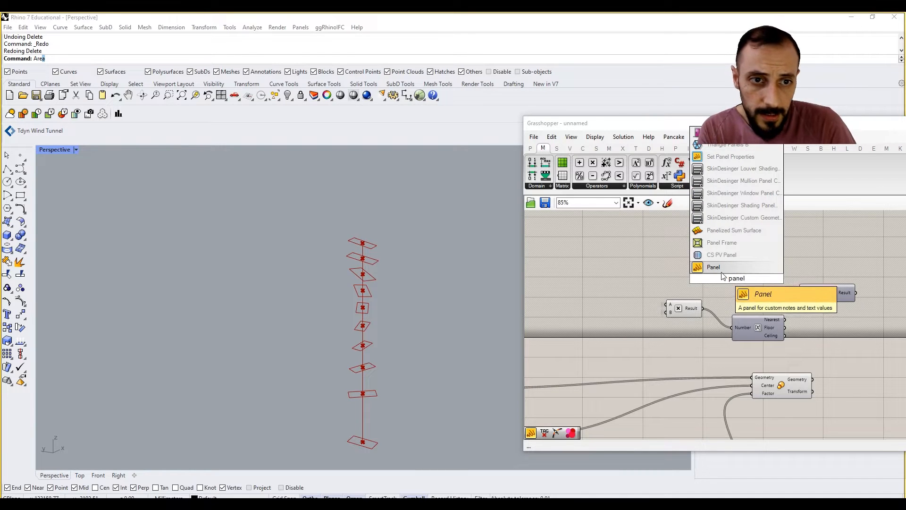
{"action": "key", "text": "Return"}
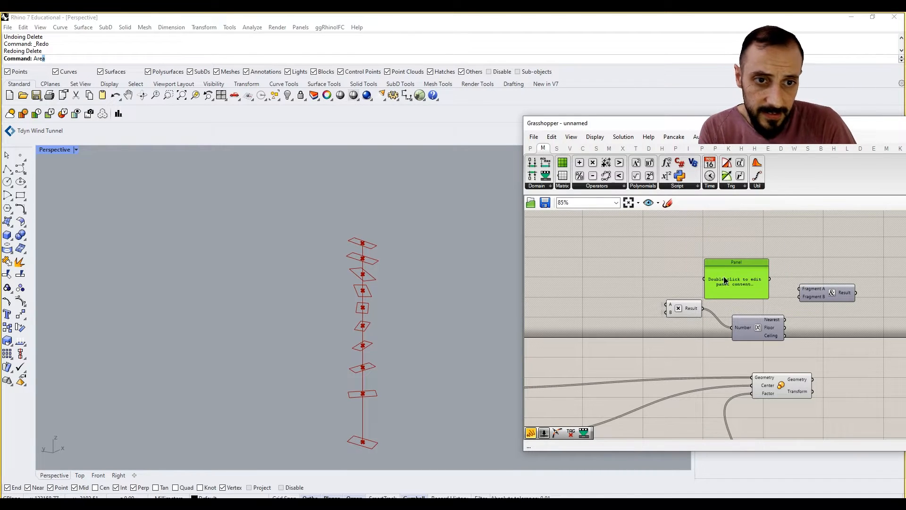
{"action": "double_click", "coordinate": [725, 279]}
{"action": "type", "text": "Height:"}
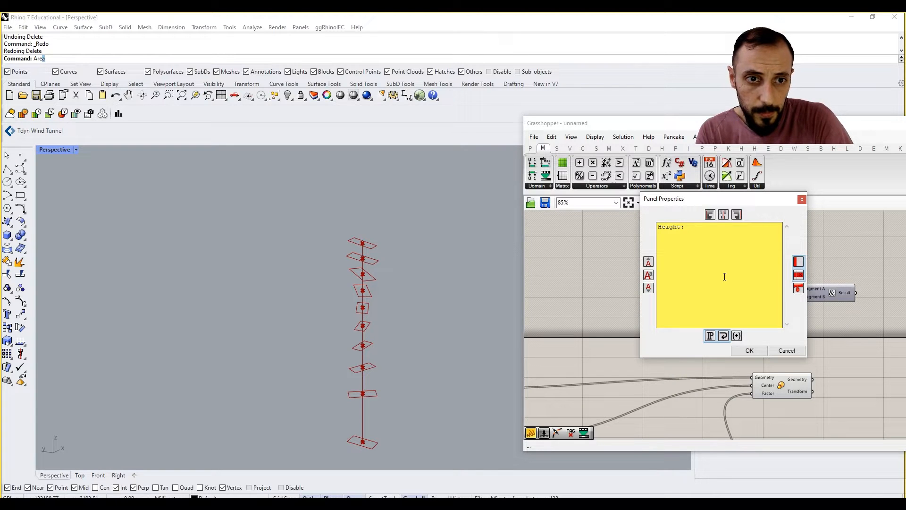
{"action": "left_click", "coordinate": [749, 350]}
{"action": "scroll", "coordinate": [770, 302], "scroll_direction": "up", "scroll_amount": 1}
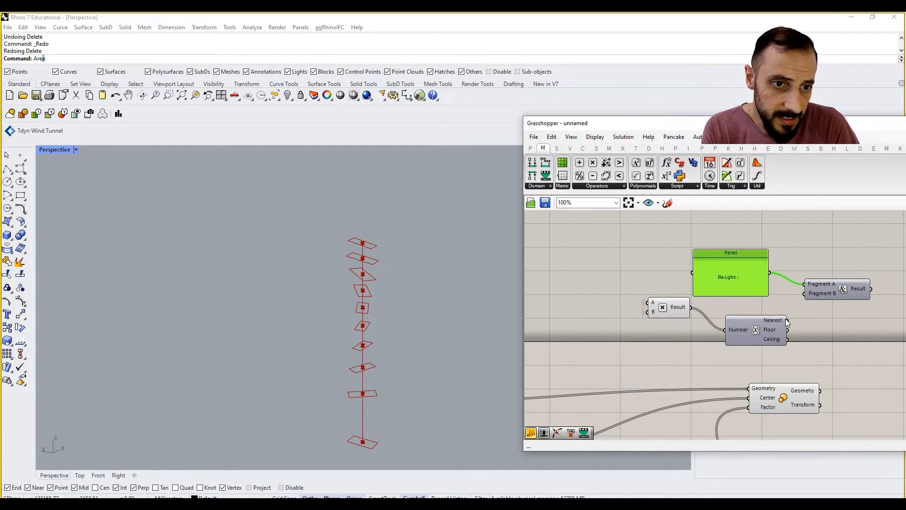
Step: Connect the Round's Nearest output to Fragment B of the Concatenate, and line up the Round and Multiplication components below the panel
{"action": "left_click_drag", "start_coordinate": [742, 335], "coordinate": [740, 321]}
{"action": "left_click_drag", "start_coordinate": [677, 311], "coordinate": [660, 310]}
{"action": "right_click_drag", "start_coordinate": [808, 337], "coordinate": [702, 335]}
{"action": "left_click_drag", "start_coordinate": [659, 319], "coordinate": [654, 320]}
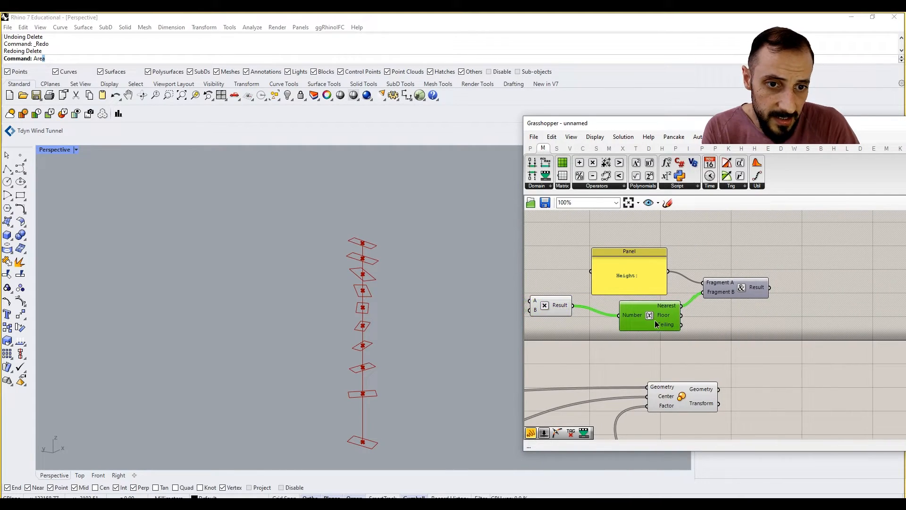
Step: Add a Text Tag component and place it beyond the Concatenate and Scale components
{"action": "right_click_drag", "start_coordinate": [762, 334], "coordinate": [732, 335]}
{"action": "double_click", "coordinate": [733, 335]}
{"action": "type", "text": "tag"}
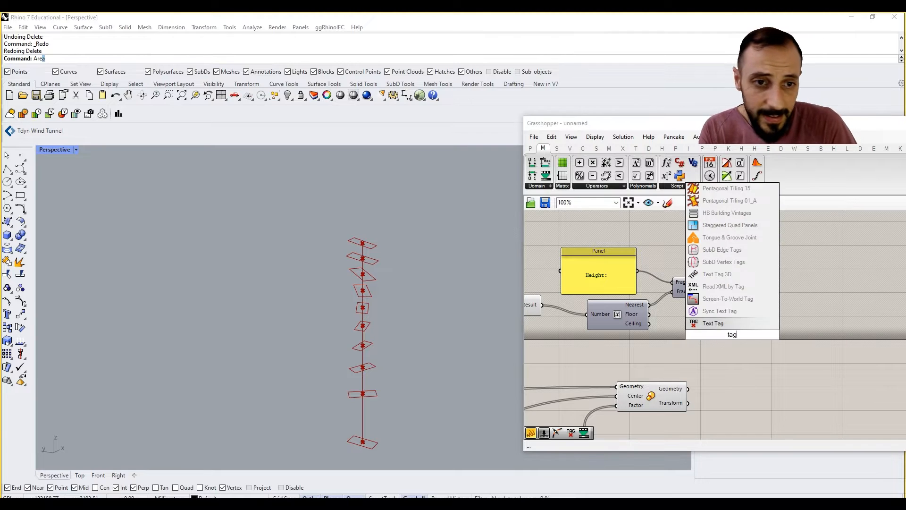
{"action": "key", "text": "Return"}
{"action": "left_click_drag", "start_coordinate": [729, 330], "coordinate": [798, 340]}
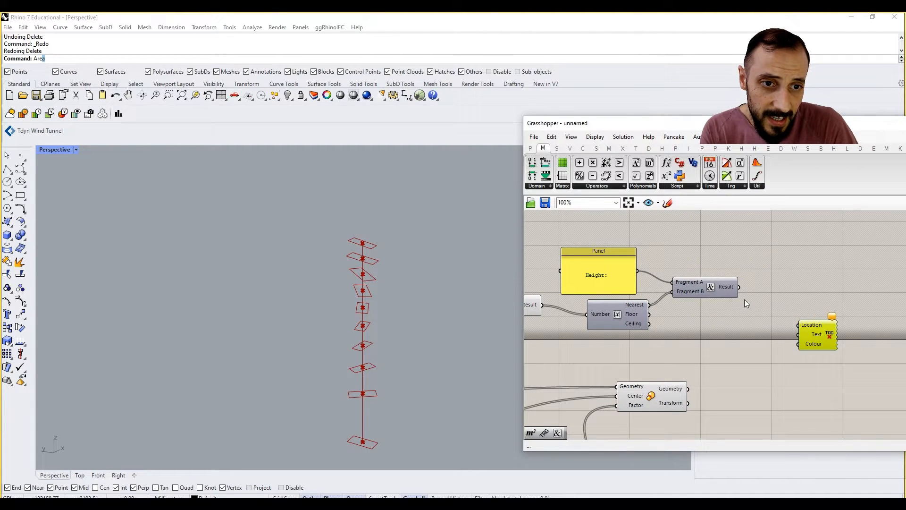
Step: Add a Point On Curve component at 0.500, feed it the Scale's Geometry, and connect it to the Text Tag's Location and the Concatenate's Result to Text
{"action": "double_click", "coordinate": [706, 375]}
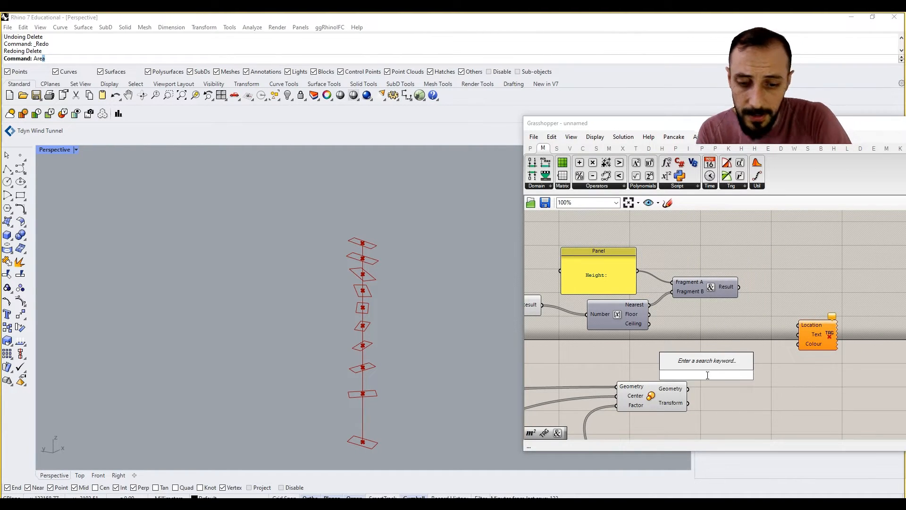
{"action": "type", "text": "pointcu"}
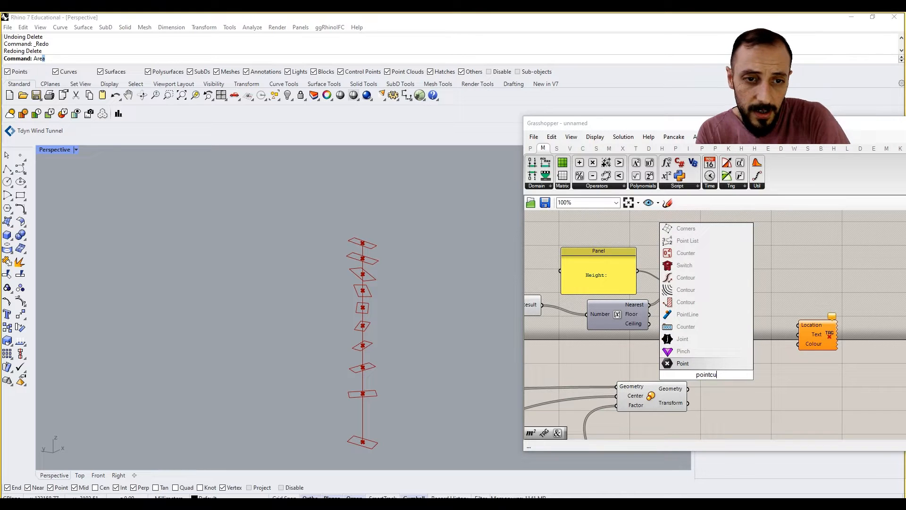
{"action": "type", "text": "rve"}
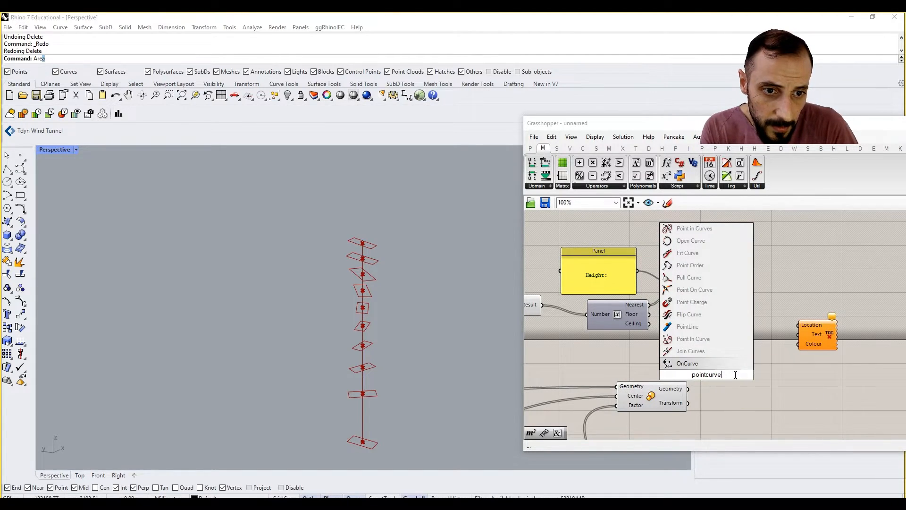
{"action": "type", "text": "on"}
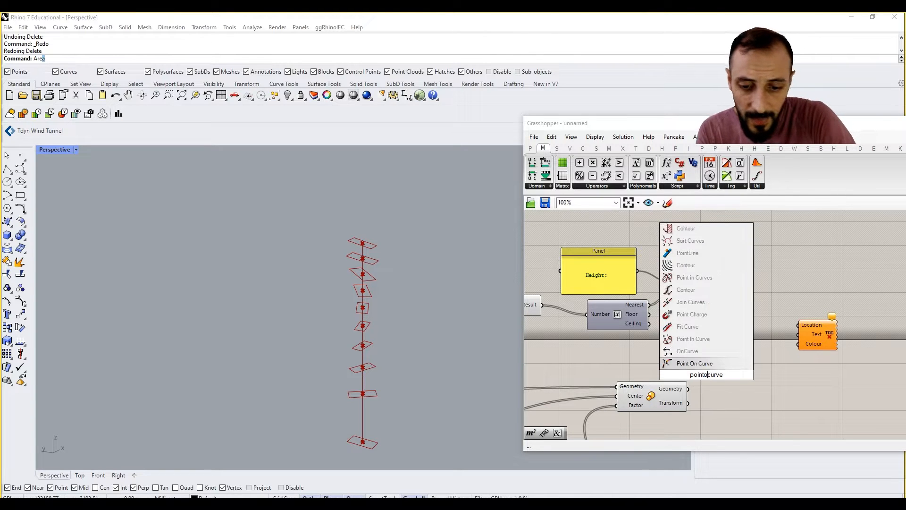
{"action": "left_click", "coordinate": [706, 353]}
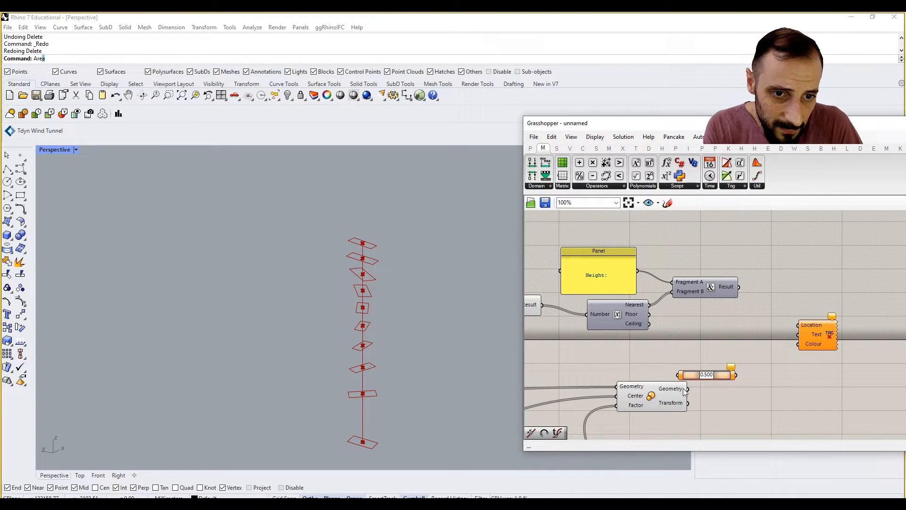
{"action": "left_click_drag", "start_coordinate": [737, 375], "coordinate": [798, 326]}
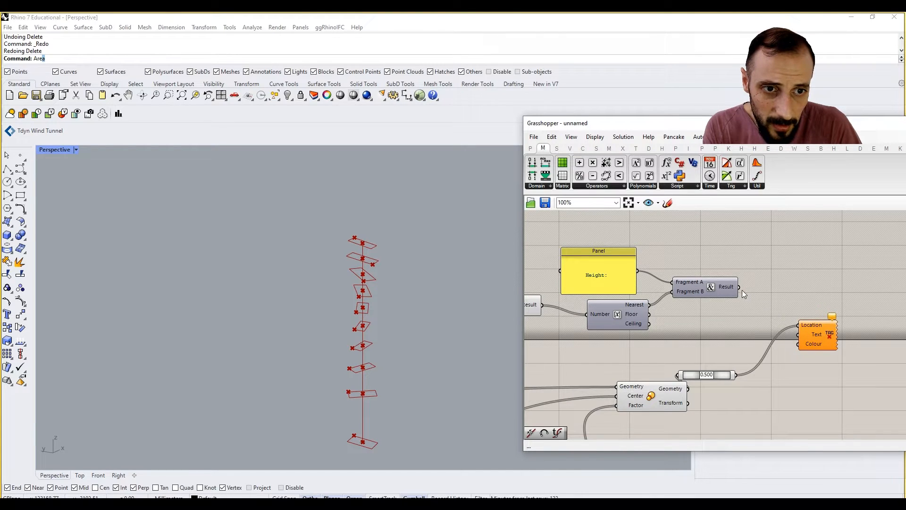
{"action": "left_click_drag", "start_coordinate": [739, 287], "coordinate": [809, 338]}
Step: Add a Colour Swatch component below the Text Tag and connect it to the tag's Colour input
{"action": "double_click", "coordinate": [798, 389]}
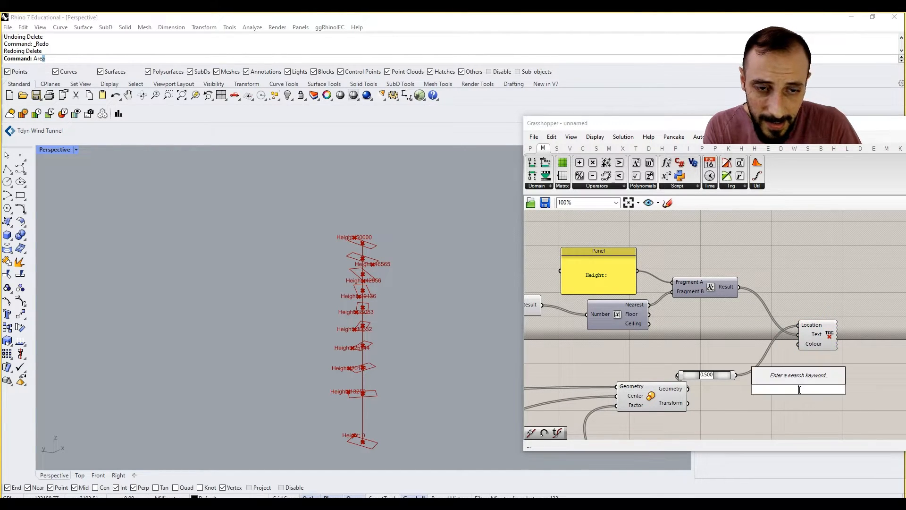
{"action": "type", "text": "swa"}
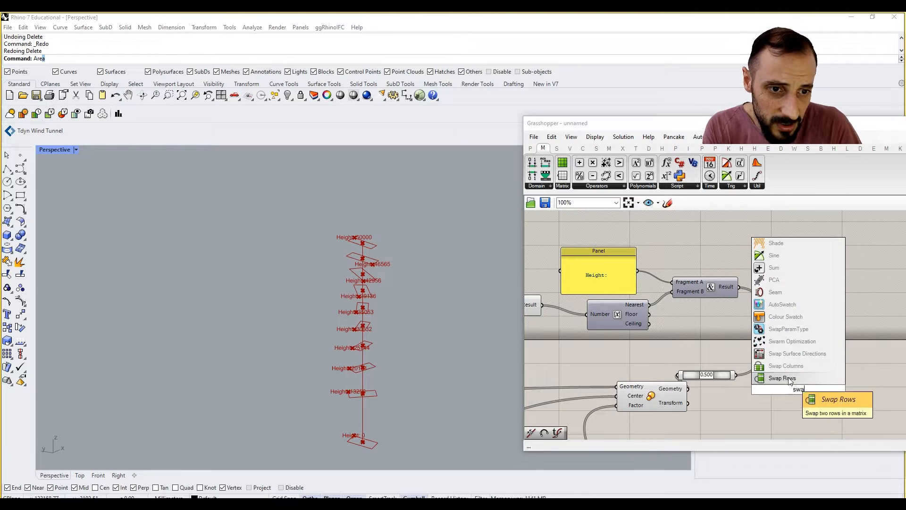
{"action": "left_click", "coordinate": [785, 317]}
{"action": "left_click_drag", "start_coordinate": [829, 389], "coordinate": [803, 352]}
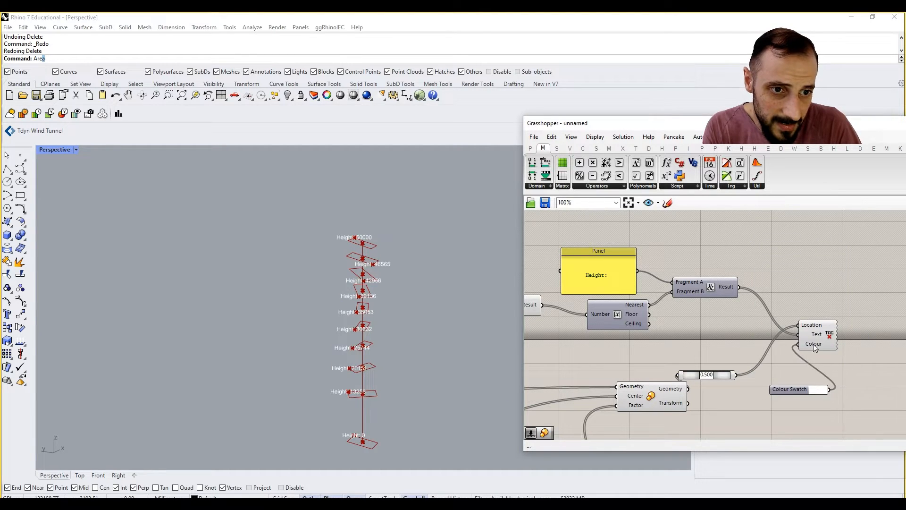
Step: Set the Text Tag's text size to Titlin' and check the labels on the floor outlines
{"action": "right_click", "coordinate": [822, 335]}
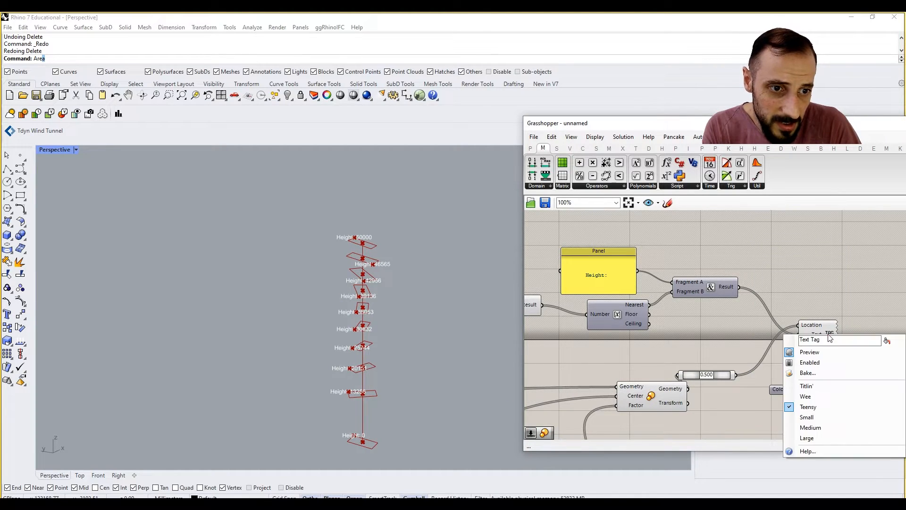
{"action": "left_click", "coordinate": [807, 385]}
{"action": "right_click_drag", "start_coordinate": [393, 273], "coordinate": [362, 266]}
{"action": "scroll", "coordinate": [363, 267], "scroll_direction": "up", "scroll_amount": 8}
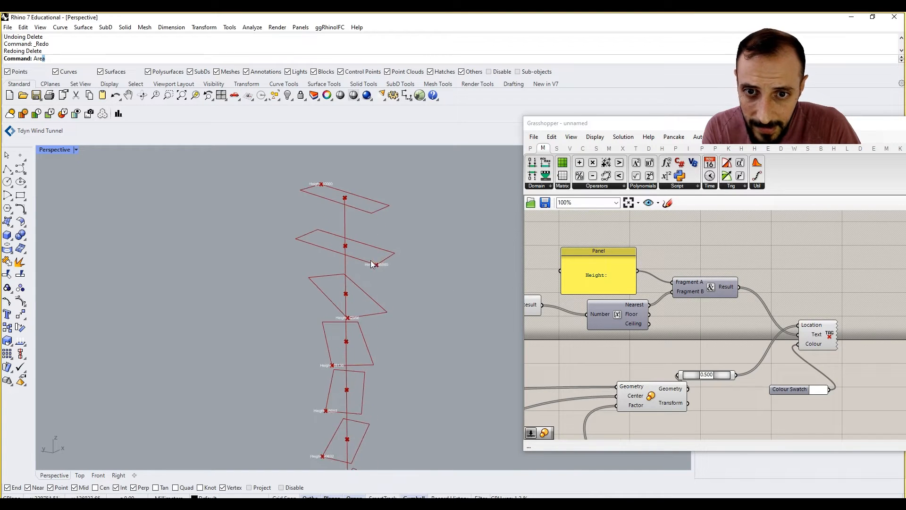
Step: Replace the Text Tag with a Text Tag 3D component and connect the Concatenate's Result to its Text input
{"action": "right_click_drag", "start_coordinate": [791, 325], "coordinate": [761, 327]}
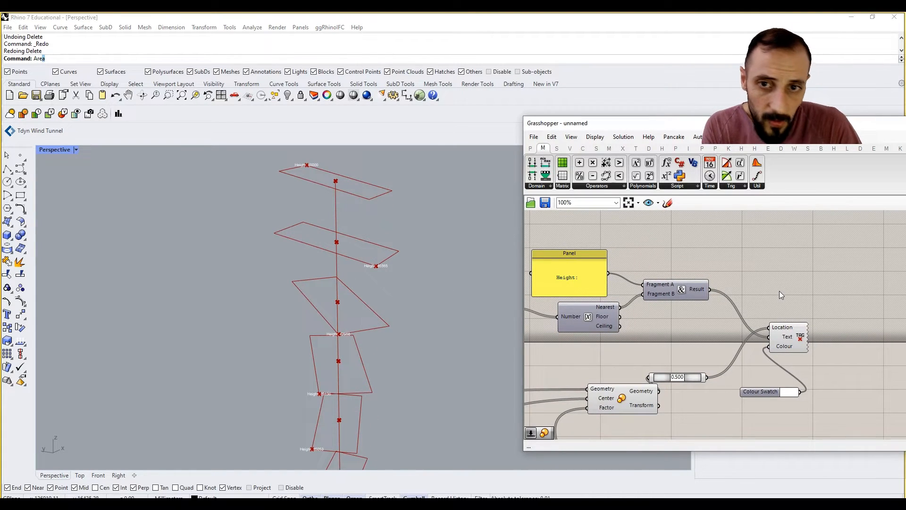
{"action": "double_click", "coordinate": [792, 274]}
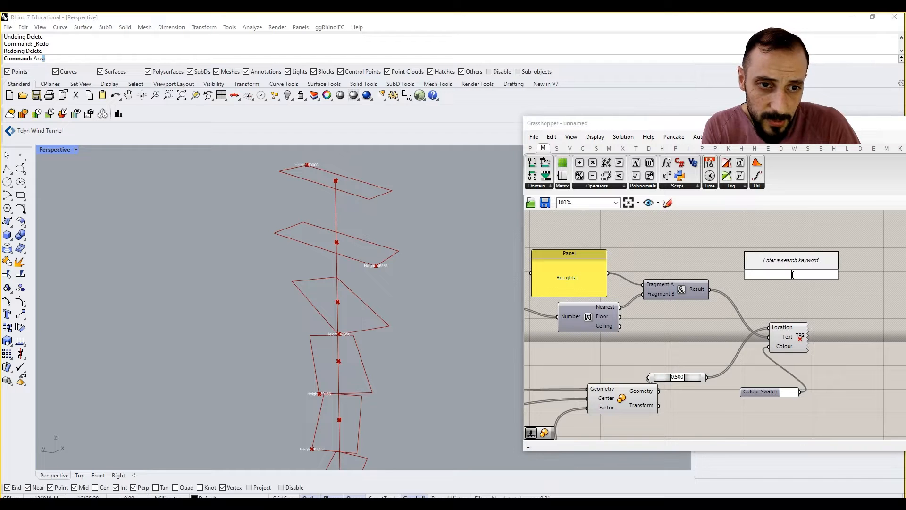
{"action": "type", "text": "tag"}
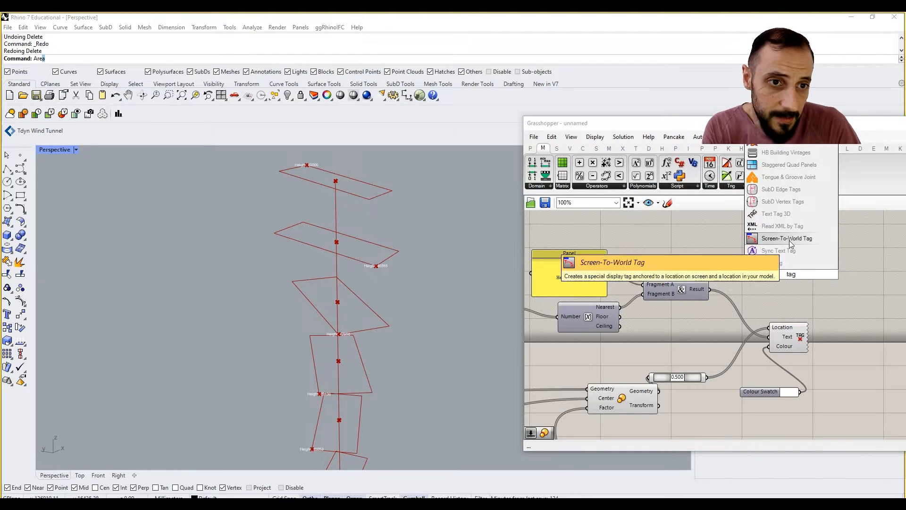
{"action": "left_click", "coordinate": [777, 213]}
{"action": "left_click", "coordinate": [790, 336]}
{"action": "key", "text": "Delete"}
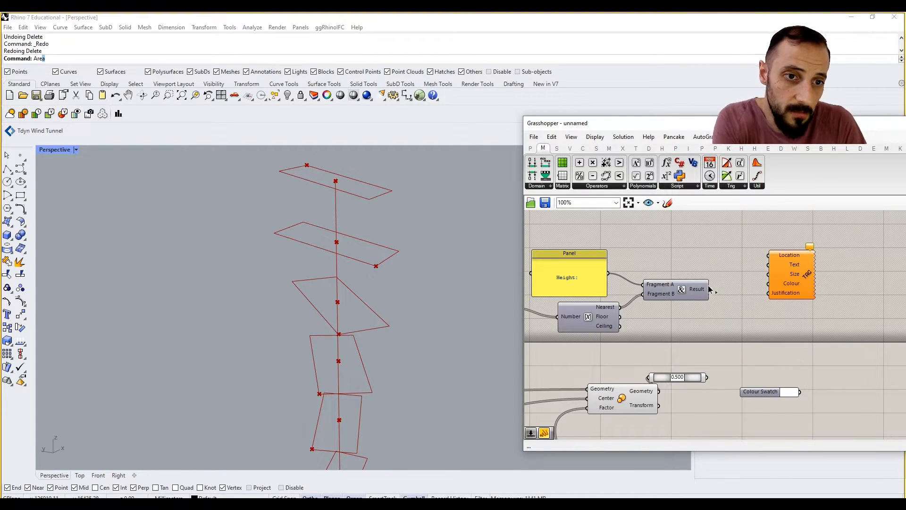
{"action": "left_click_drag", "start_coordinate": [710, 289], "coordinate": [773, 267]}
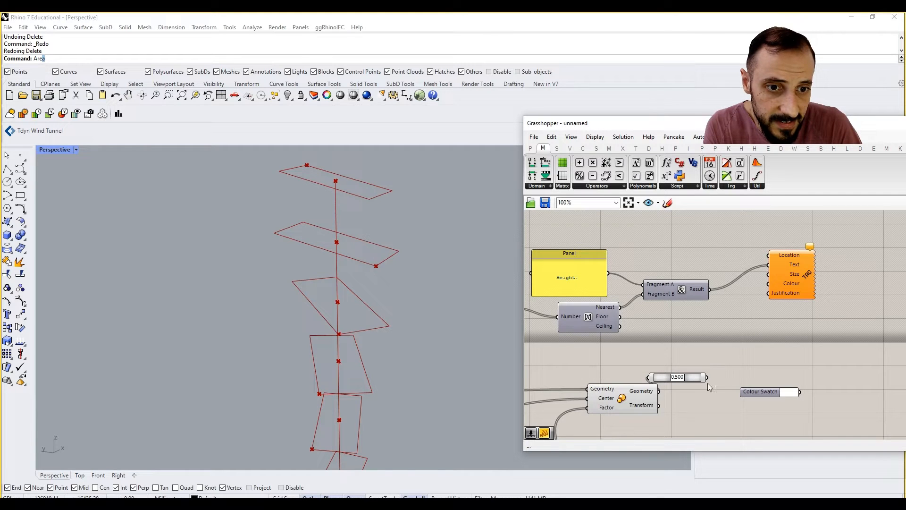
Step: Add a YZ Plane component and feed the Point On Curve output into its Origin input
{"action": "double_click", "coordinate": [720, 361]}
{"action": "type", "text": "x"}
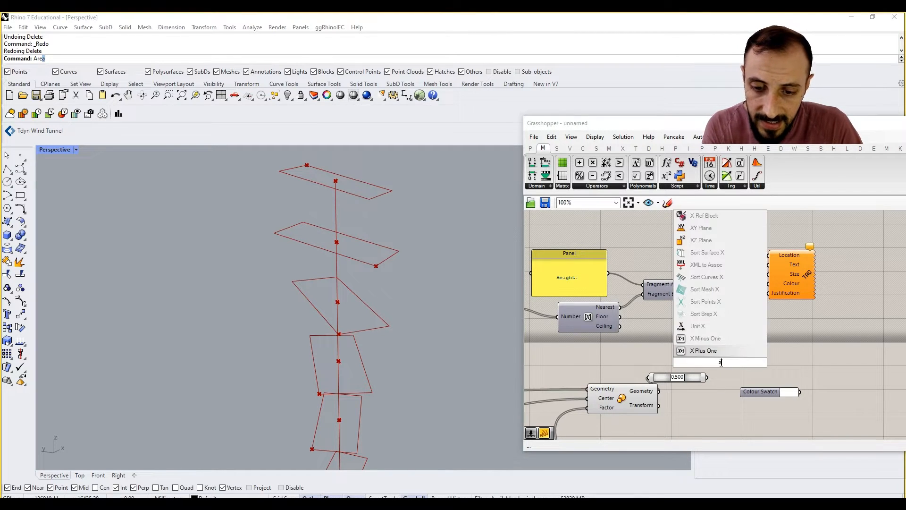
{"action": "key", "text": "BackSpace"}
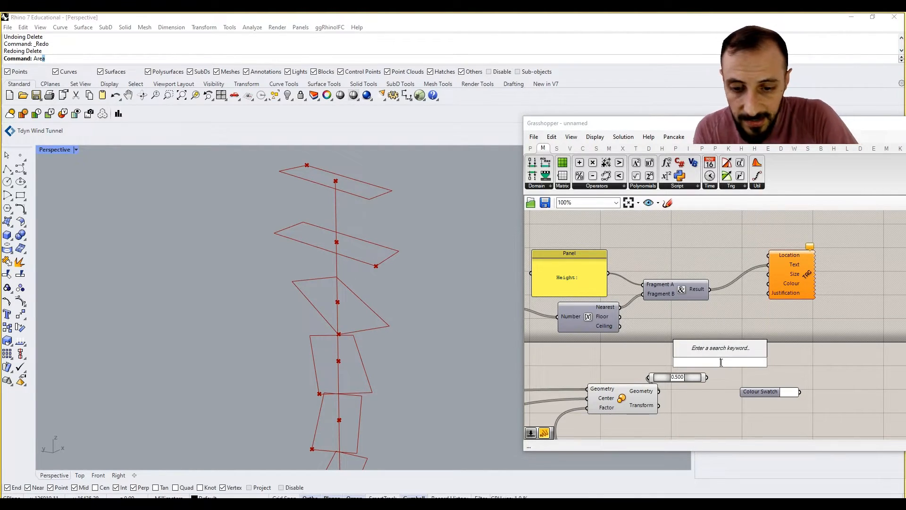
{"action": "type", "text": "yz"}
{"action": "key", "text": "Return"}
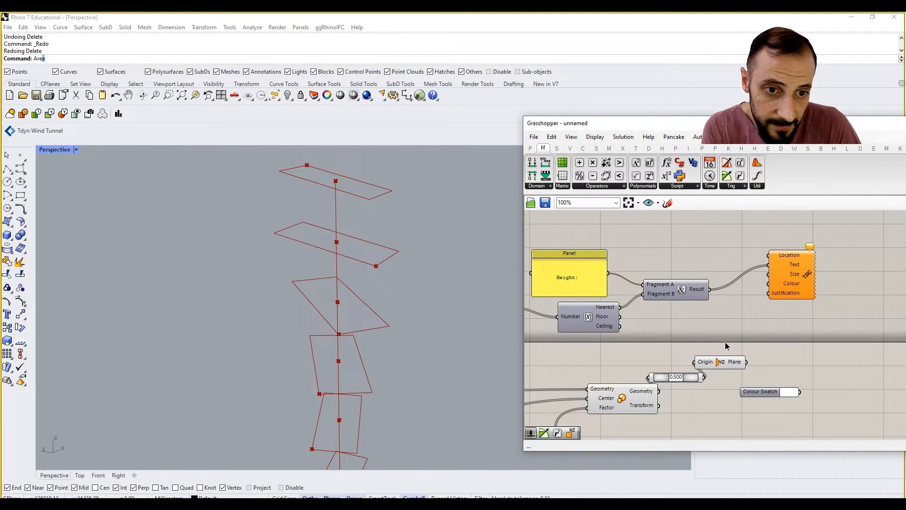
Step: Turn off the preview of the Point On Curve and YZ Plane components
{"action": "left_click_drag", "start_coordinate": [731, 402], "coordinate": [673, 337]}
{"action": "right_click", "coordinate": [673, 336]}
{"action": "left_click", "coordinate": [698, 340]}
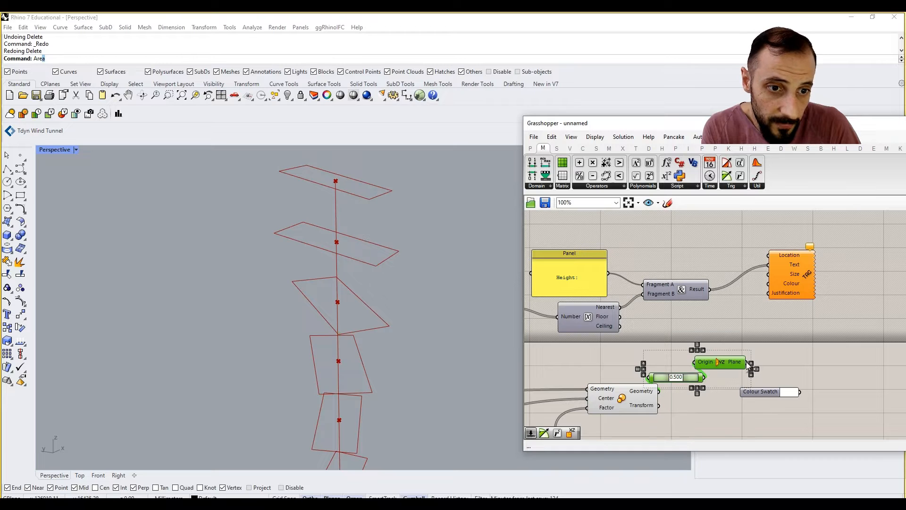
Step: Connect the YZ Plane's output to the Text Tag 3D's Location and the Colour Swatch to its Colour input
{"action": "left_click_drag", "start_coordinate": [747, 362], "coordinate": [844, 292]}
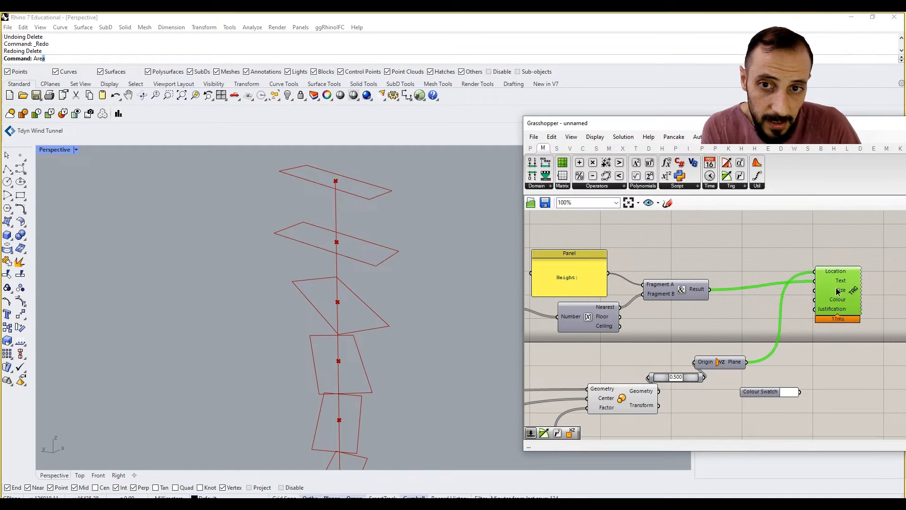
{"action": "left_click", "coordinate": [819, 343]}
{"action": "left_click_drag", "start_coordinate": [799, 391], "coordinate": [813, 302]}
Step: Add a number slider of 150, connect it to the Text Tag 3D's Size input, and raise its value to 220
{"action": "double_click", "coordinate": [837, 344]}
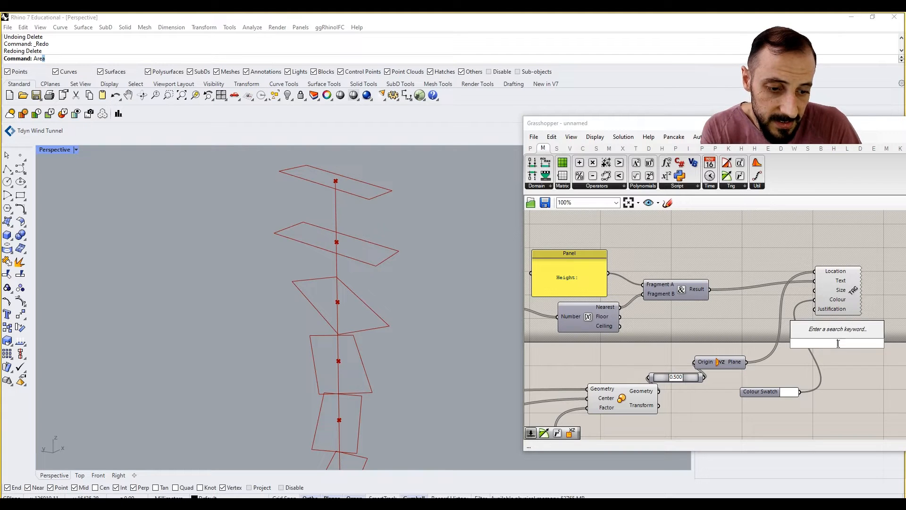
{"action": "type", "text": "150"}
{"action": "key", "text": "Return"}
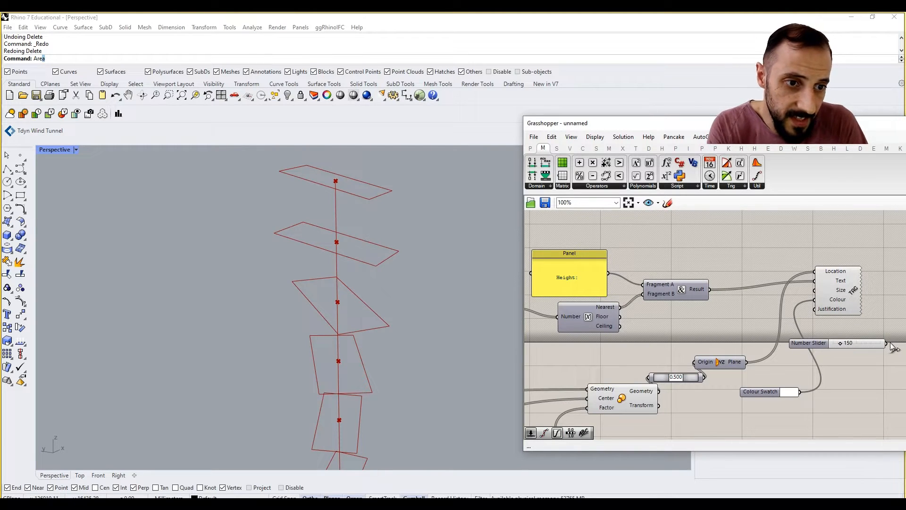
{"action": "left_click_drag", "start_coordinate": [887, 343], "coordinate": [827, 297]}
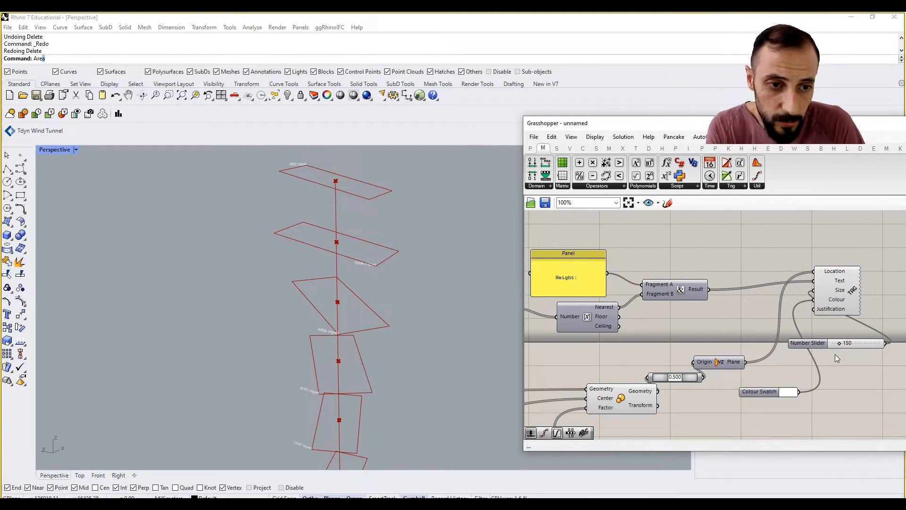
{"action": "left_click_drag", "start_coordinate": [840, 343], "coordinate": [842, 344]}
Step: Examine the height labels on the tower's floor outlines from several angles and distances to check their orientation and legibility
{"action": "right_click_drag", "start_coordinate": [329, 286], "coordinate": [350, 279]}
{"action": "scroll", "coordinate": [350, 279], "scroll_direction": "down", "scroll_amount": 8}
{"action": "right_click_drag", "start_coordinate": [401, 298], "coordinate": [360, 315]}
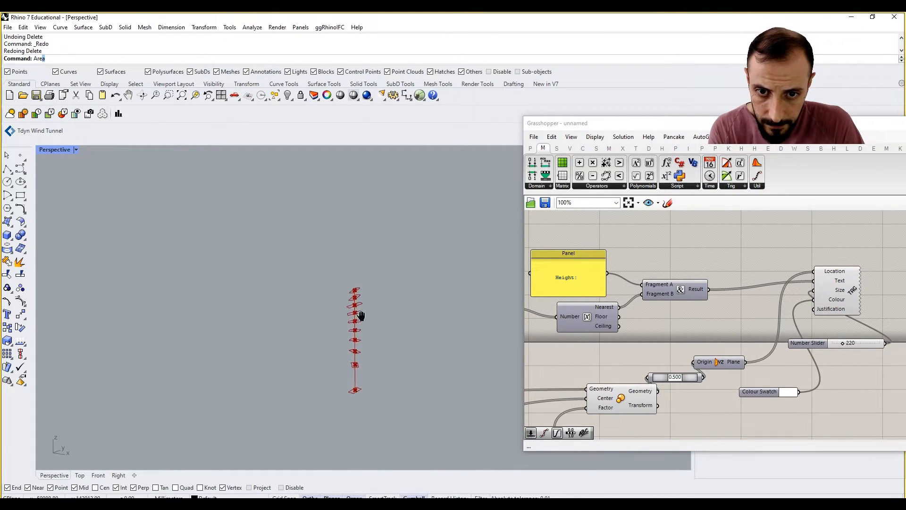
{"action": "scroll", "coordinate": [323, 283], "scroll_direction": "up", "scroll_amount": 8}
{"action": "scroll", "coordinate": [328, 267], "scroll_direction": "down", "scroll_amount": 8}
{"action": "right_click_drag", "start_coordinate": [338, 275], "coordinate": [446, 326]}
{"action": "scroll", "coordinate": [261, 304], "scroll_direction": "up", "scroll_amount": 6}
{"action": "scroll", "coordinate": [322, 340], "scroll_direction": "down", "scroll_amount": 6}
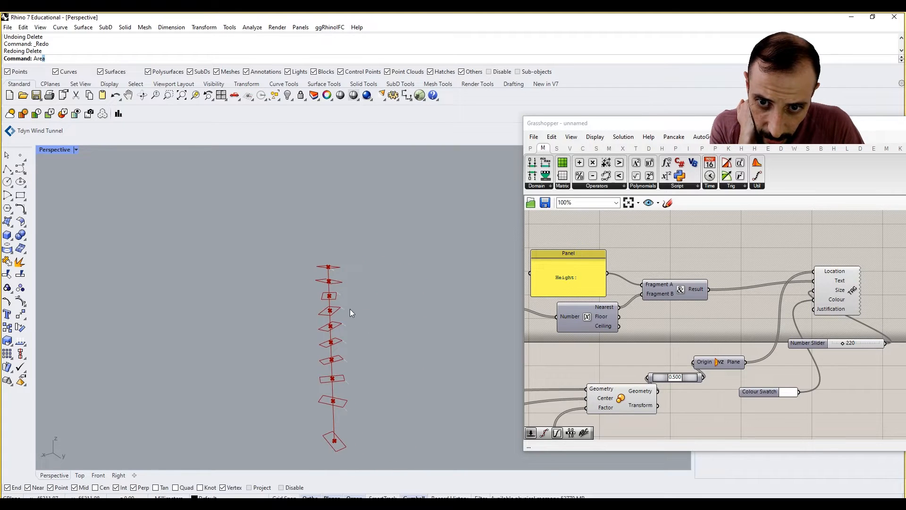
{"action": "scroll", "coordinate": [349, 309], "scroll_direction": "up", "scroll_amount": 8}
{"action": "scroll", "coordinate": [342, 321], "scroll_direction": "down", "scroll_amount": 4}
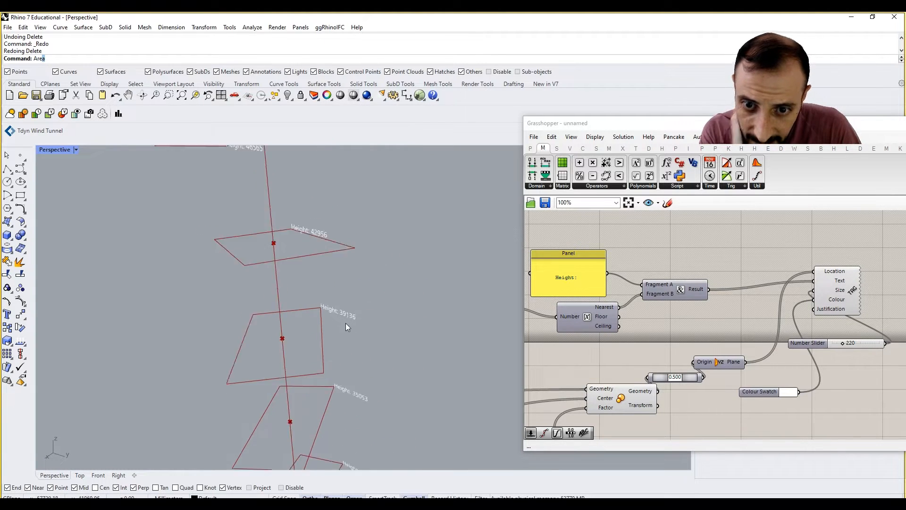
{"action": "scroll", "coordinate": [353, 298], "scroll_direction": "up", "scroll_amount": 4}
{"action": "right_click_drag", "start_coordinate": [350, 306], "coordinate": [374, 299]}
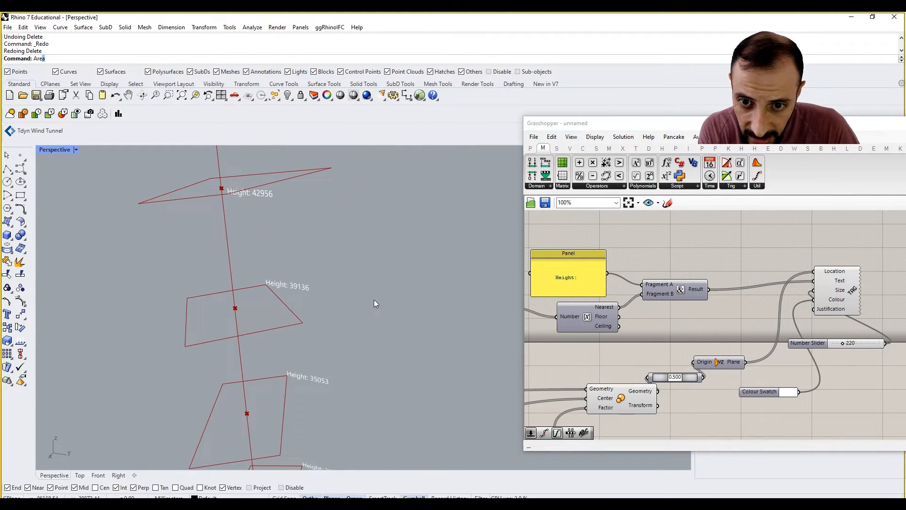
Step: Try the Middle Center and Middle Right justifications on the Text Tag 3D component
{"action": "right_click", "coordinate": [825, 308]}
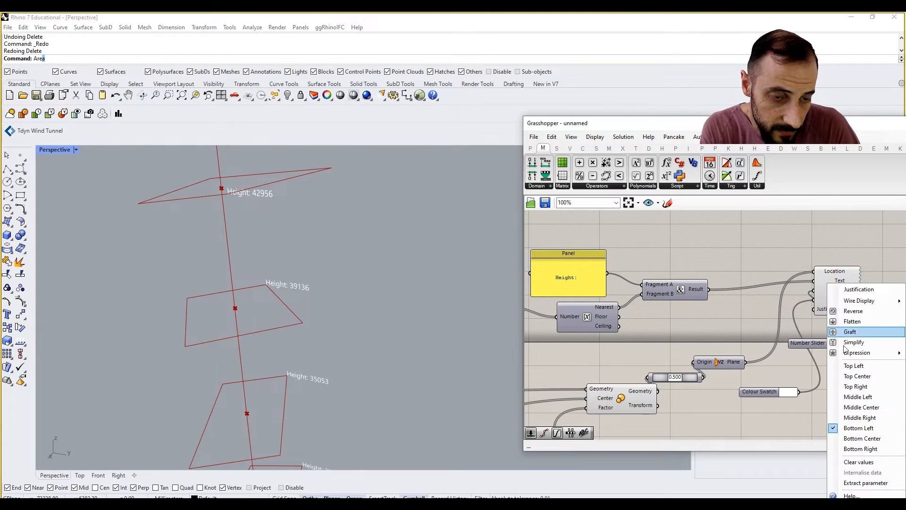
{"action": "left_click", "coordinate": [860, 408]}
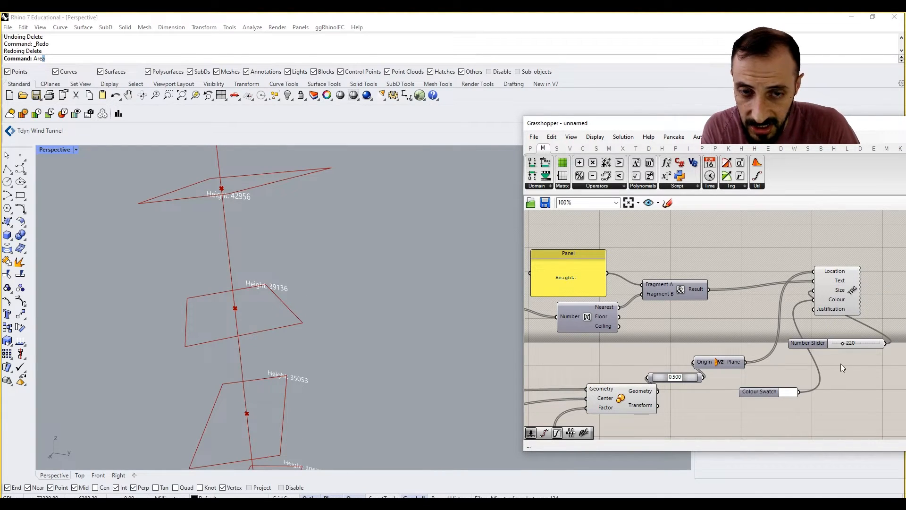
{"action": "right_click", "coordinate": [836, 310]}
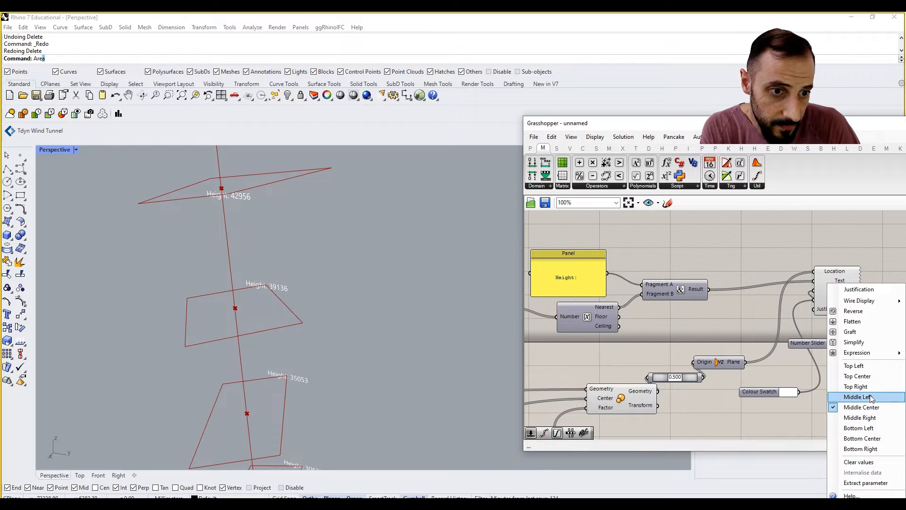
{"action": "left_click", "coordinate": [860, 417]}
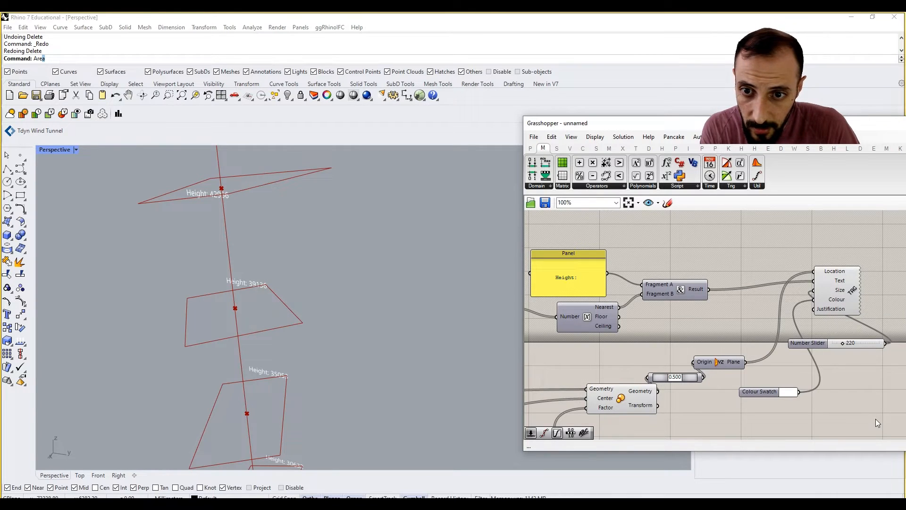
Step: Set the Text Tag 3D's Justification to Middle Left and check the labels along the whole tower
{"action": "right_click", "coordinate": [843, 315]}
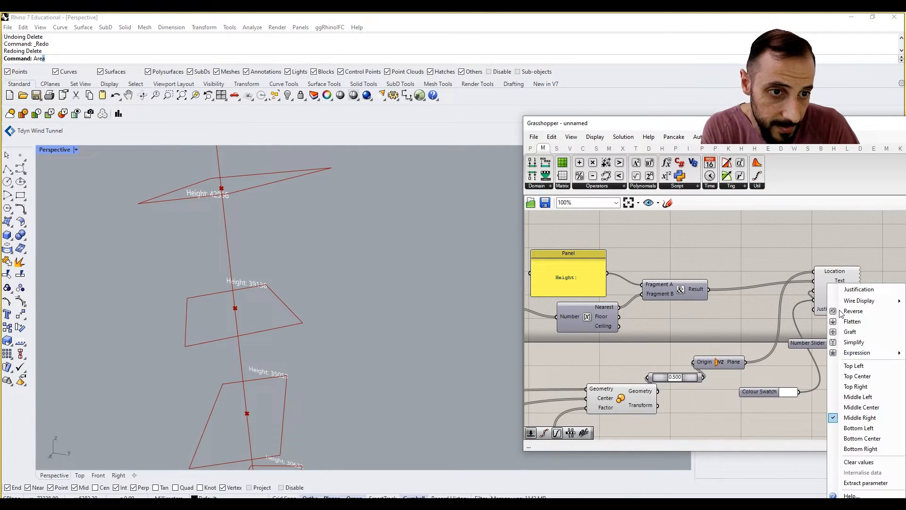
{"action": "left_click", "coordinate": [861, 398]}
{"action": "scroll", "coordinate": [245, 262], "scroll_direction": "down", "scroll_amount": 5}
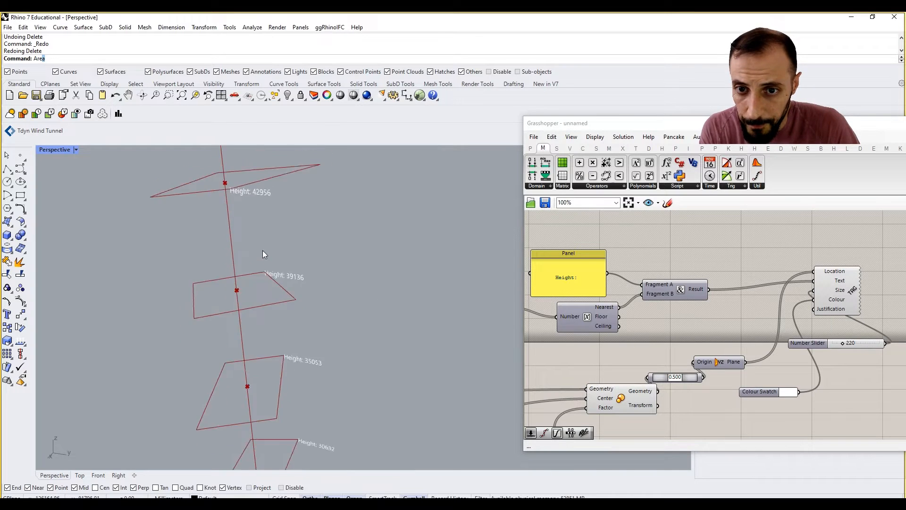
{"action": "scroll", "coordinate": [650, 289], "scroll_direction": "down", "scroll_amount": 4}
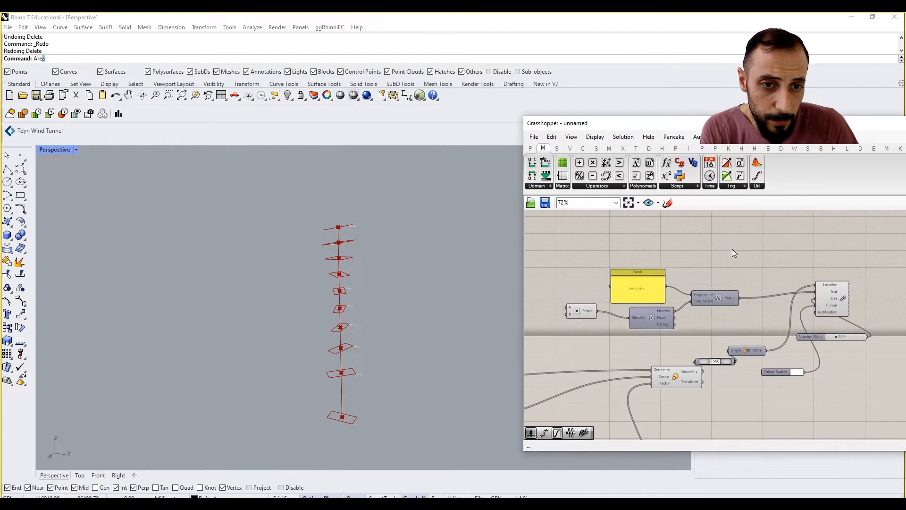
Step: Move the Height panel, Multiplication and Round components up, and shift the Concatenate component farther away from them
{"action": "left_click_drag", "start_coordinate": [732, 248], "coordinate": [588, 330]}
{"action": "scroll", "coordinate": [638, 258], "scroll_direction": "up", "scroll_amount": 3}
{"action": "left_click_drag", "start_coordinate": [639, 258], "coordinate": [649, 252]}
{"action": "left_click", "coordinate": [665, 279]}
{"action": "right_click_drag", "start_coordinate": [667, 280], "coordinate": [666, 307]}
{"action": "left_click_drag", "start_coordinate": [694, 264], "coordinate": [769, 265]}
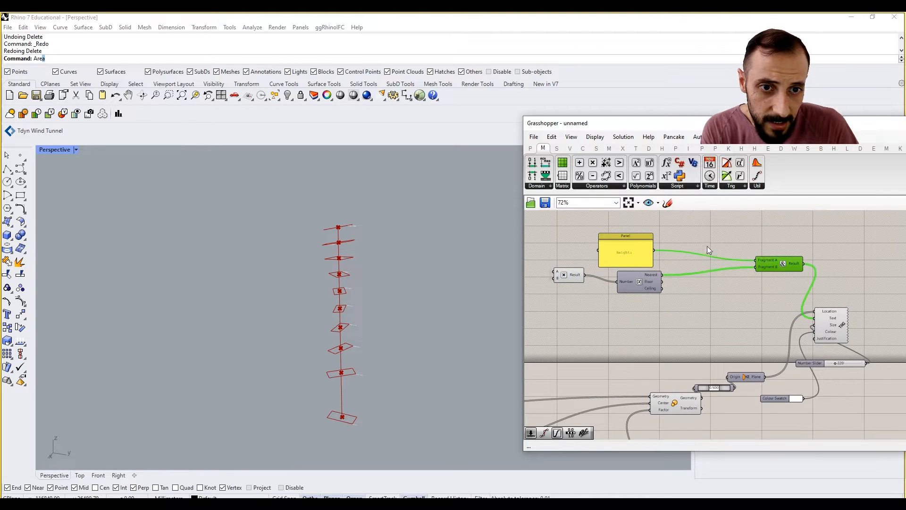
Step: Group the Height panel with the Multiplication and Round components and move the group away from the Concatenate component
{"action": "right_click_drag", "start_coordinate": [679, 224], "coordinate": [718, 250]}
{"action": "left_click_drag", "start_coordinate": [717, 251], "coordinate": [590, 336]}
{"action": "key", "text": "ctrl+g"}
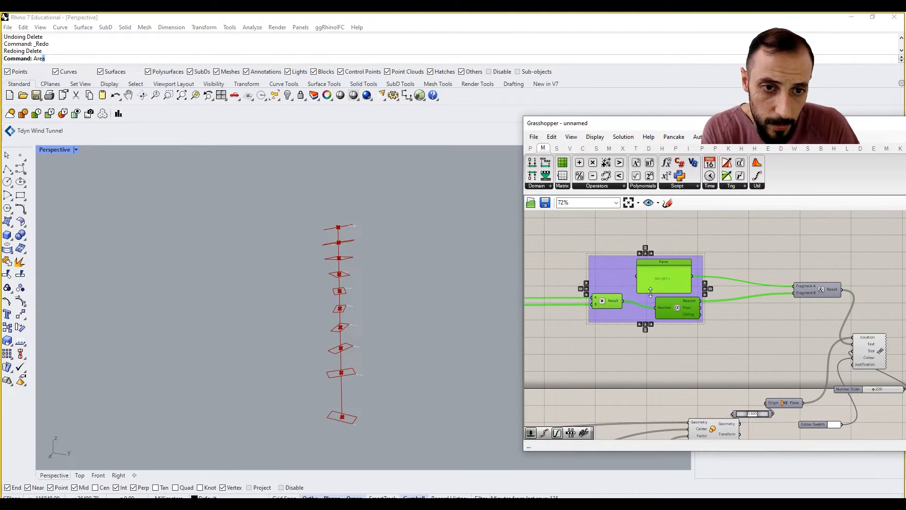
{"action": "left_click_drag", "start_coordinate": [650, 283], "coordinate": [623, 260]}
{"action": "left_click", "coordinate": [631, 323]}
{"action": "right_click_drag", "start_coordinate": [631, 323], "coordinate": [712, 298]}
Step: Add a Number parameter beside the YZ Rotation Control group and connect the group's Radians output to it
{"action": "scroll", "coordinate": [743, 293], "scroll_direction": "down", "scroll_amount": 6}
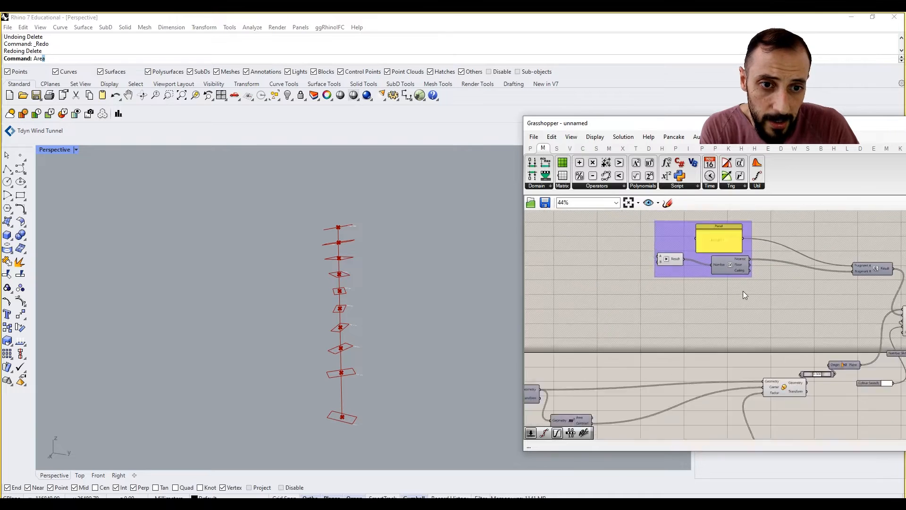
{"action": "scroll", "coordinate": [572, 327], "scroll_direction": "up", "scroll_amount": 4}
{"action": "right_click_drag", "start_coordinate": [573, 327], "coordinate": [703, 315]}
{"action": "scroll", "coordinate": [645, 315], "scroll_direction": "up", "scroll_amount": 2}
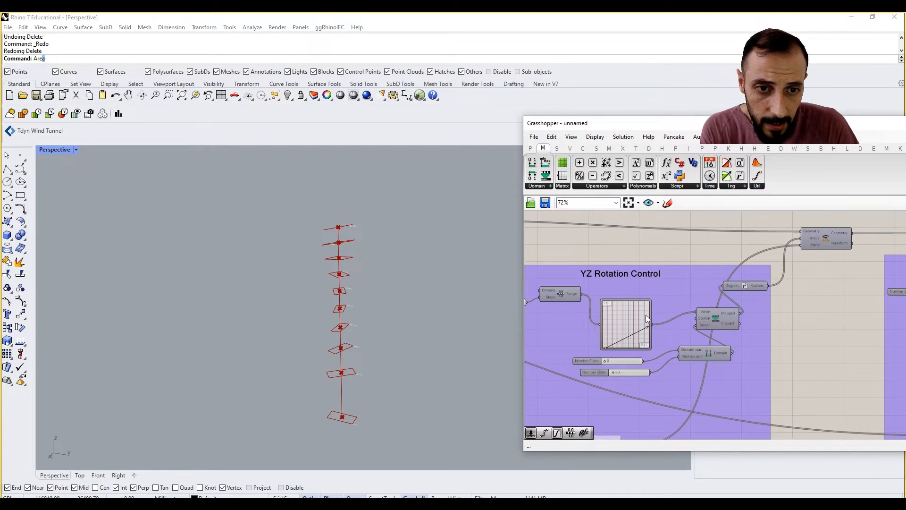
{"action": "scroll", "coordinate": [724, 322], "scroll_direction": "up", "scroll_amount": 2}
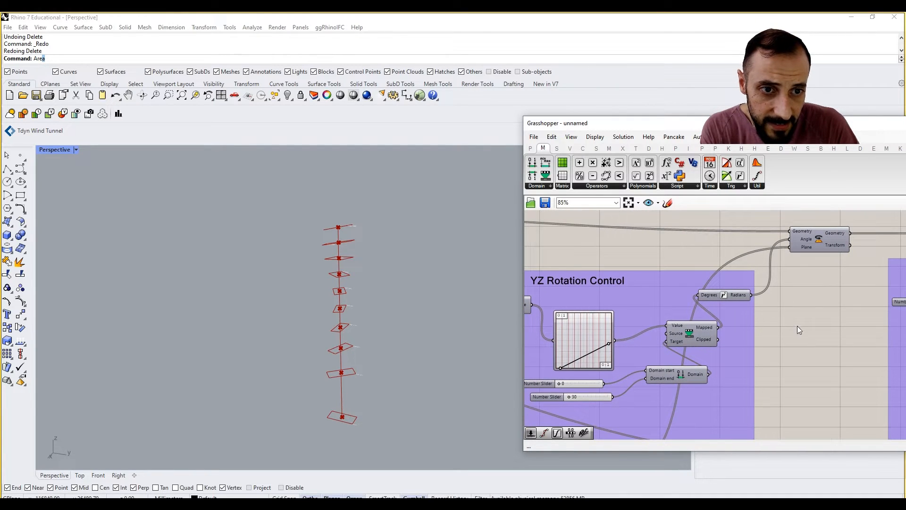
{"action": "double_click", "coordinate": [797, 326]}
{"action": "type", "text": "number"}
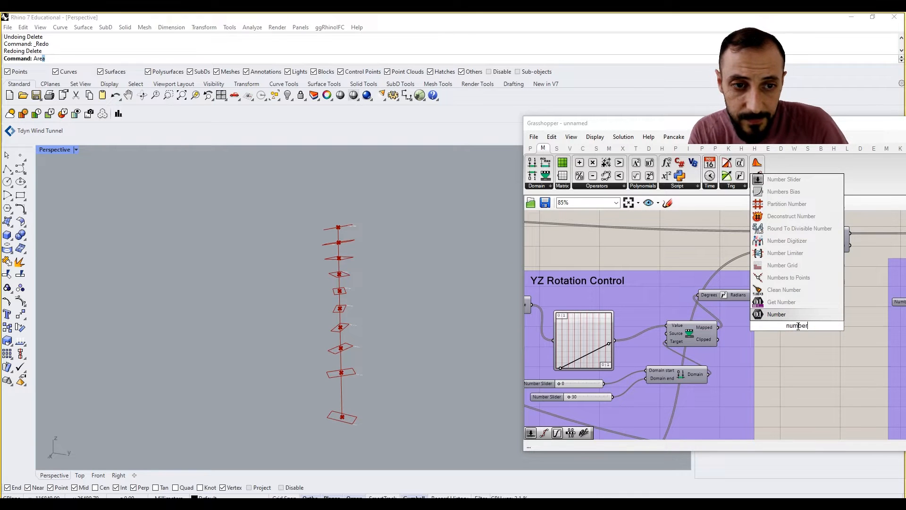
{"action": "left_click", "coordinate": [762, 314]}
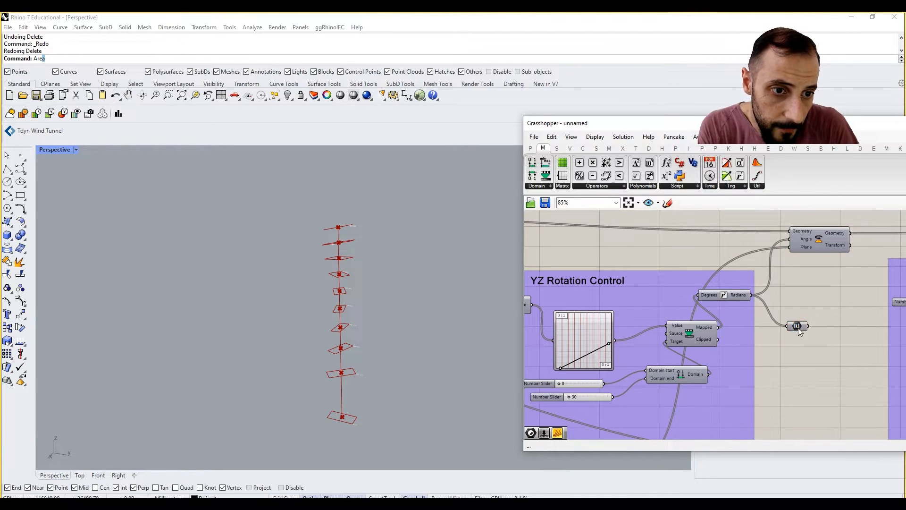
Step: Move the Number parameter fed by the YZ rotation radians below the Height group and inspect its values
{"action": "scroll", "coordinate": [663, 291], "scroll_direction": "down", "scroll_amount": 4}
{"action": "left_click_drag", "start_coordinate": [798, 329], "coordinate": [817, 243]}
{"action": "scroll", "coordinate": [867, 269], "scroll_direction": "down", "scroll_amount": 2}
{"action": "scroll", "coordinate": [815, 250], "scroll_direction": "up", "scroll_amount": 5}
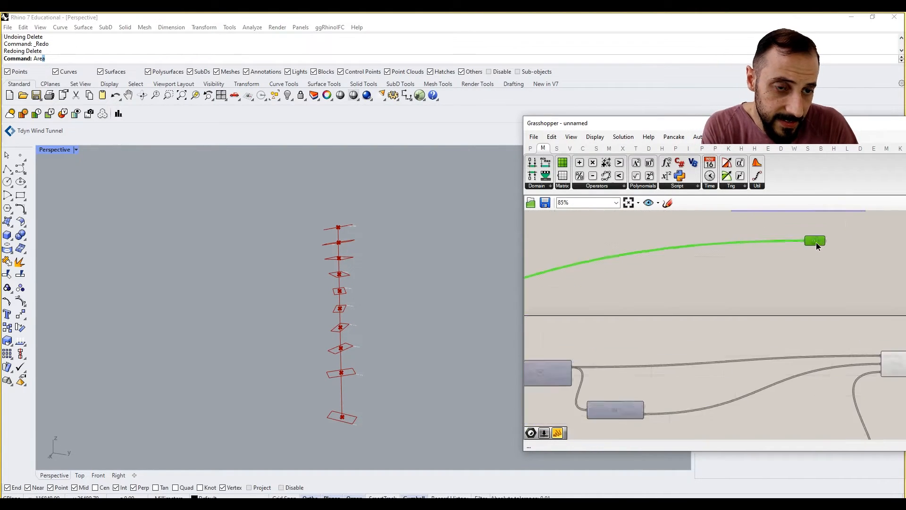
{"action": "right_click_drag", "start_coordinate": [806, 255], "coordinate": [698, 321]}
{"action": "left_click_drag", "start_coordinate": [711, 307], "coordinate": [678, 327]}
{"action": "right_click_drag", "start_coordinate": [731, 309], "coordinate": [659, 345]}
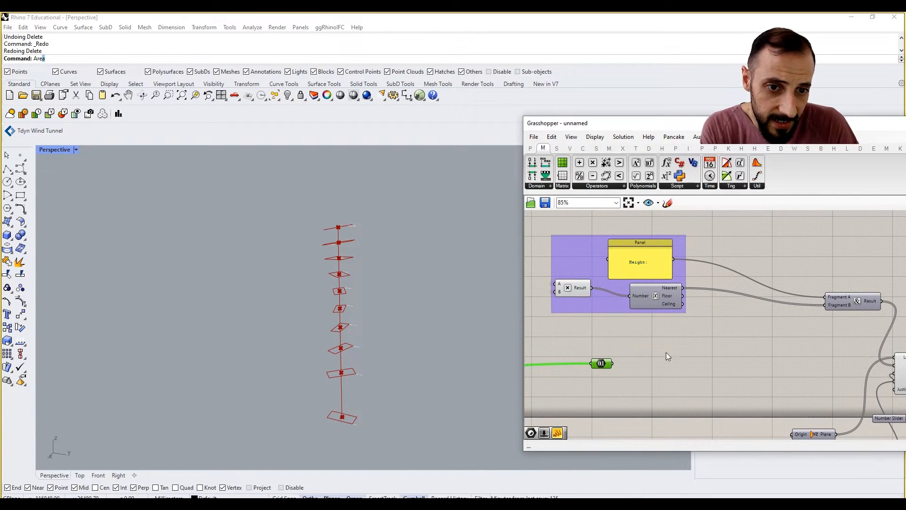
{"action": "mouse_move", "coordinate": [604, 364]}
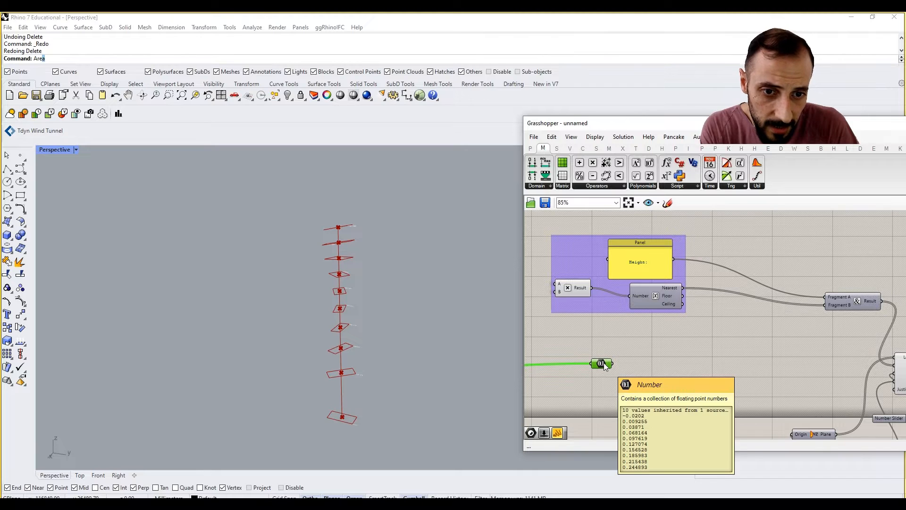
Step: Add a Number parameter beside the XY Rotation Control group and connect the Mapped output of Remap Numbers to it
{"action": "right_click_drag", "start_coordinate": [603, 362], "coordinate": [768, 316]}
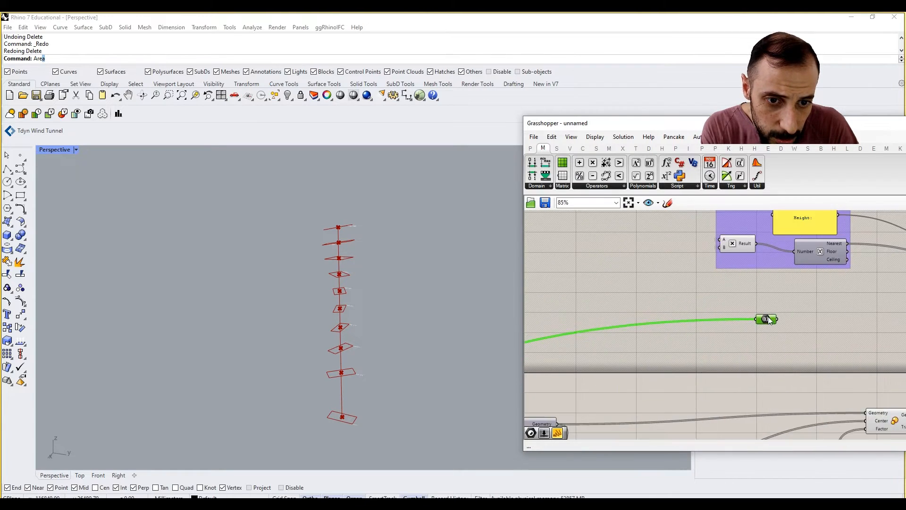
{"action": "scroll", "coordinate": [769, 312], "scroll_direction": "down", "scroll_amount": 5}
{"action": "scroll", "coordinate": [672, 326], "scroll_direction": "up", "scroll_amount": 5}
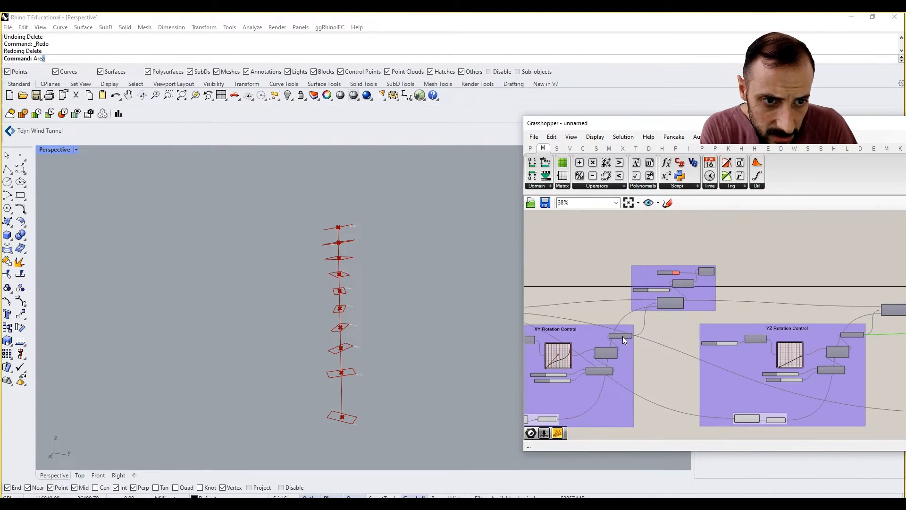
{"action": "scroll", "coordinate": [680, 352], "scroll_direction": "up", "scroll_amount": 4}
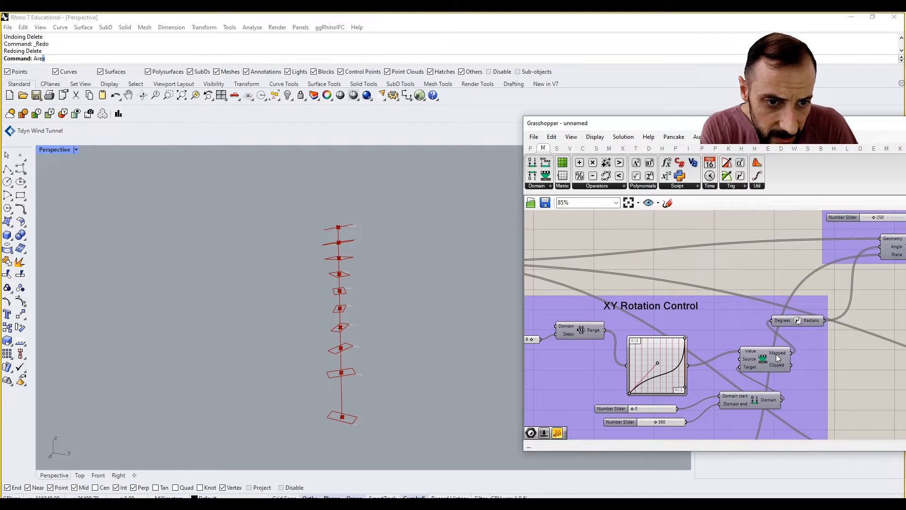
{"action": "right_click_drag", "start_coordinate": [808, 342], "coordinate": [749, 364]}
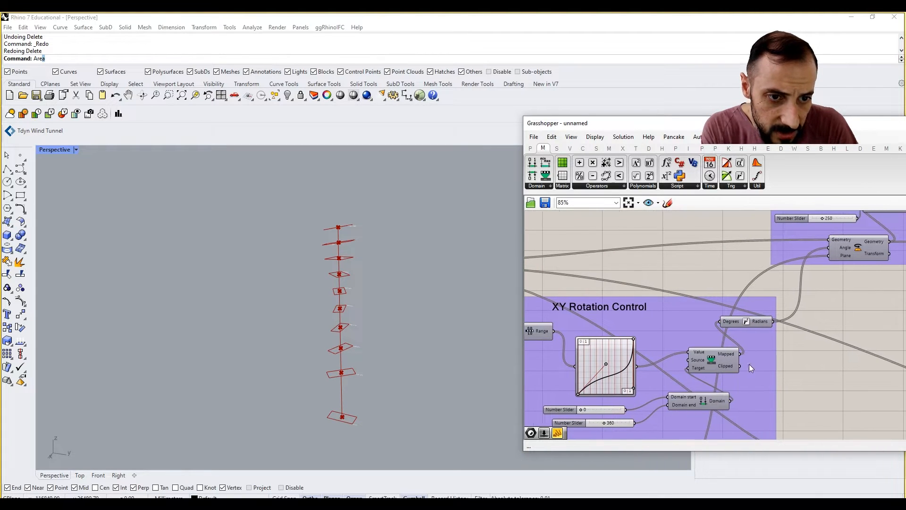
{"action": "double_click", "coordinate": [791, 355]}
{"action": "type", "text": "number"}
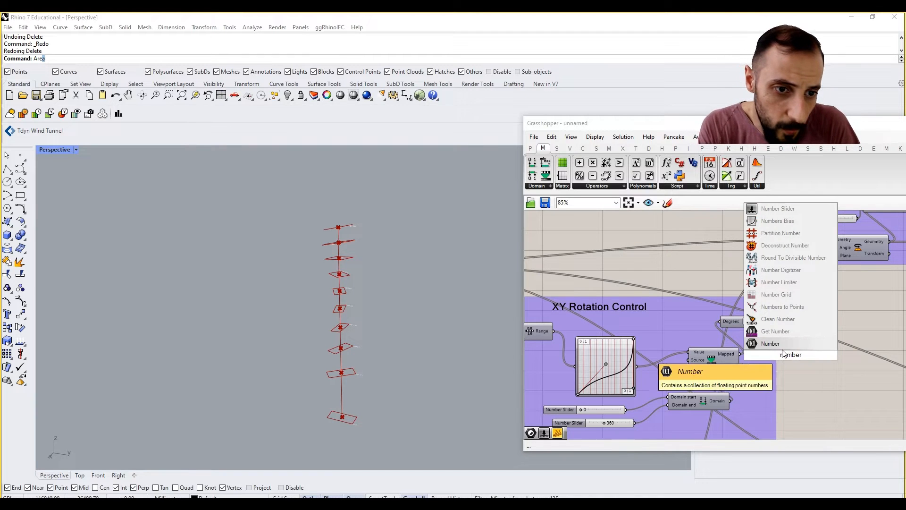
{"action": "key", "text": "Return"}
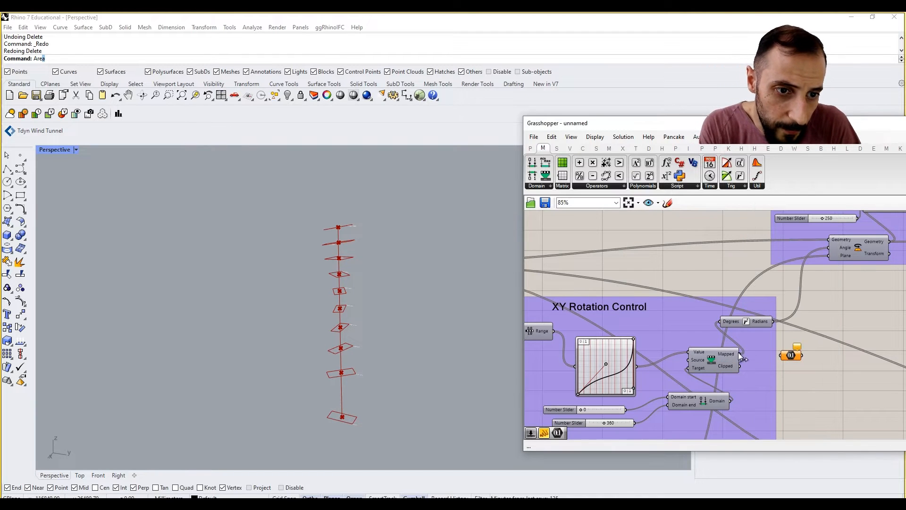
Step: Set the XY Number parameter's wire display to Hidden and place it below the Height group, replacing the YZ Number parameter
{"action": "right_click", "coordinate": [789, 355]}
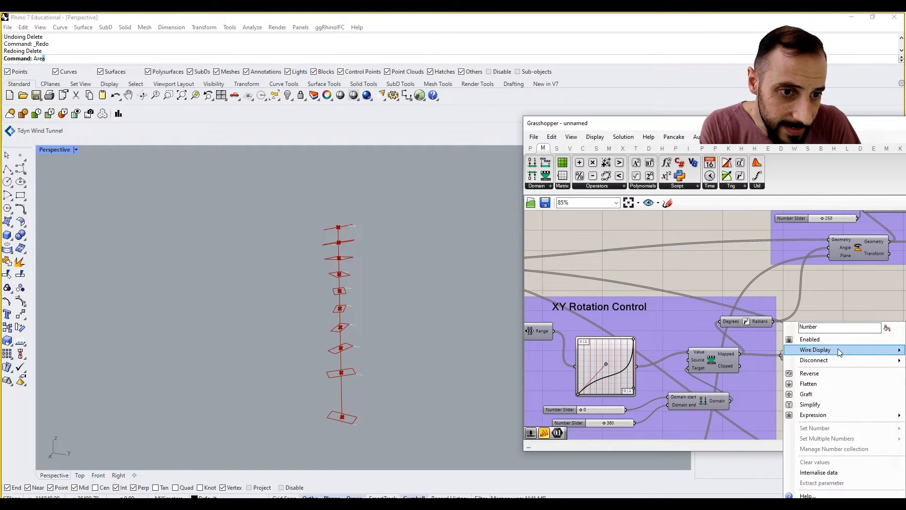
{"action": "mouse_move", "coordinate": [823, 350]}
{"action": "left_click", "coordinate": [764, 372]}
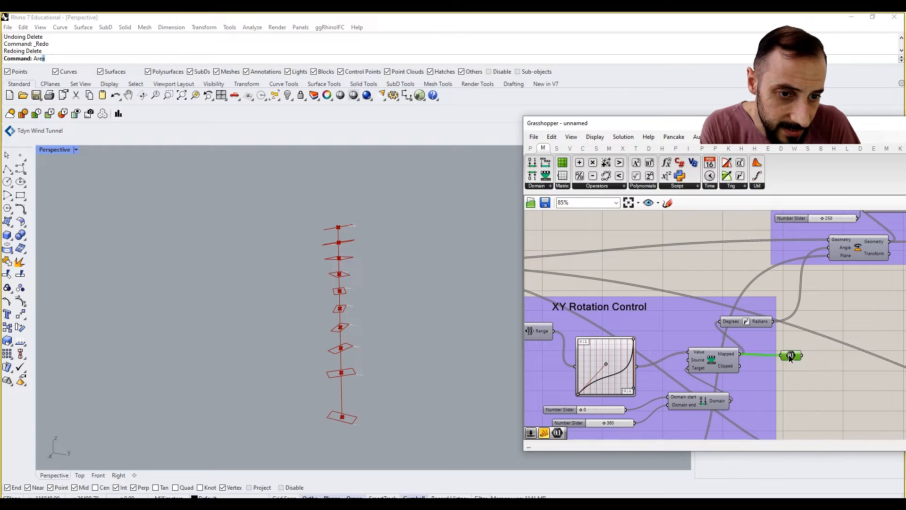
{"action": "left_click_drag", "start_coordinate": [790, 355], "coordinate": [773, 321]}
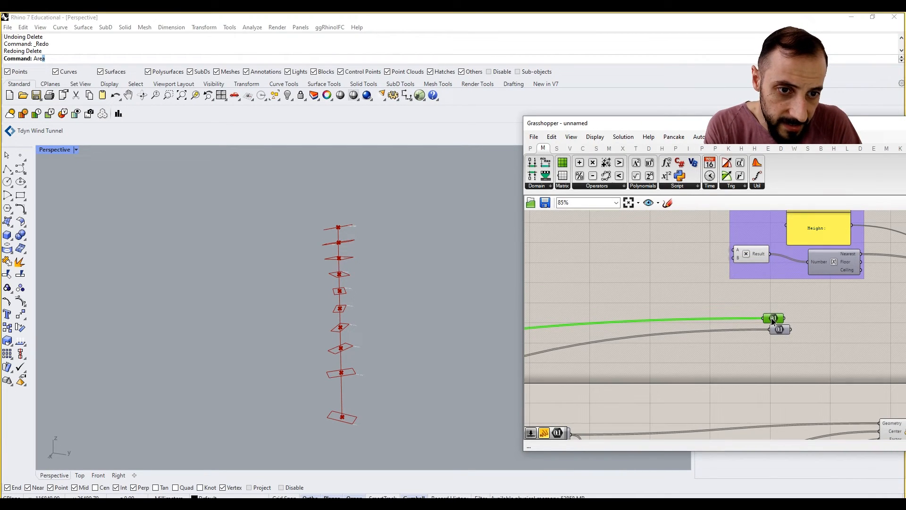
{"action": "right_click_drag", "start_coordinate": [780, 331], "coordinate": [688, 359]}
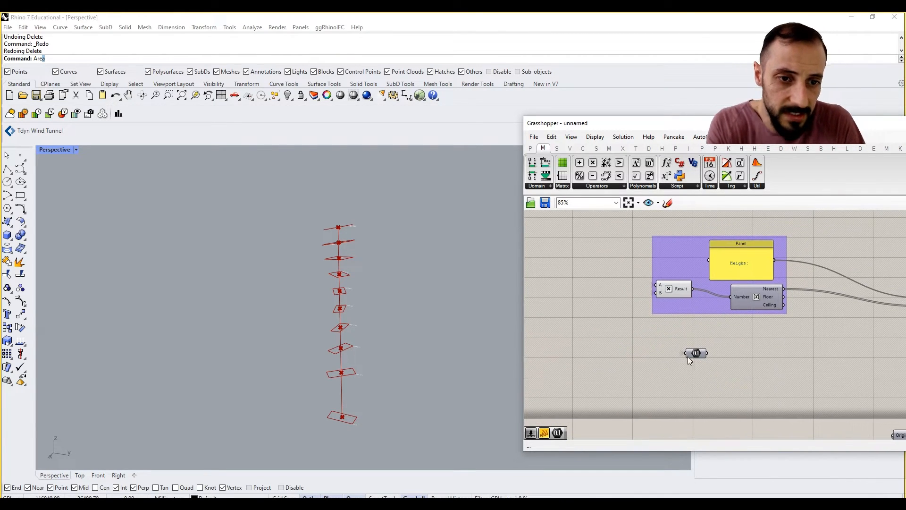
{"action": "left_click_drag", "start_coordinate": [696, 354], "coordinate": [730, 345]}
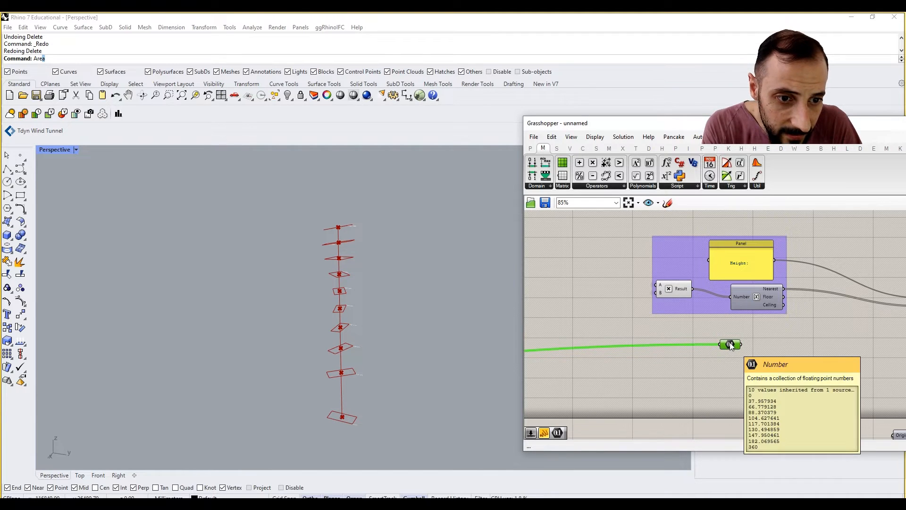
Step: Add a Round component fed by the XY Number parameter and line both up below the Height group
{"action": "double_click", "coordinate": [694, 364]}
{"action": "type", "text": "round"}
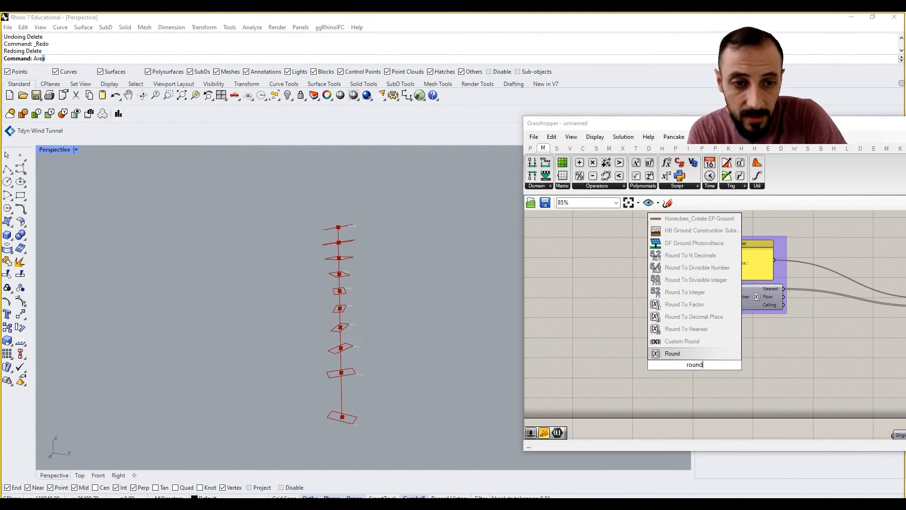
{"action": "left_click", "coordinate": [694, 354]}
{"action": "left_click_drag", "start_coordinate": [696, 358], "coordinate": [667, 350]}
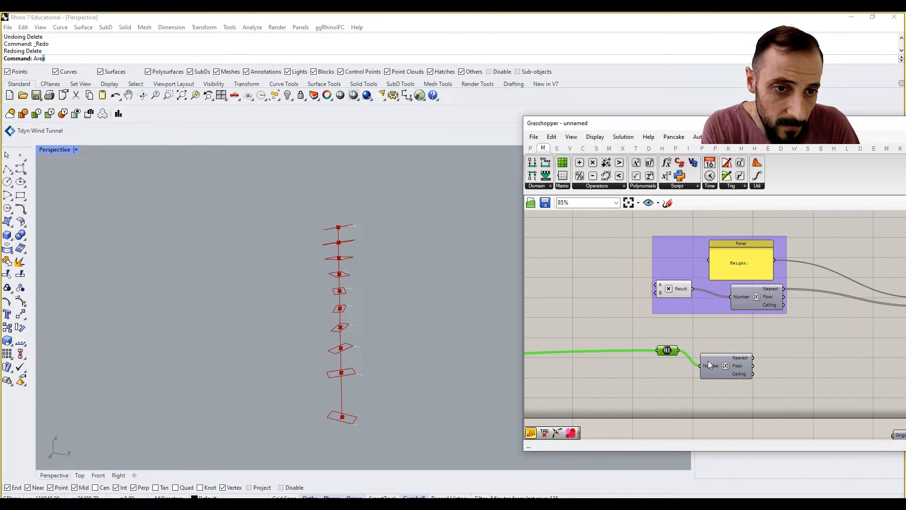
{"action": "left_click_drag", "start_coordinate": [721, 365], "coordinate": [712, 345]}
{"action": "right_click_drag", "start_coordinate": [712, 345], "coordinate": [628, 359]}
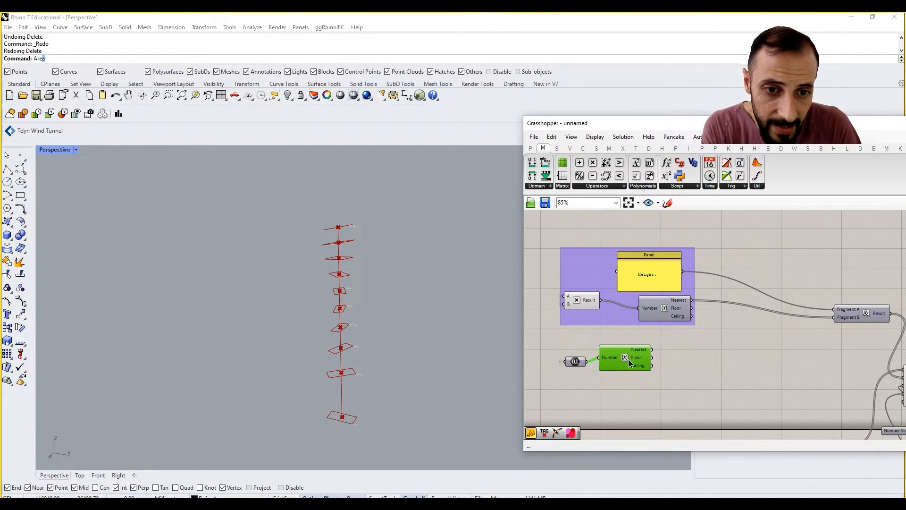
{"action": "left_click_drag", "start_coordinate": [589, 371], "coordinate": [628, 364]}
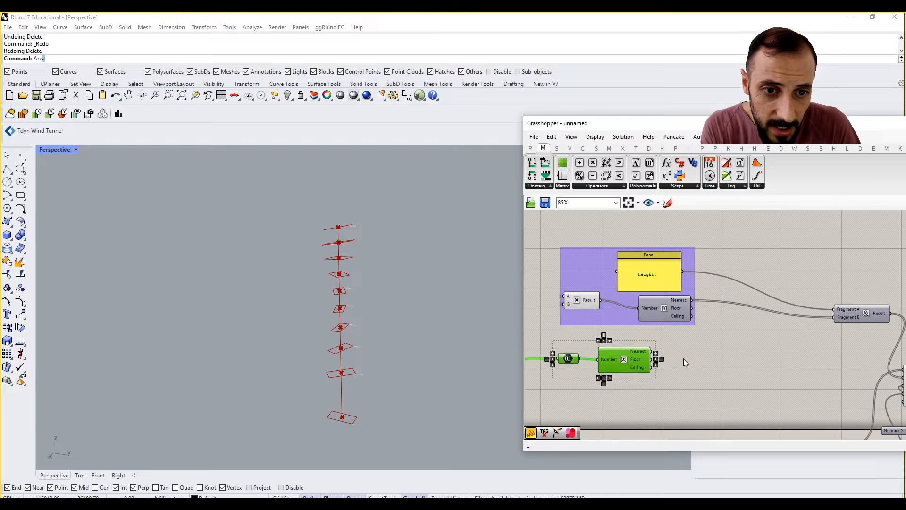
{"action": "left_click", "coordinate": [674, 356]}
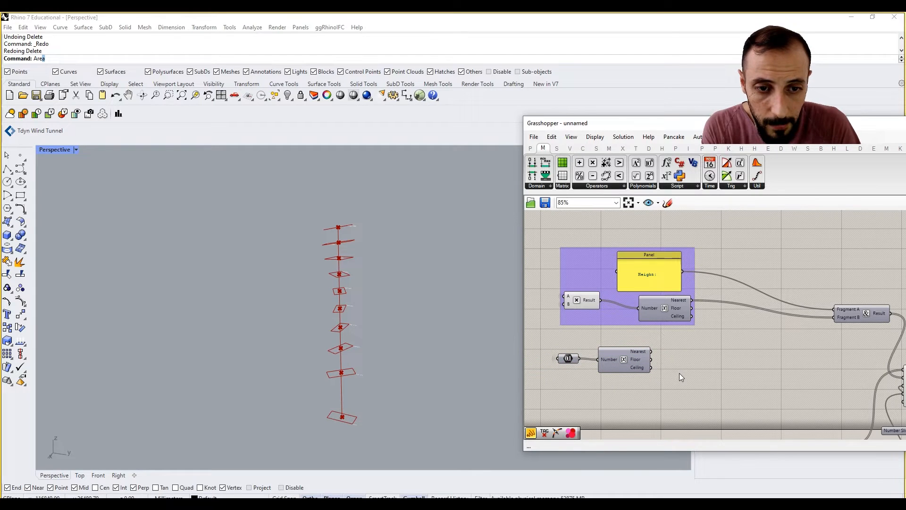
Step: Add two more fragment inputs below Fragment B on the Concatenate component
{"action": "scroll", "coordinate": [865, 316], "scroll_direction": "up", "scroll_amount": 8}
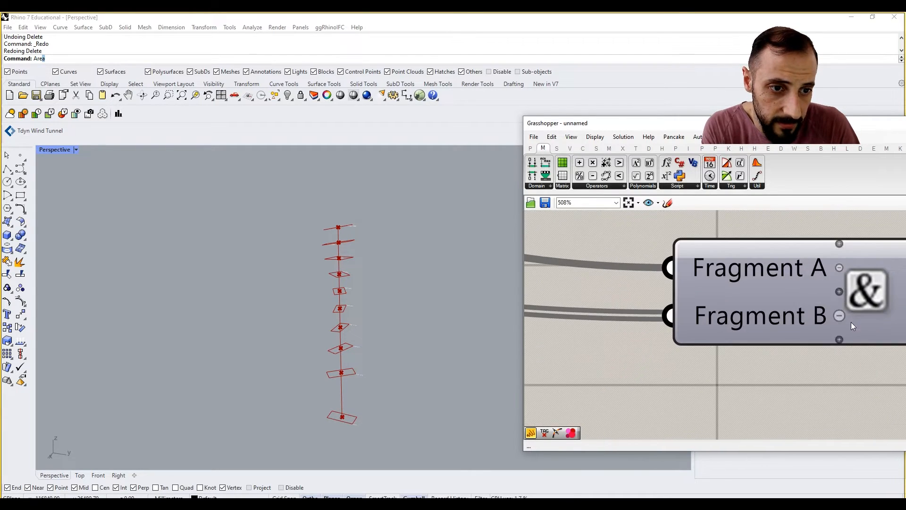
{"action": "left_click", "coordinate": [839, 339]}
{"action": "scroll", "coordinate": [840, 341], "scroll_direction": "down", "scroll_amount": 12}
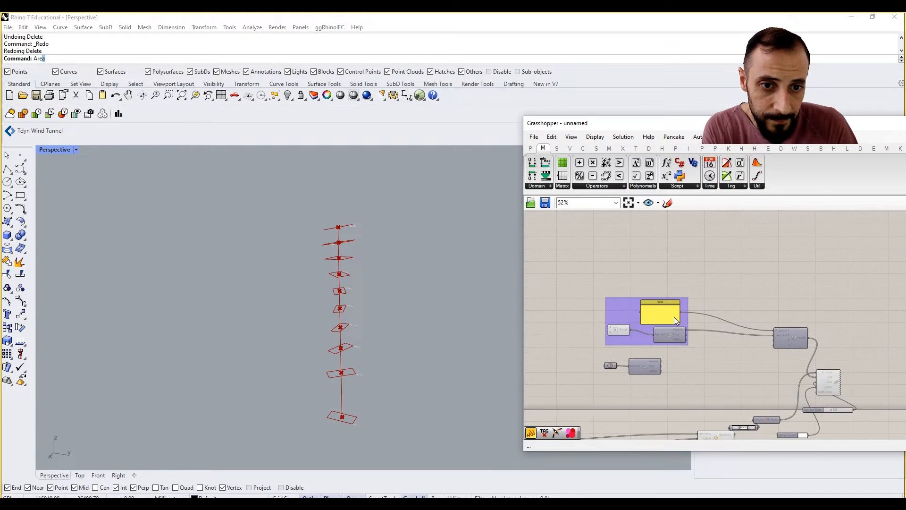
Step: Duplicate the Height panel below its group and change the copy's text to "XY Rotation:"
{"action": "scroll", "coordinate": [672, 316], "scroll_direction": "up", "scroll_amount": 3}
{"action": "left_click", "coordinate": [672, 316]}
{"action": "right_click_drag", "start_coordinate": [670, 316], "coordinate": [660, 299]}
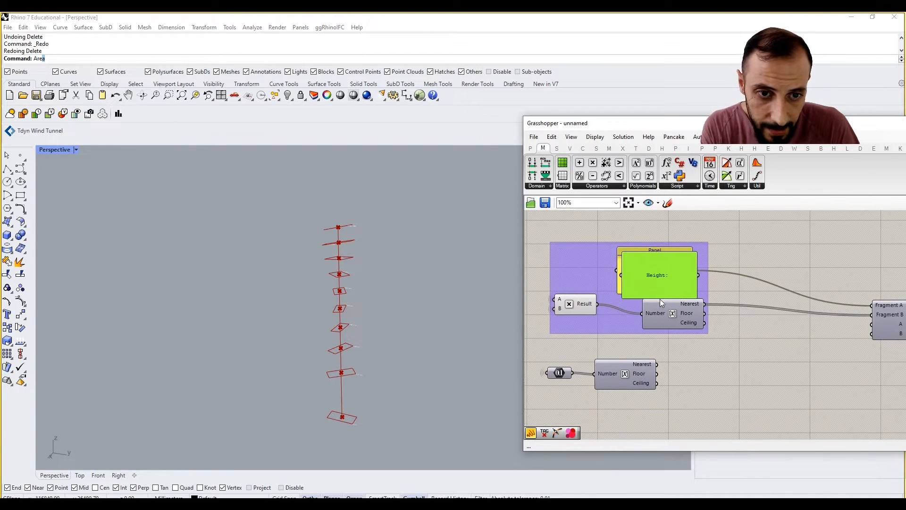
{"action": "left_click_drag", "start_coordinate": [659, 299], "coordinate": [680, 375], "text": "alt"}
{"action": "double_click", "coordinate": [680, 375]}
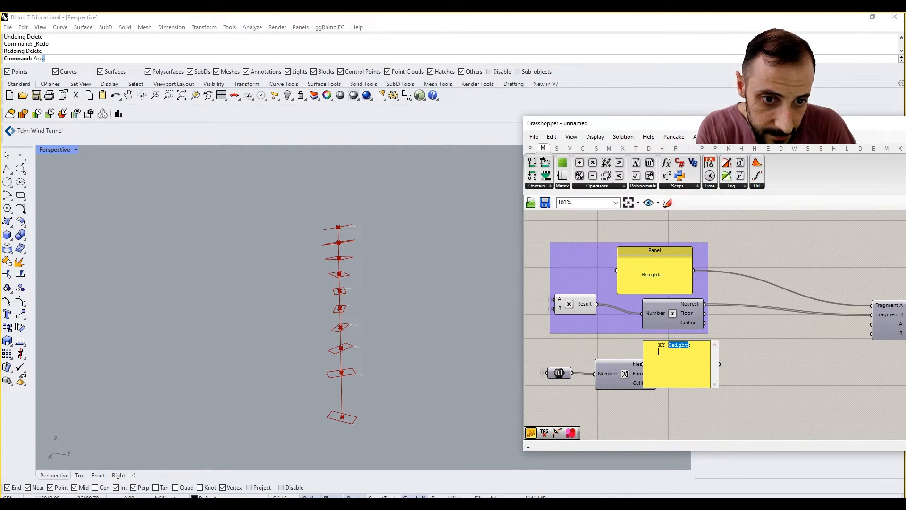
{"action": "type", "text": "XY Ro"}
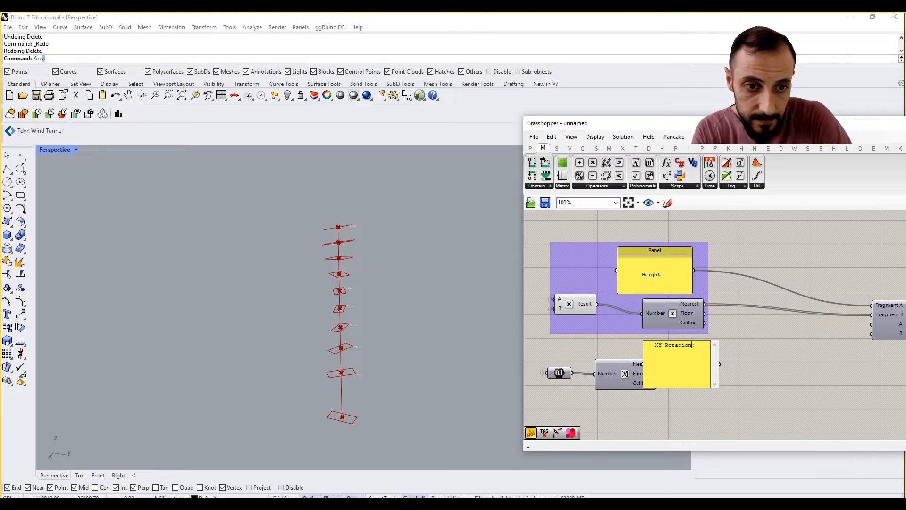
{"action": "type", "text": "tations"}
{"action": "key", "text": "BackSpace"}
{"action": "left_click", "coordinate": [736, 348]}
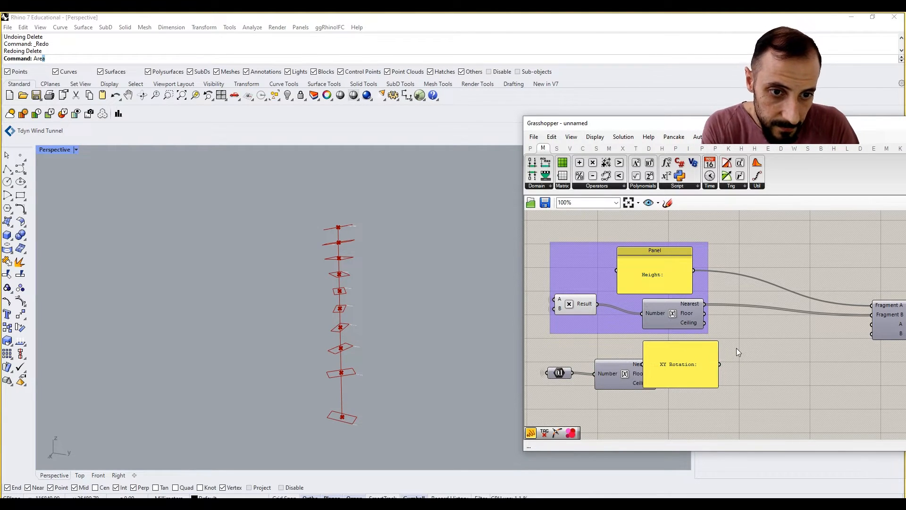
Step: Rearrange the XY Rotation panel, Number parameter and Round component below the Height group so that they do not overlap
{"action": "left_click", "coordinate": [697, 369]}
{"action": "double_click", "coordinate": [706, 354]}
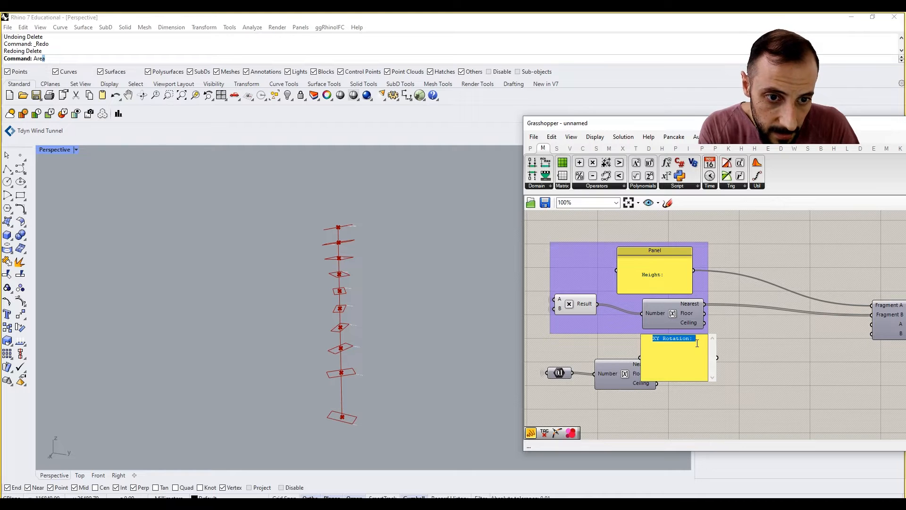
{"action": "left_click", "coordinate": [739, 355]}
{"action": "right_click_drag", "start_coordinate": [811, 354], "coordinate": [752, 350]}
{"action": "scroll", "coordinate": [752, 349], "scroll_direction": "down", "scroll_amount": 1}
{"action": "scroll", "coordinate": [750, 350], "scroll_direction": "up", "scroll_amount": 1}
{"action": "right_click_drag", "start_coordinate": [543, 372], "coordinate": [680, 353]}
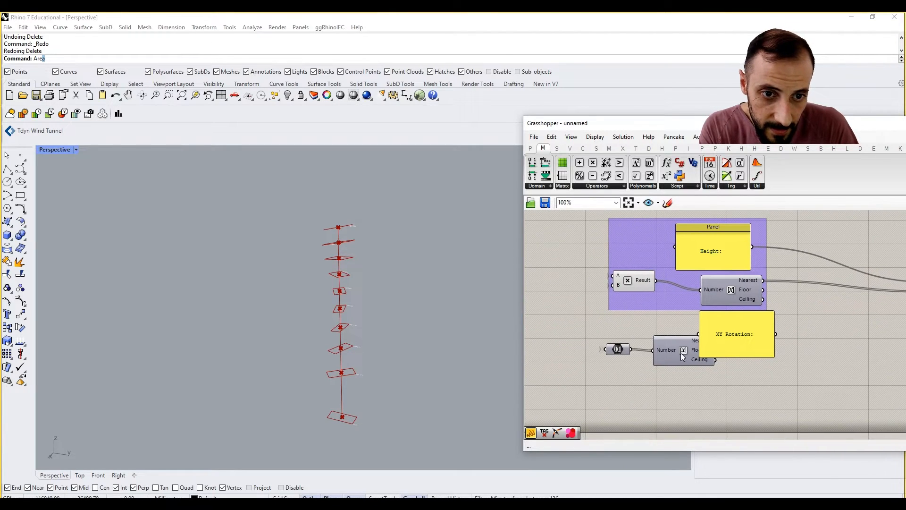
{"action": "left_click_drag", "start_coordinate": [680, 353], "coordinate": [702, 403]}
{"action": "left_click_drag", "start_coordinate": [621, 352], "coordinate": [638, 400]}
{"action": "left_click_drag", "start_coordinate": [692, 389], "coordinate": [741, 385]}
{"action": "right_click_drag", "start_coordinate": [743, 381], "coordinate": [708, 379]}
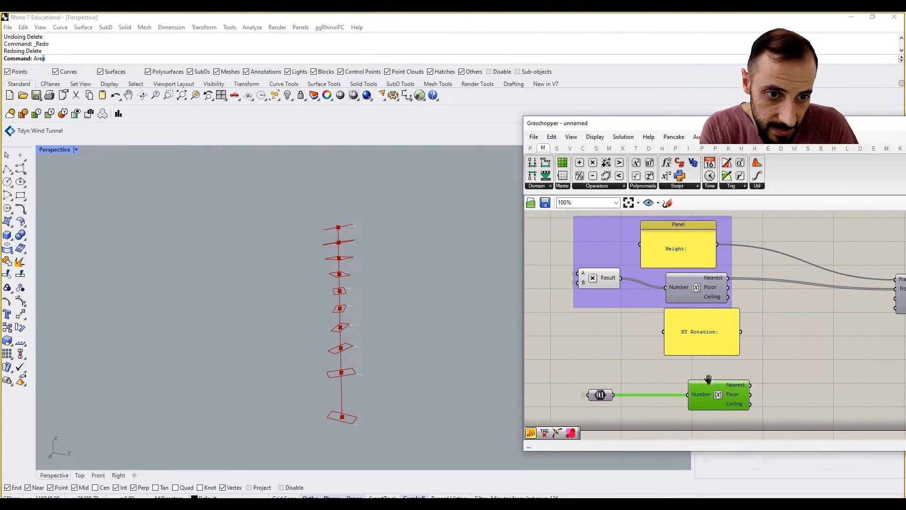
Step: Connect the XY Rotation panel and its Round component's Nearest output to Concatenate inputs A and B, and check the tags on the tower
{"action": "right_click_drag", "start_coordinate": [745, 336], "coordinate": [685, 338]}
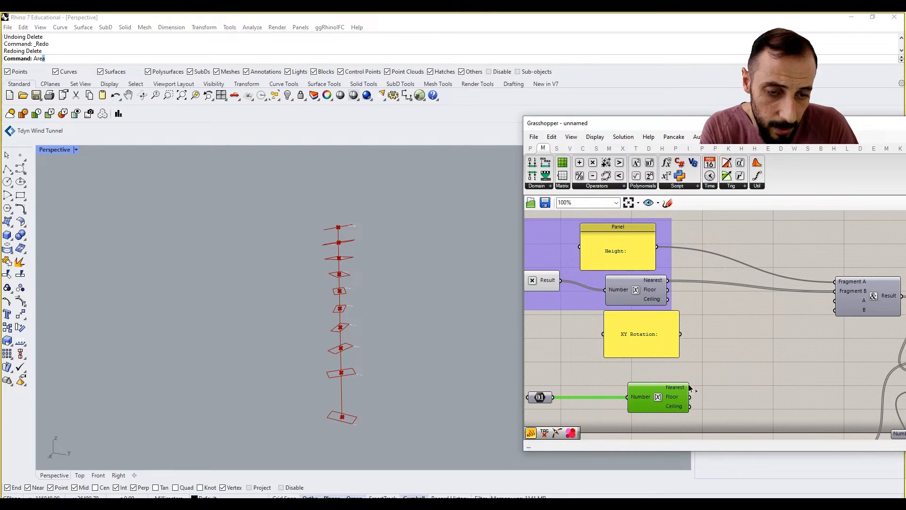
{"action": "left_click_drag", "start_coordinate": [680, 333], "coordinate": [691, 390]}
{"action": "scroll", "coordinate": [351, 239], "scroll_direction": "up", "scroll_amount": 5}
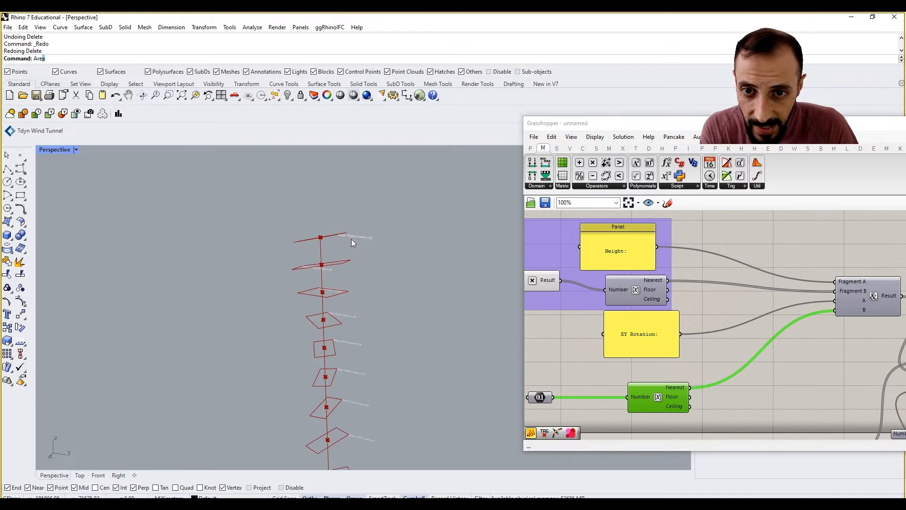
{"action": "scroll", "coordinate": [342, 170], "scroll_direction": "down", "scroll_amount": 4}
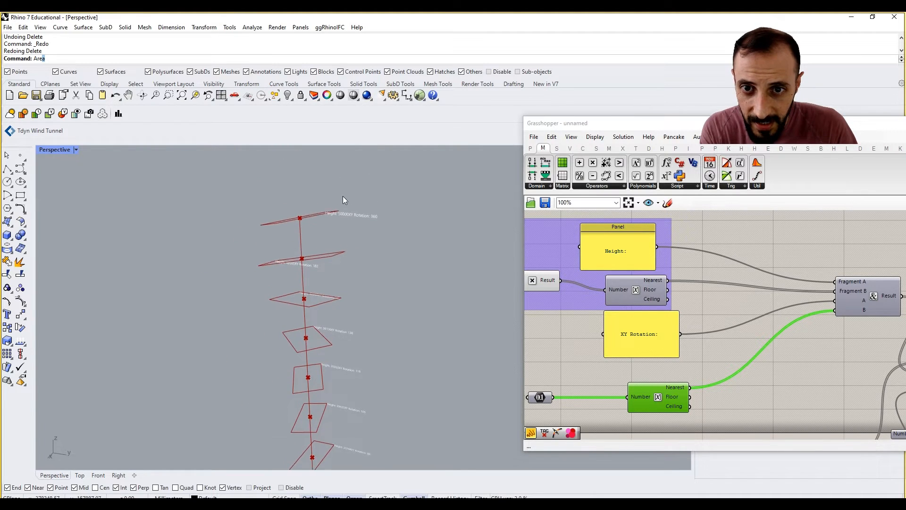
{"action": "scroll", "coordinate": [345, 203], "scroll_direction": "up", "scroll_amount": 2}
{"action": "right_click_drag", "start_coordinate": [346, 210], "coordinate": [350, 267]}
{"action": "scroll", "coordinate": [349, 267], "scroll_direction": "up", "scroll_amount": 5}
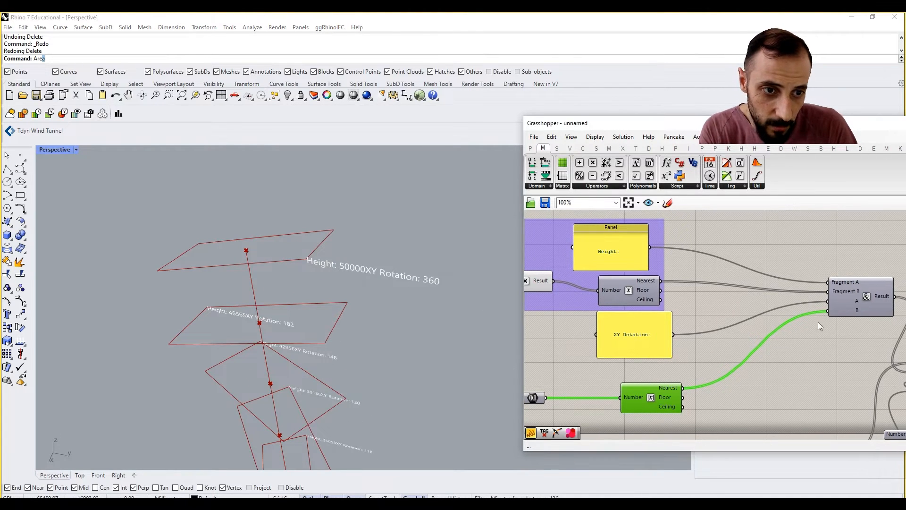
Step: Insert a fragment input C between Fragment B and input A on the Concatenate component
{"action": "scroll", "coordinate": [870, 289], "scroll_direction": "up", "scroll_amount": 5}
{"action": "scroll", "coordinate": [862, 307], "scroll_direction": "down", "scroll_amount": 4}
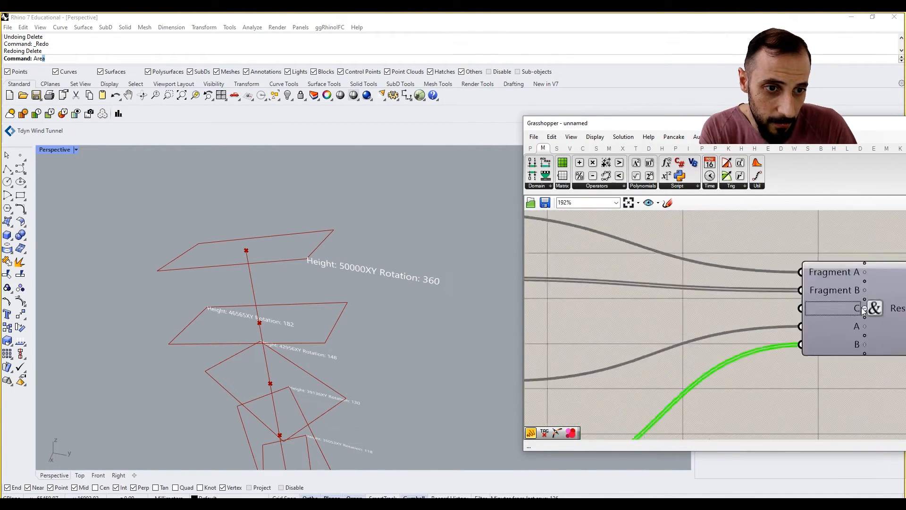
{"action": "right_click", "coordinate": [824, 307]}
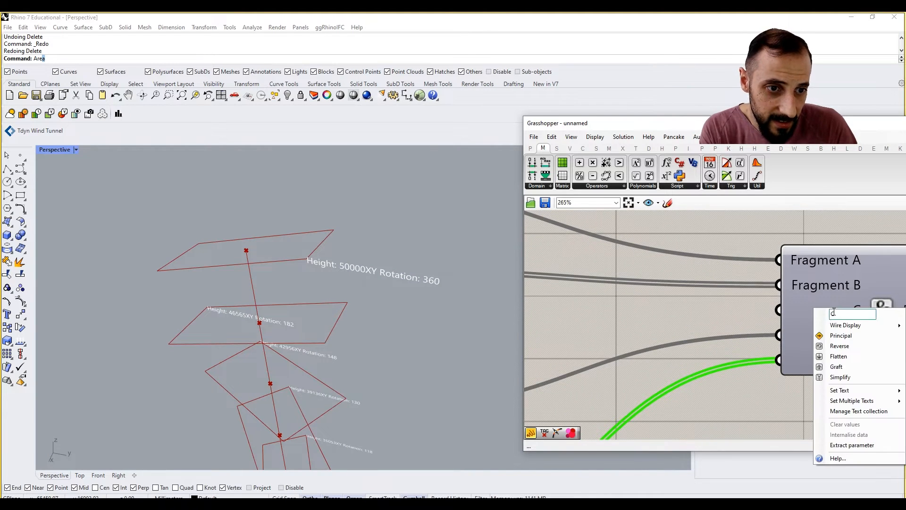
{"action": "left_click", "coordinate": [703, 323]}
{"action": "scroll", "coordinate": [824, 311], "scroll_direction": "down", "scroll_amount": 5}
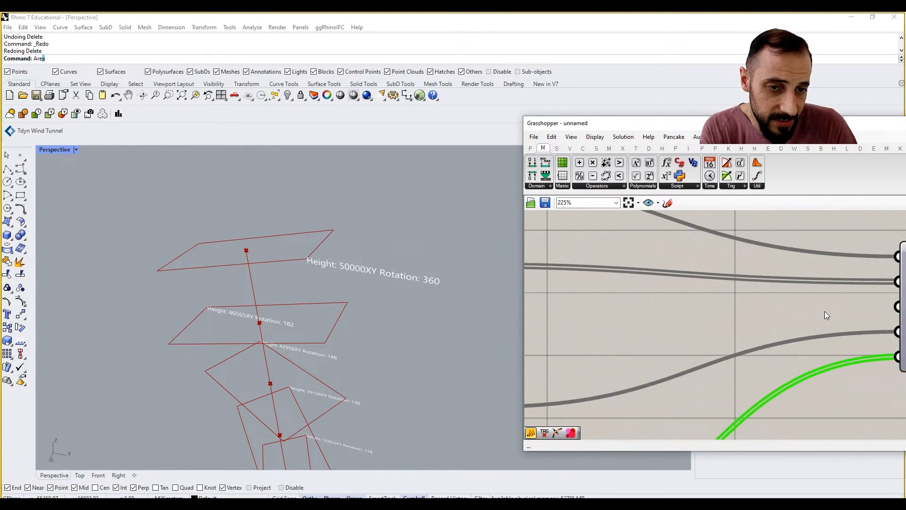
Step: Add a small panel containing only a line break and connect it to input C of the Concatenate component
{"action": "double_click", "coordinate": [761, 312]}
{"action": "type", "text": "panel"}
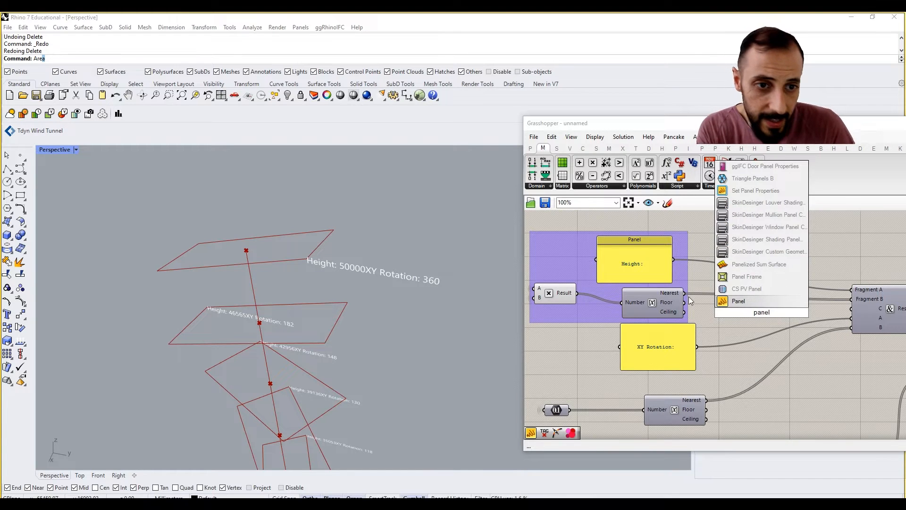
{"action": "key", "text": "Return"}
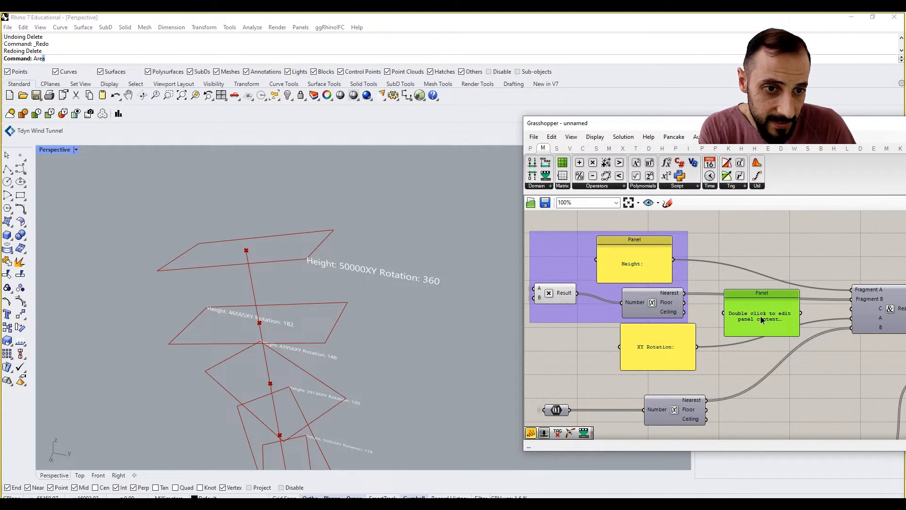
{"action": "double_click", "coordinate": [760, 316]}
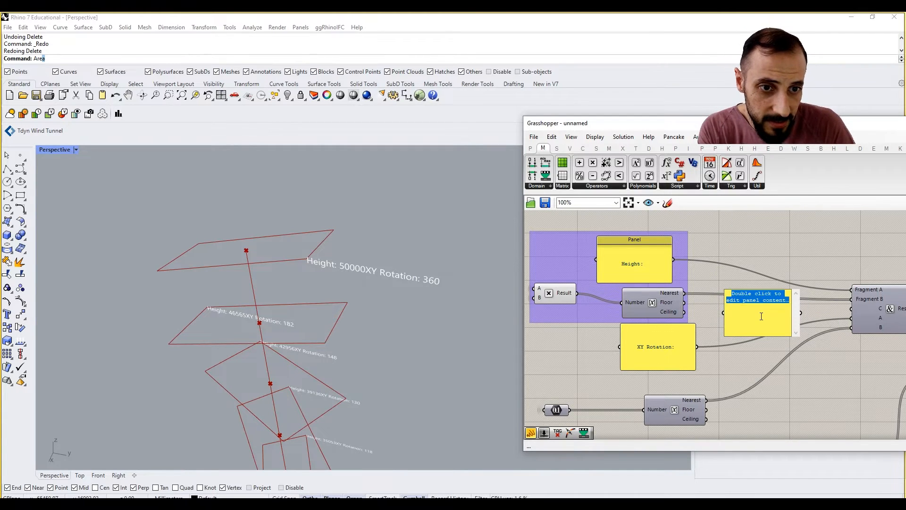
{"action": "left_click", "coordinate": [740, 367]}
{"action": "left_click_drag", "start_coordinate": [802, 312], "coordinate": [852, 308]}
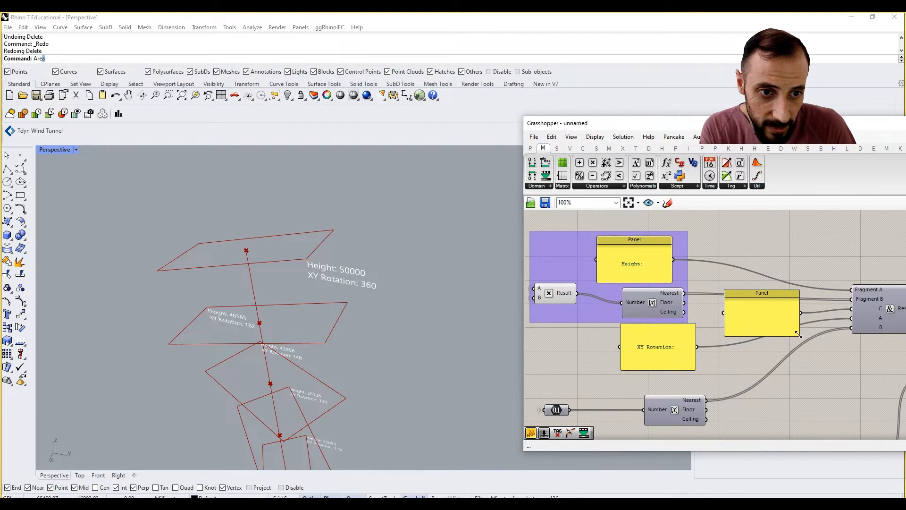
{"action": "left_click_drag", "start_coordinate": [798, 334], "coordinate": [747, 317]}
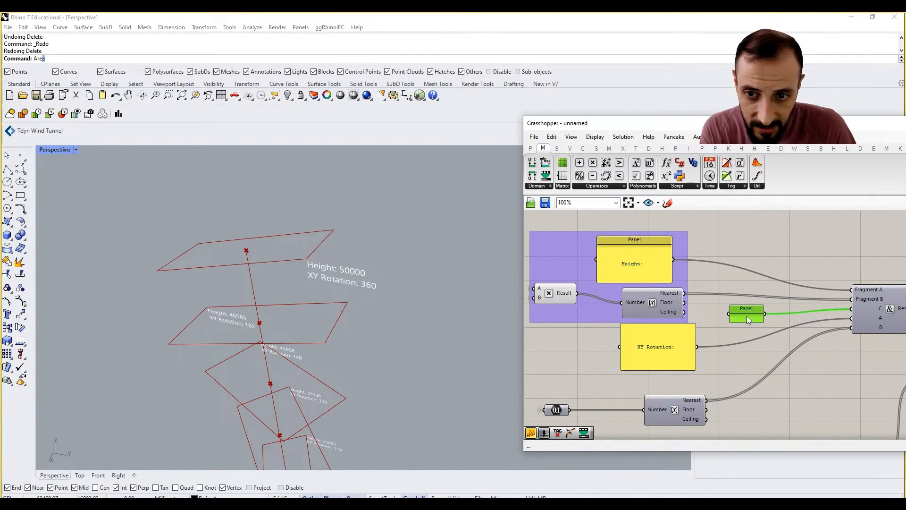
Step: Slightly reshape the curve of the first graph mapper in the Uneven Curve Division group
{"action": "scroll", "coordinate": [412, 293], "scroll_direction": "down", "scroll_amount": 5}
{"action": "scroll", "coordinate": [400, 347], "scroll_direction": "up", "scroll_amount": 4}
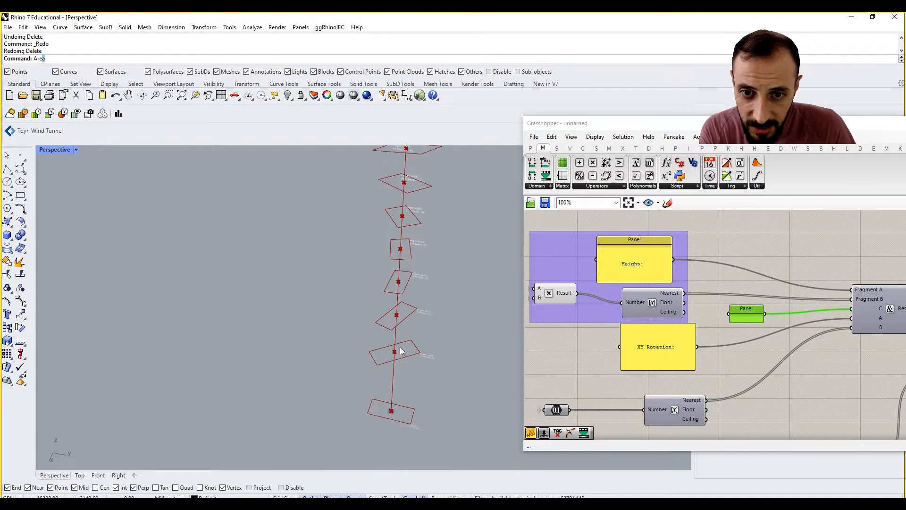
{"action": "scroll", "coordinate": [400, 347], "scroll_direction": "up", "scroll_amount": 1}
{"action": "scroll", "coordinate": [675, 348], "scroll_direction": "down", "scroll_amount": 6}
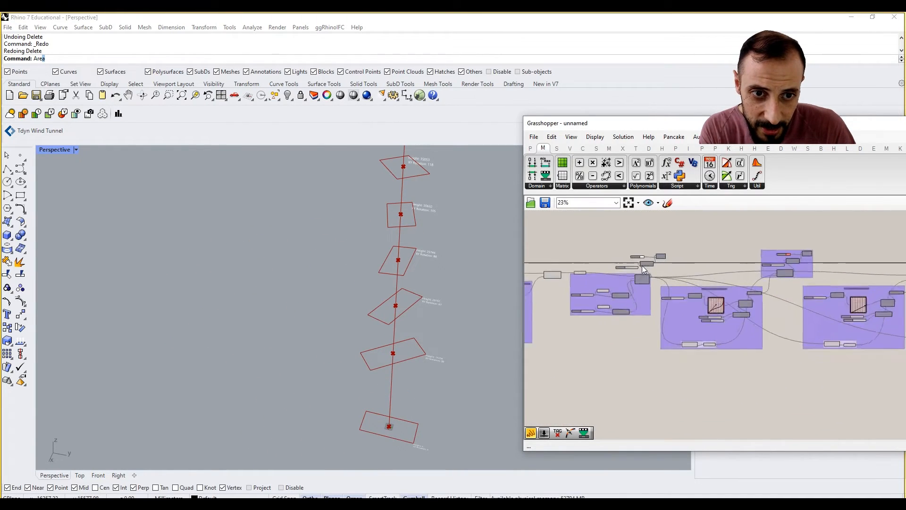
{"action": "scroll", "coordinate": [629, 269], "scroll_direction": "up", "scroll_amount": 7}
{"action": "right_click_drag", "start_coordinate": [589, 277], "coordinate": [823, 279]}
{"action": "right_click_drag", "start_coordinate": [663, 271], "coordinate": [723, 250]}
{"action": "scroll", "coordinate": [723, 249], "scroll_direction": "down", "scroll_amount": 5}
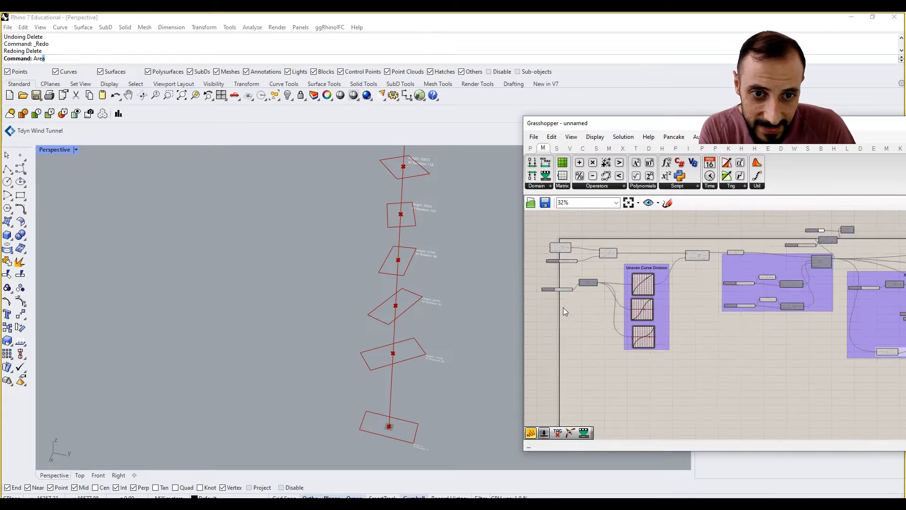
{"action": "scroll", "coordinate": [613, 271], "scroll_direction": "up", "scroll_amount": 5}
{"action": "scroll", "coordinate": [423, 264], "scroll_direction": "up", "scroll_amount": 3}
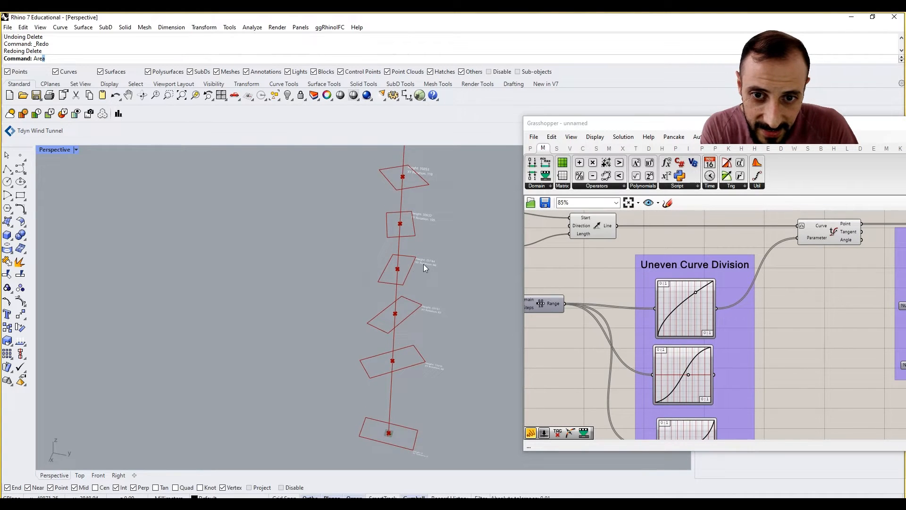
{"action": "left_click_drag", "start_coordinate": [698, 291], "coordinate": [699, 294]}
Step: Reshape the graph mapper's curve in the XY Rotation Control group and review the floor outlines
{"action": "scroll", "coordinate": [718, 296], "scroll_direction": "down", "scroll_amount": 5}
{"action": "right_click_drag", "start_coordinate": [821, 308], "coordinate": [676, 319]}
{"action": "scroll", "coordinate": [777, 313], "scroll_direction": "up", "scroll_amount": 6}
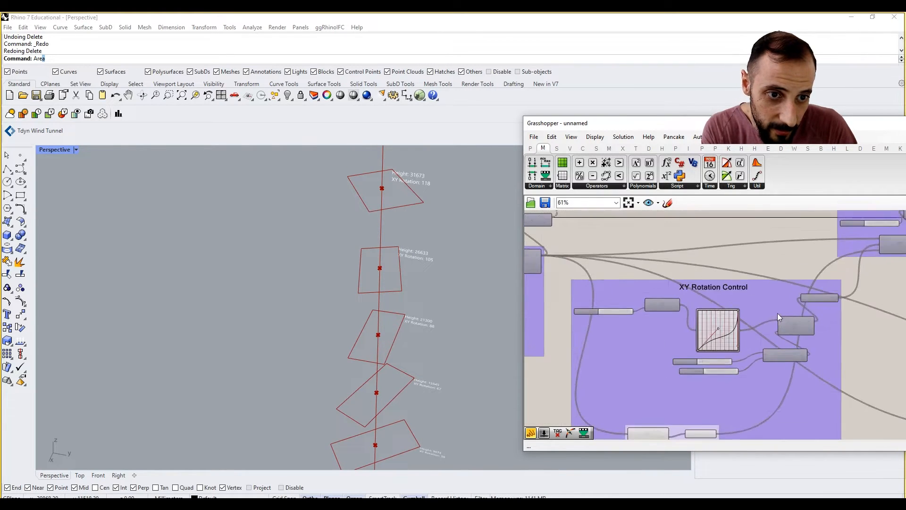
{"action": "mouse_move", "coordinate": [698, 341]}
{"action": "left_mouse_down"}
{"action": "mouse_move", "coordinate": [704, 347]}
{"action": "mouse_move", "coordinate": [700, 338]}
{"action": "left_mouse_up"}
{"action": "right_click_drag", "start_coordinate": [358, 271], "coordinate": [354, 280], "text": "shift"}
{"action": "scroll", "coordinate": [355, 280], "scroll_direction": "down", "scroll_amount": 10}
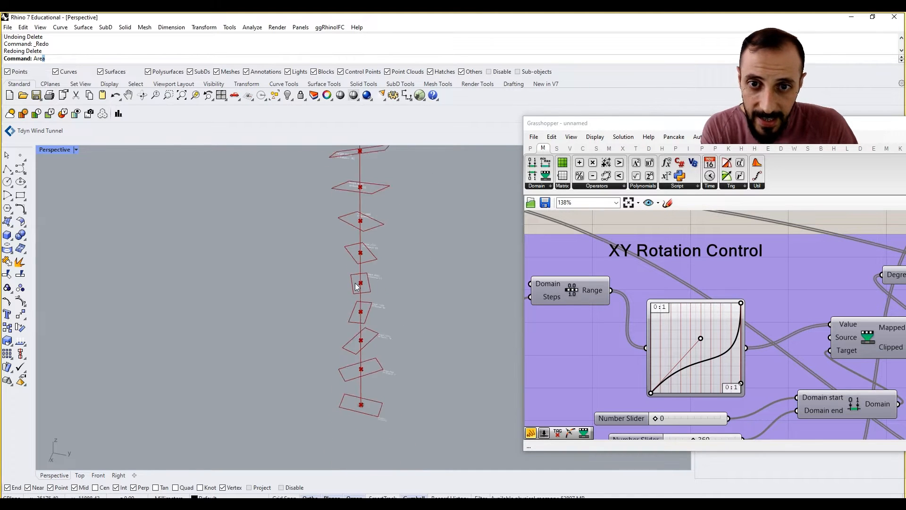
{"action": "scroll", "coordinate": [349, 263], "scroll_direction": "up", "scroll_amount": 5}
{"action": "right_click_drag", "start_coordinate": [877, 338], "coordinate": [834, 349]}
{"action": "scroll", "coordinate": [746, 324], "scroll_direction": "down", "scroll_amount": 8}
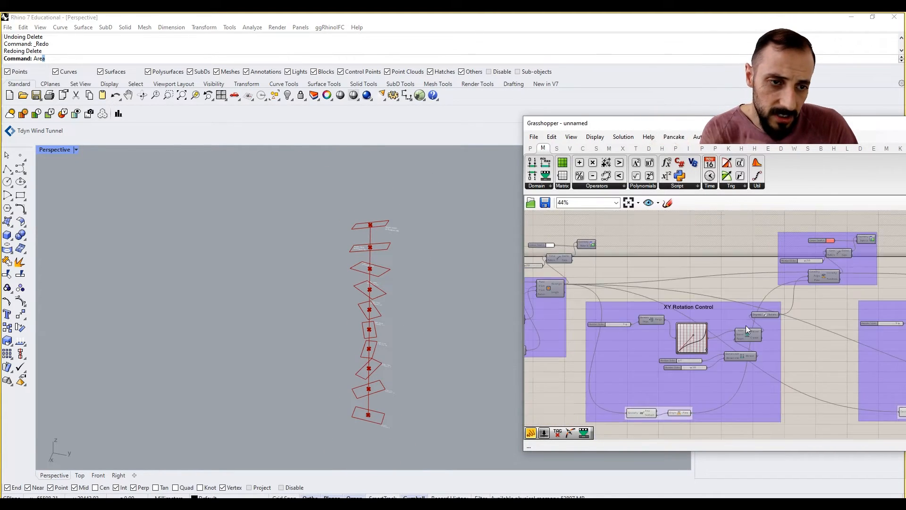
Step: Group the XY Rotation panel, Number parameter and Round component
{"action": "scroll", "coordinate": [736, 326], "scroll_direction": "up", "scroll_amount": 3}
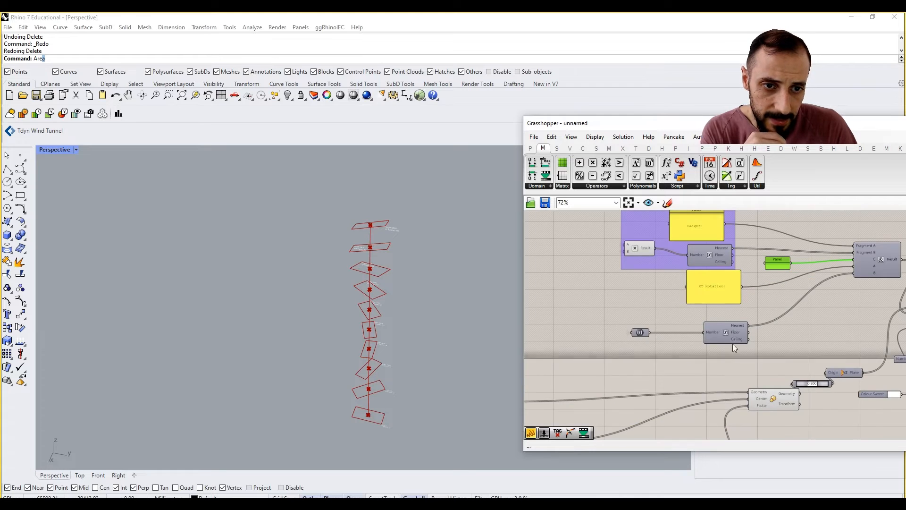
{"action": "left_click_drag", "start_coordinate": [729, 352], "coordinate": [596, 273]}
{"action": "right_click", "coordinate": [569, 282]}
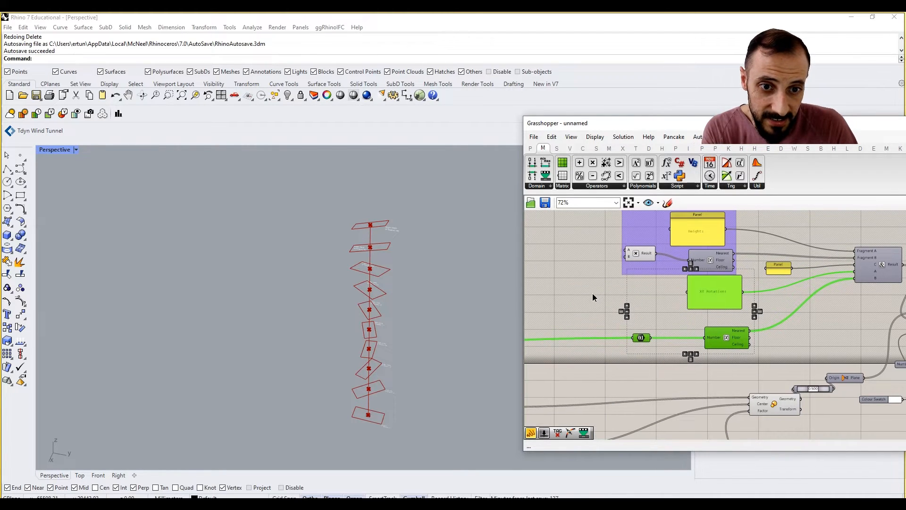
{"action": "right_click", "coordinate": [593, 293]}
{"action": "left_click", "coordinate": [630, 368]}
{"action": "right_click_drag", "start_coordinate": [615, 300], "coordinate": [601, 361]}
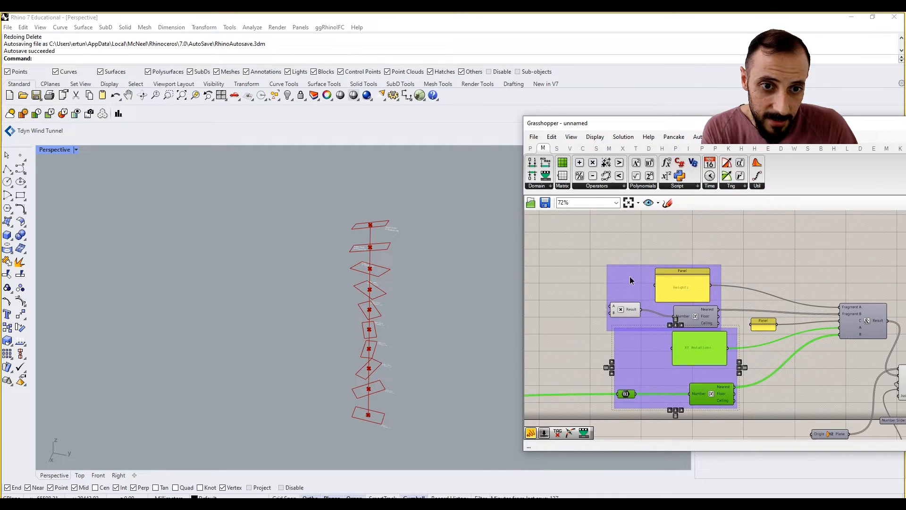
Step: Space the Height and XY Rotation groups apart vertically and place the line-break panel between them
{"action": "left_click_drag", "start_coordinate": [629, 276], "coordinate": [630, 226]}
{"action": "mouse_move", "coordinate": [630, 344]}
{"action": "left_mouse_down"}
{"action": "mouse_move", "coordinate": [611, 305]}
{"action": "mouse_move", "coordinate": [625, 335]}
{"action": "left_mouse_up"}
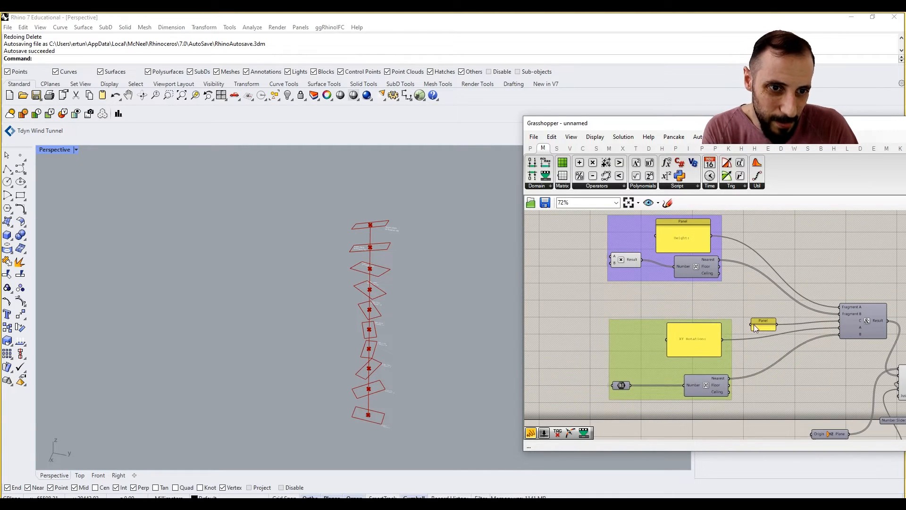
{"action": "left_click_drag", "start_coordinate": [754, 325], "coordinate": [752, 307]}
{"action": "scroll", "coordinate": [751, 330], "scroll_direction": "up", "scroll_amount": 2}
{"action": "left_click", "coordinate": [688, 329]}
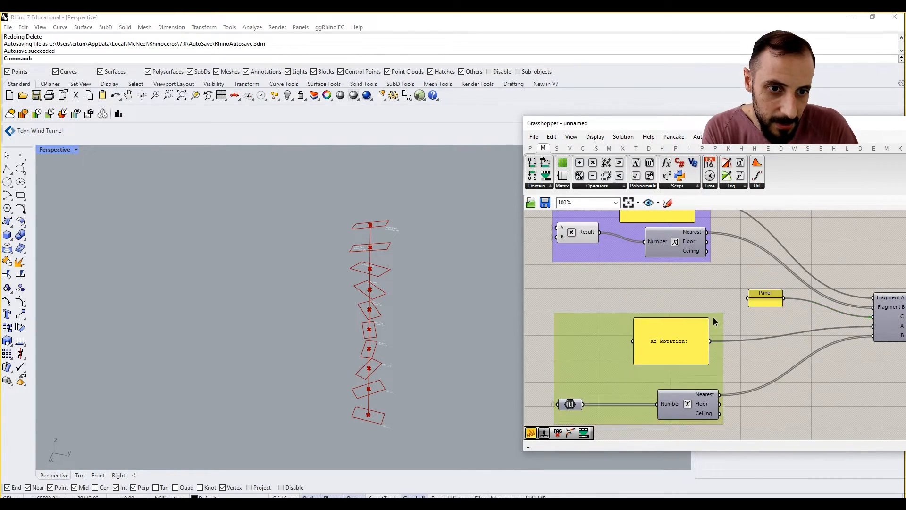
Step: Move both label groups, the line-break panel and the Concatenate component higher on the canvas to free space below
{"action": "scroll", "coordinate": [679, 359], "scroll_direction": "down", "scroll_amount": 4}
{"action": "scroll", "coordinate": [680, 356], "scroll_direction": "down", "scroll_amount": 2}
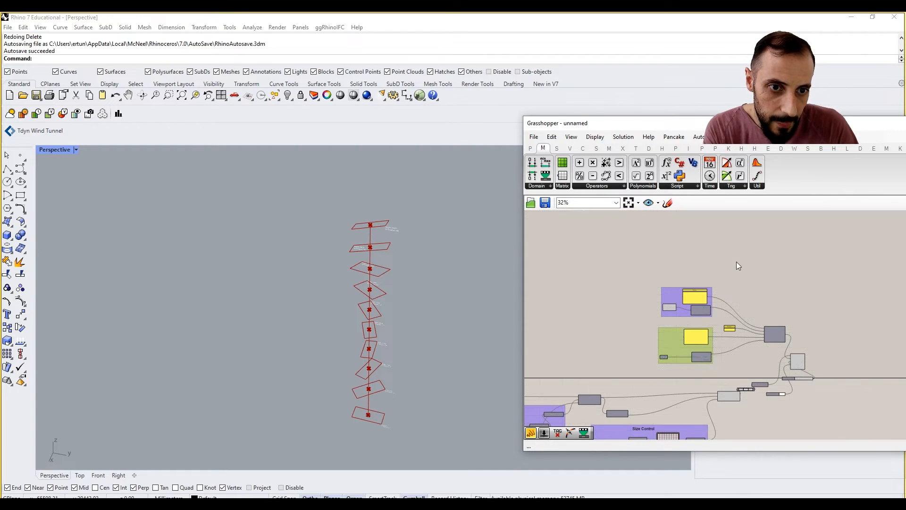
{"action": "left_click_drag", "start_coordinate": [737, 262], "coordinate": [641, 363]}
{"action": "left_click_drag", "start_coordinate": [685, 332], "coordinate": [684, 268]}
{"action": "left_click", "coordinate": [766, 302]}
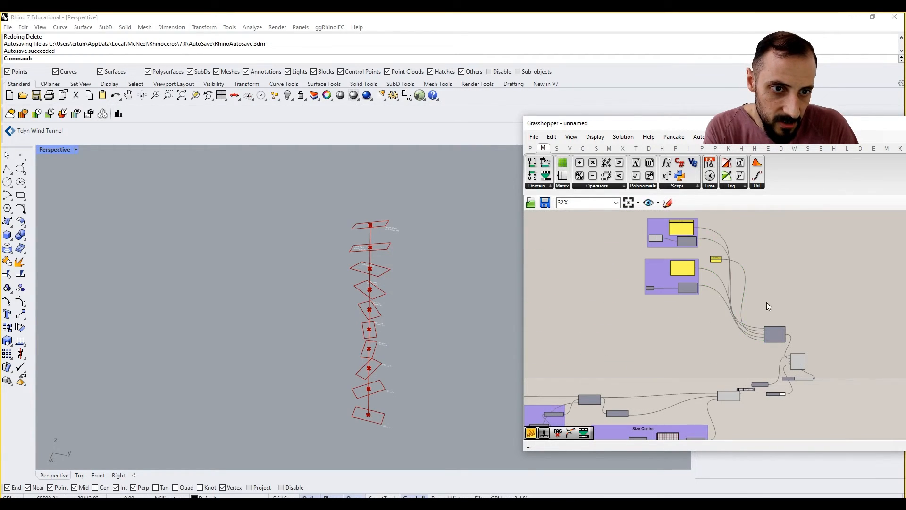
{"action": "left_click_drag", "start_coordinate": [776, 336], "coordinate": [777, 258]}
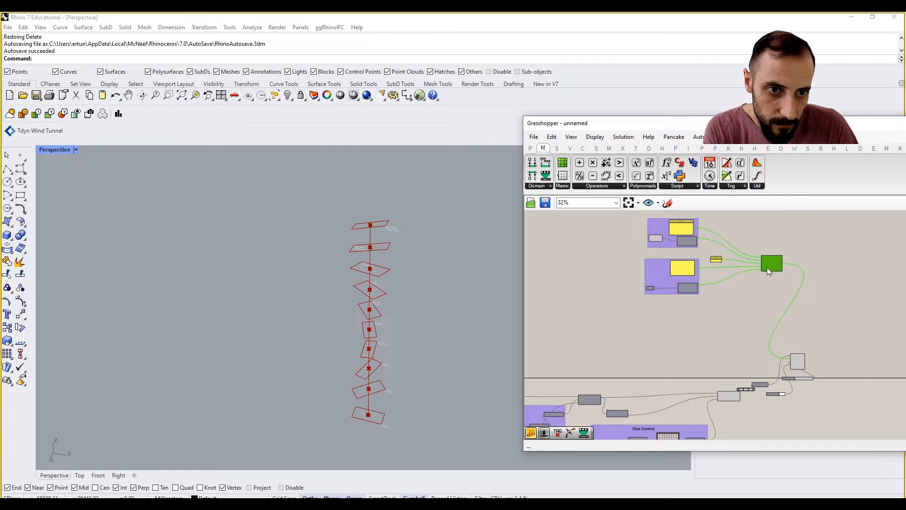
Step: Add an input D below B on the Concatenate component and connect a copy of the line-break panel to it
{"action": "scroll", "coordinate": [766, 270], "scroll_direction": "up", "scroll_amount": 14}
{"action": "left_click", "coordinate": [794, 275]}
{"action": "scroll", "coordinate": [794, 270], "scroll_direction": "down", "scroll_amount": 7}
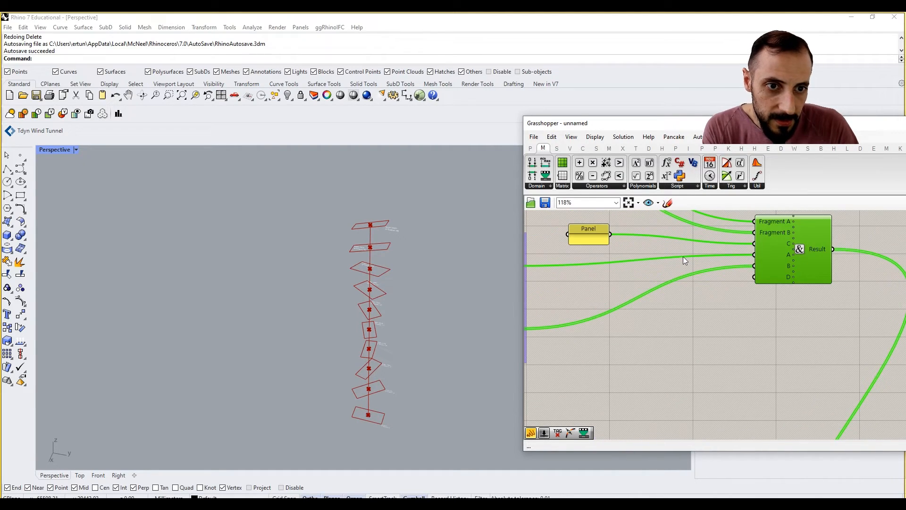
{"action": "left_click", "coordinate": [585, 233]}
{"action": "key", "text": "ctrl+c"}
{"action": "key", "text": "ctrl+v"}
{"action": "left_click_drag", "start_coordinate": [587, 235], "coordinate": [755, 278]}
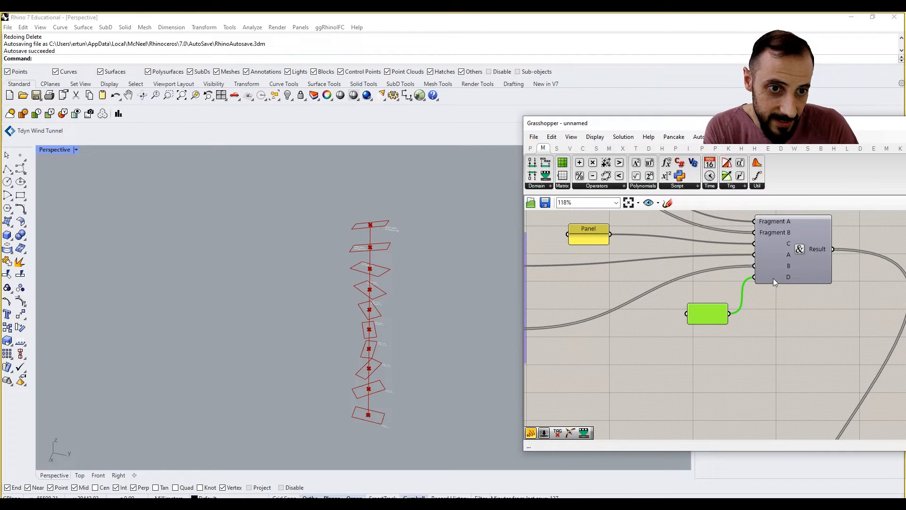
Step: Add two more fragment inputs, E and F, below D on the Concatenate component
{"action": "scroll", "coordinate": [785, 275], "scroll_direction": "up", "scroll_amount": 9}
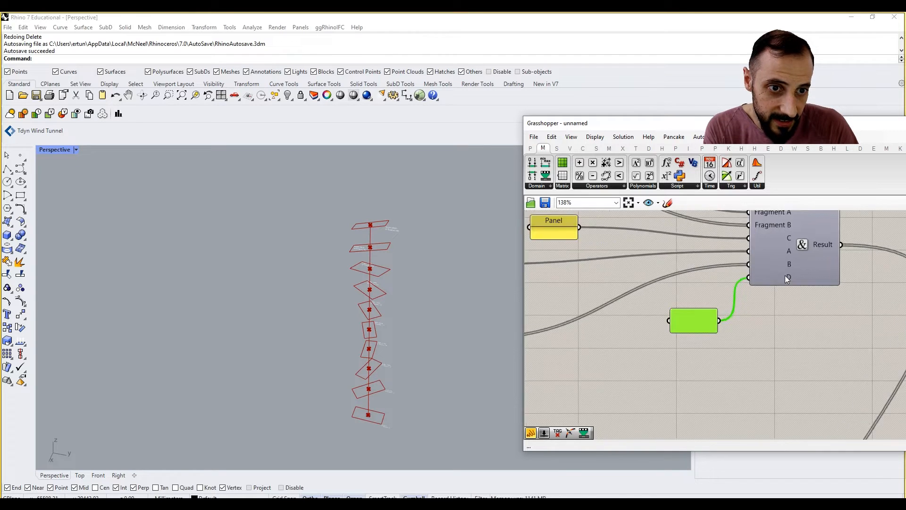
{"action": "left_click", "coordinate": [812, 314]}
{"action": "left_click", "coordinate": [808, 298]}
{"action": "left_click", "coordinate": [809, 311]}
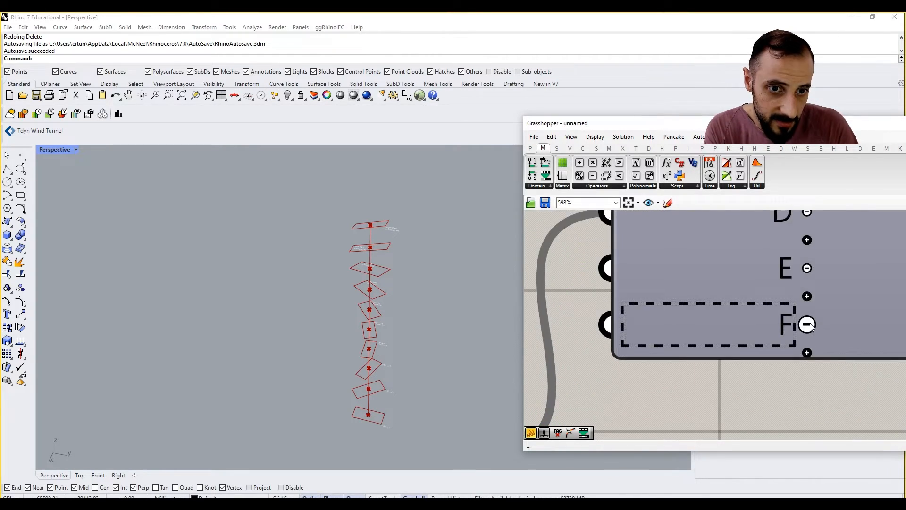
{"action": "scroll", "coordinate": [802, 314], "scroll_direction": "down", "scroll_amount": 9}
Step: Duplicate the grouped XY Rotation panel, Number parameter and Round component and place the copy below the original group
{"action": "scroll", "coordinate": [722, 321], "scroll_direction": "down", "scroll_amount": 6}
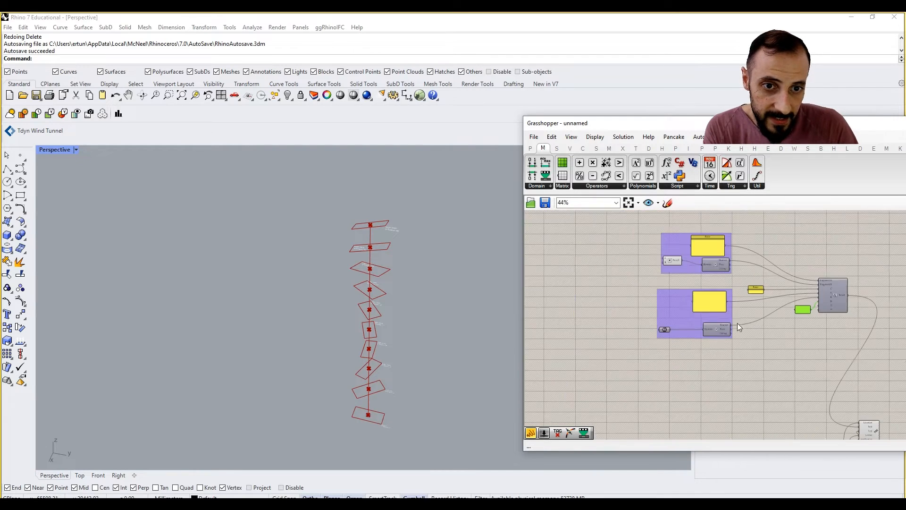
{"action": "scroll", "coordinate": [737, 325], "scroll_direction": "up", "scroll_amount": 3}
{"action": "left_click_drag", "start_coordinate": [744, 366], "coordinate": [629, 257]}
{"action": "key", "text": "ctrl+c"}
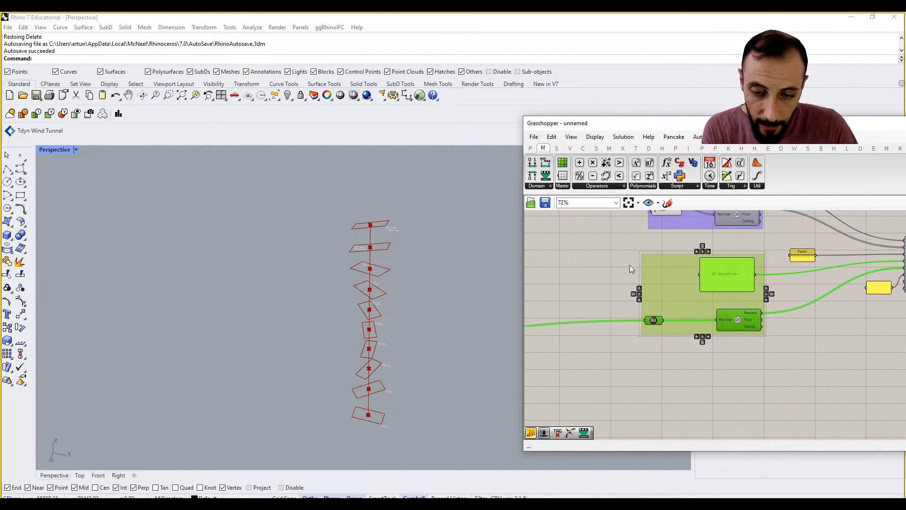
{"action": "key", "text": "ctrl+v"}
{"action": "right_click_drag", "start_coordinate": [674, 301], "coordinate": [630, 258]}
{"action": "left_click_drag", "start_coordinate": [689, 238], "coordinate": [695, 331]}
{"action": "left_click", "coordinate": [642, 357]}
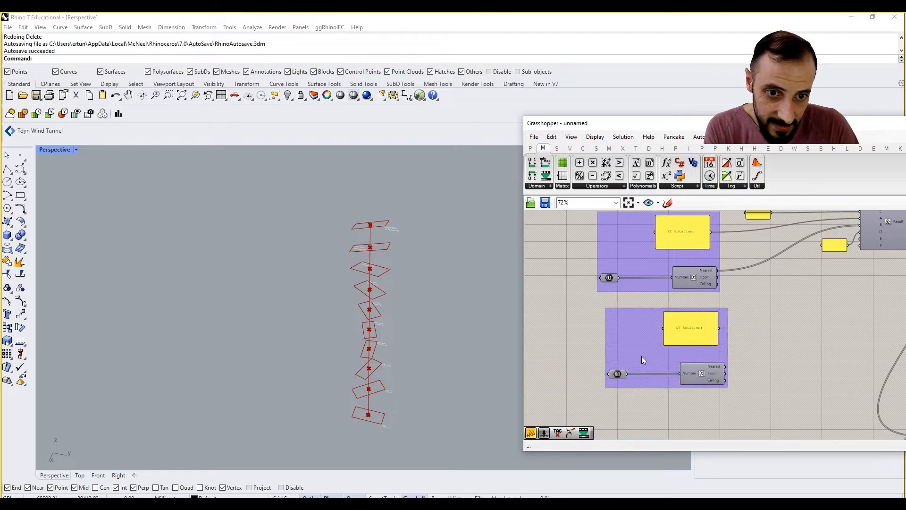
Step: Connect the mapped values of the YZ Rotation Control group to the Number parameter of the duplicated label group
{"action": "scroll", "coordinate": [674, 319], "scroll_direction": "down", "scroll_amount": 12}
{"action": "scroll", "coordinate": [638, 331], "scroll_direction": "up", "scroll_amount": 6}
{"action": "scroll", "coordinate": [643, 338], "scroll_direction": "up", "scroll_amount": 3}
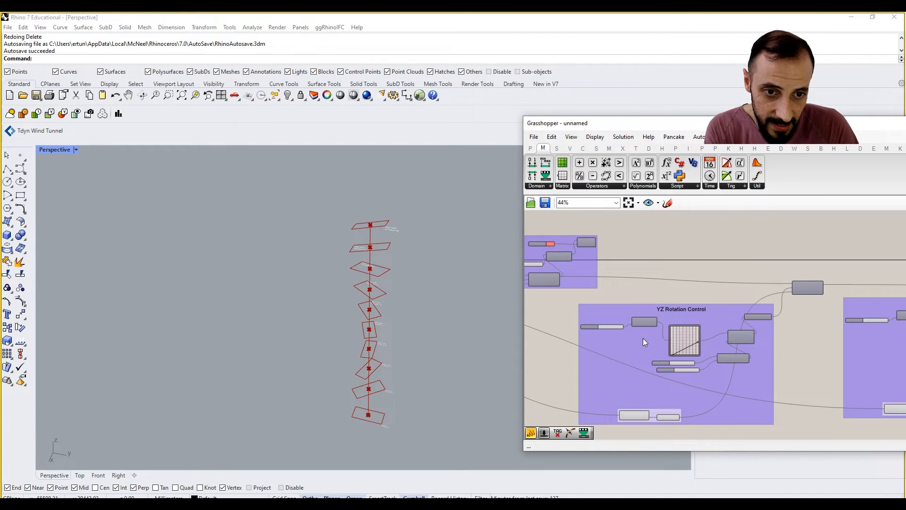
{"action": "scroll", "coordinate": [643, 338], "scroll_direction": "up", "scroll_amount": 4}
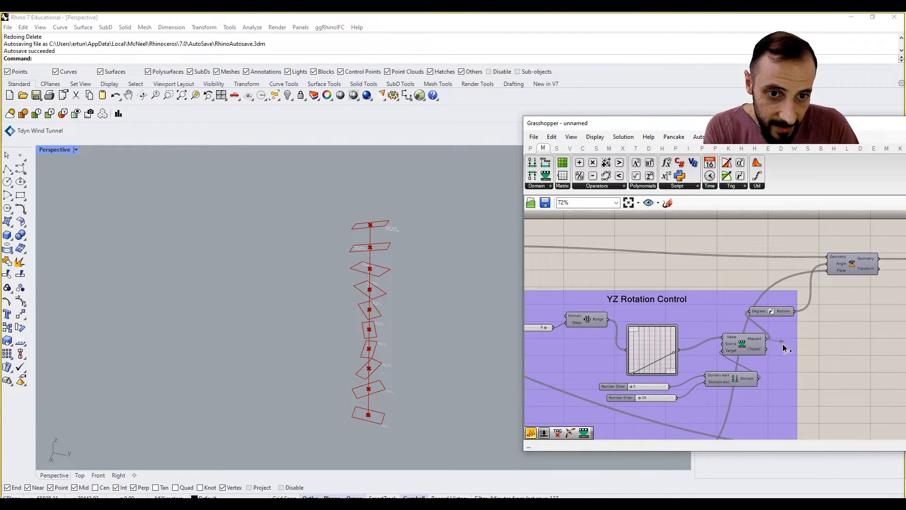
{"action": "scroll", "coordinate": [773, 333], "scroll_direction": "down", "scroll_amount": 8}
{"action": "scroll", "coordinate": [837, 265], "scroll_direction": "up", "scroll_amount": 4}
{"action": "scroll", "coordinate": [838, 268], "scroll_direction": "up", "scroll_amount": 8}
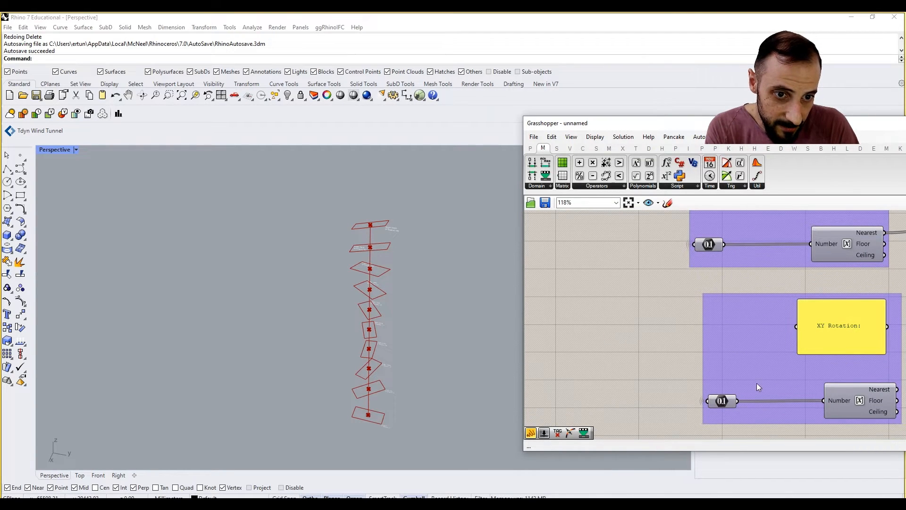
Step: Change the text of the duplicated label group's panel to "YZ Rotation:"
{"action": "scroll", "coordinate": [734, 319], "scroll_direction": "up", "scroll_amount": 3}
{"action": "double_click", "coordinate": [707, 333]}
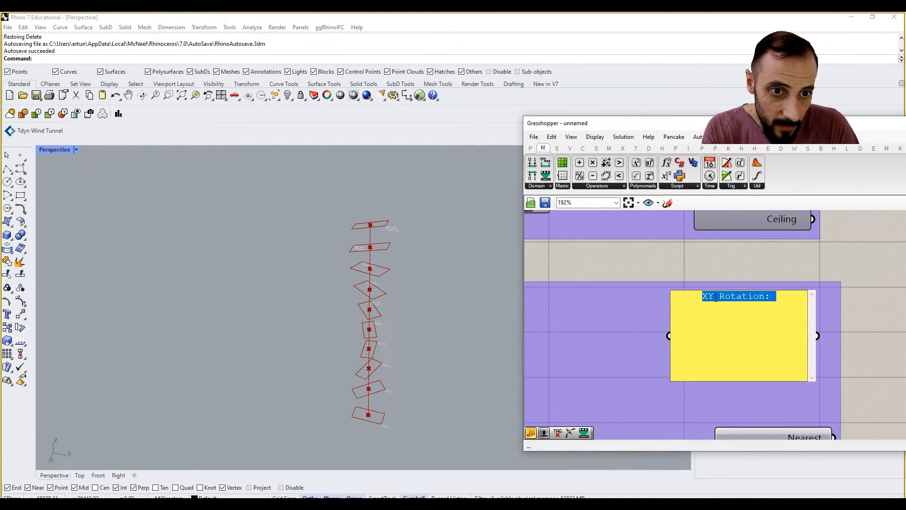
{"action": "left_click_drag", "start_coordinate": [715, 298], "coordinate": [701, 296]}
{"action": "type", "text": "YZ"}
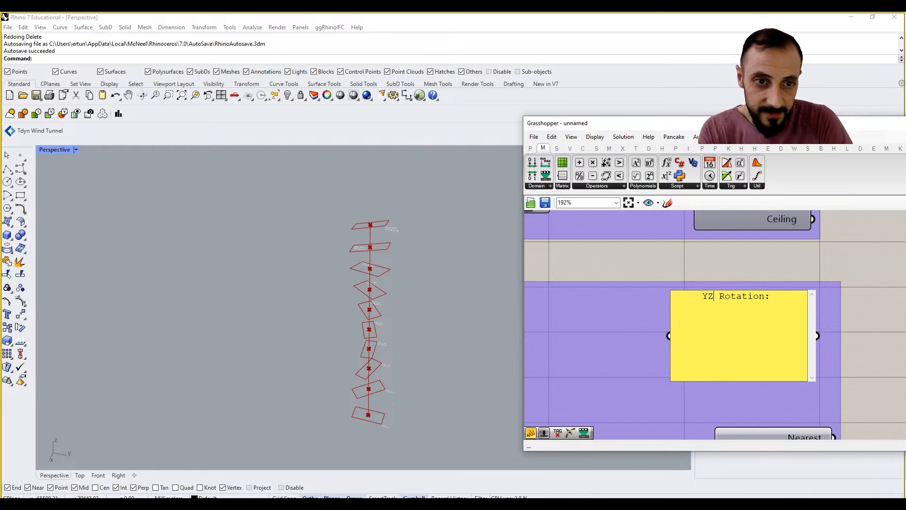
{"action": "left_click", "coordinate": [835, 321]}
{"action": "scroll", "coordinate": [655, 340], "scroll_direction": "down", "scroll_amount": 5}
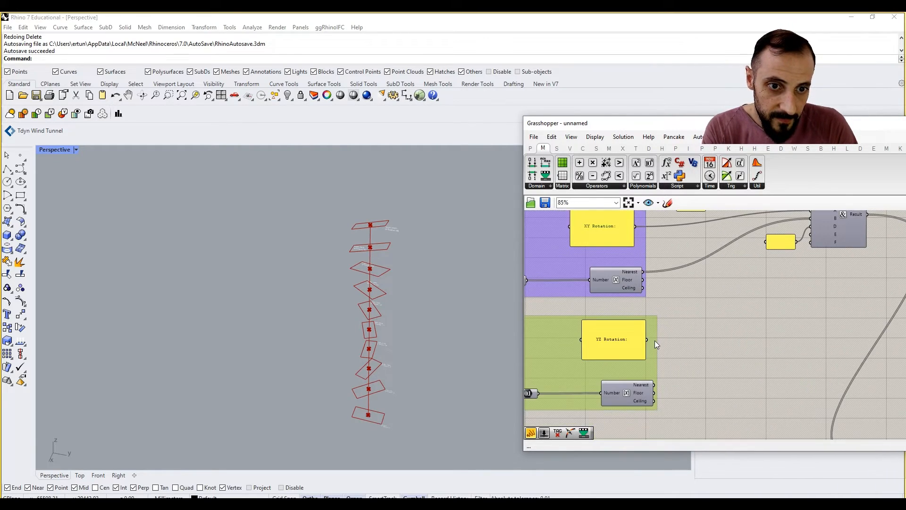
Step: Connect the YZ Rotation panel to input E and its Round component's Nearest output to input F of Concatenate
{"action": "left_click_drag", "start_coordinate": [634, 341], "coordinate": [633, 382]}
{"action": "scroll", "coordinate": [386, 223], "scroll_direction": "up", "scroll_amount": 5}
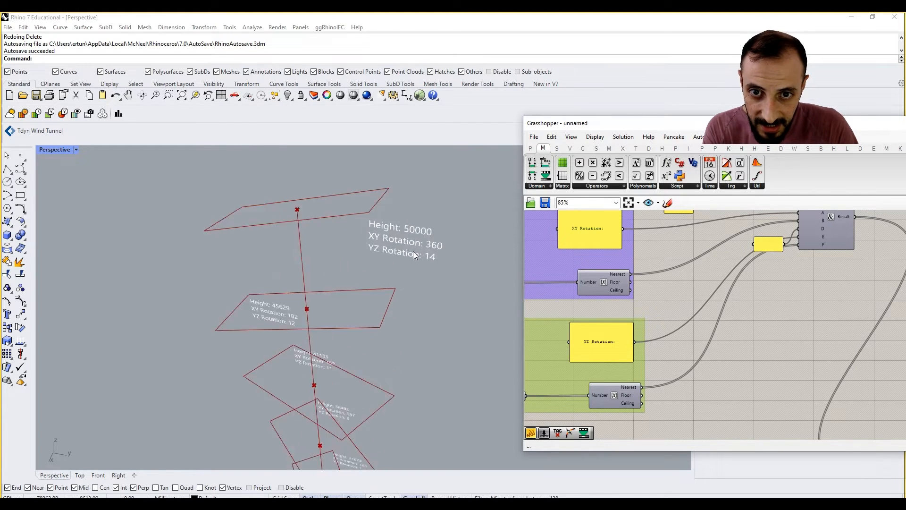
{"action": "scroll", "coordinate": [412, 252], "scroll_direction": "up", "scroll_amount": 1}
{"action": "scroll", "coordinate": [750, 321], "scroll_direction": "down", "scroll_amount": 8}
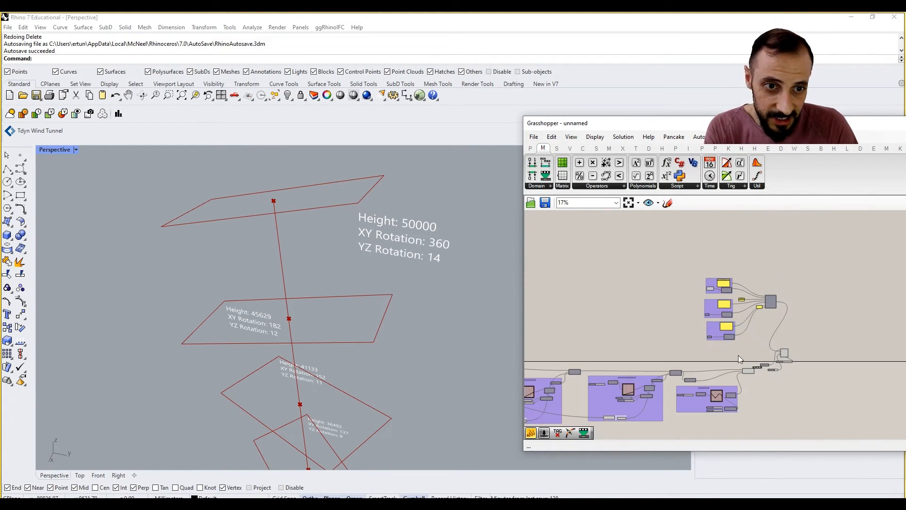
Step: Move the three label groups farther away from the Concatenate component
{"action": "left_click_drag", "start_coordinate": [738, 355], "coordinate": [671, 265]}
{"action": "left_click_drag", "start_coordinate": [724, 303], "coordinate": [786, 291]}
{"action": "left_click", "coordinate": [774, 331]}
Step: Move the line-break panel of input D closer to the Concatenate component and narrow the one feeding input C
{"action": "scroll", "coordinate": [732, 304], "scroll_direction": "up", "scroll_amount": 7}
{"action": "scroll", "coordinate": [810, 310], "scroll_direction": "up", "scroll_amount": 3}
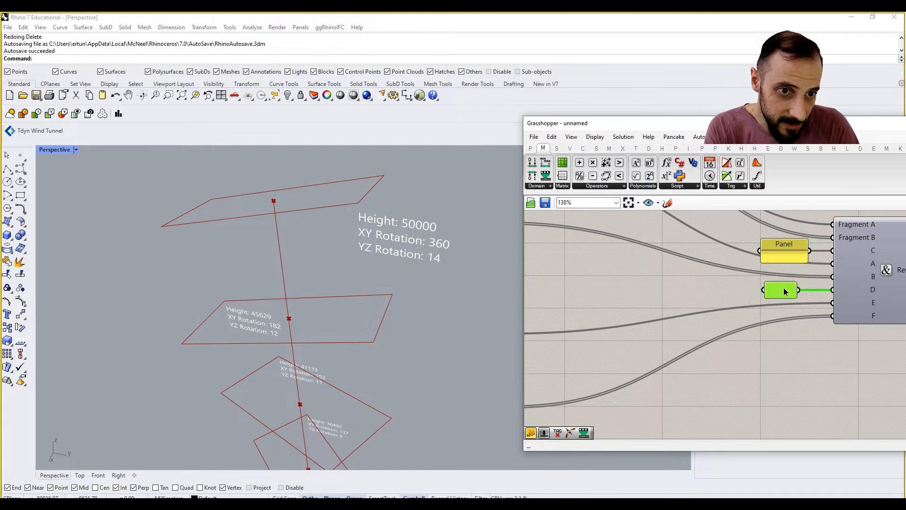
{"action": "left_click", "coordinate": [808, 260]}
{"action": "left_click_drag", "start_coordinate": [808, 259], "coordinate": [798, 260]}
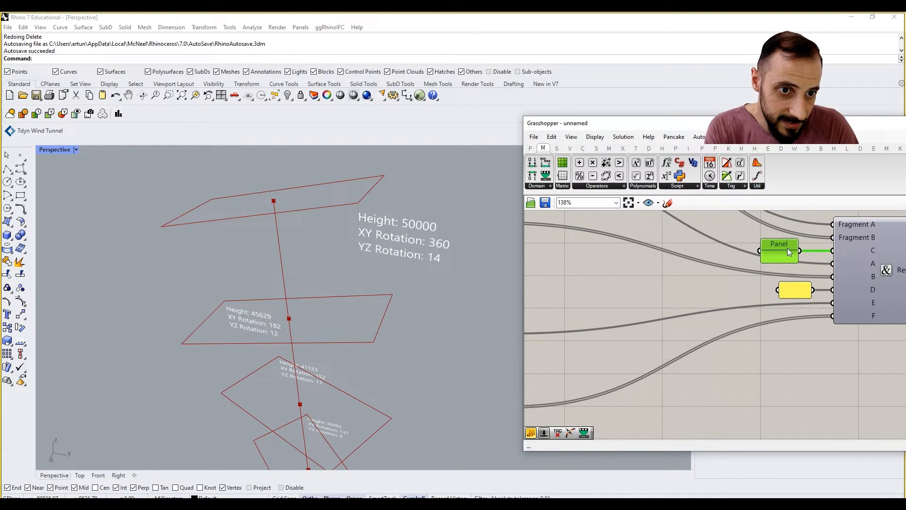
Step: Add an input G below F on the Concatenate component and connect a copy of the line-break panel to it
{"action": "scroll", "coordinate": [839, 320], "scroll_direction": "up", "scroll_amount": 5}
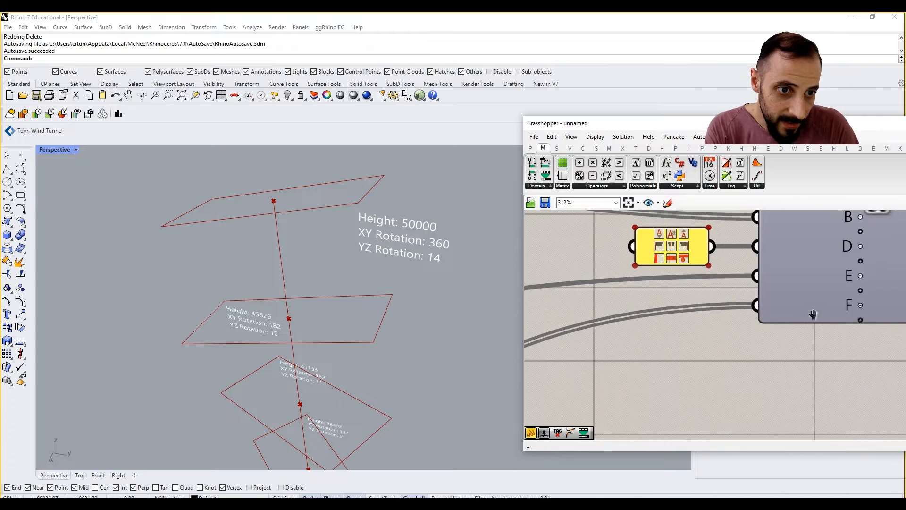
{"action": "left_click", "coordinate": [858, 319]}
{"action": "scroll", "coordinate": [845, 319], "scroll_direction": "down", "scroll_amount": 5}
{"action": "left_click_drag", "start_coordinate": [749, 280], "coordinate": [752, 336]}
{"action": "scroll", "coordinate": [845, 322], "scroll_direction": "up", "scroll_amount": 5}
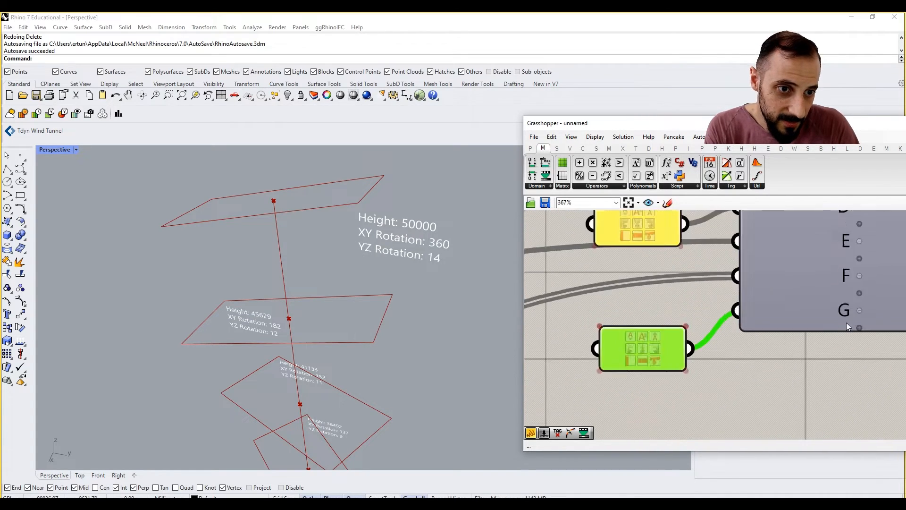
Step: Add two more fragment inputs, H and I, below G on the Concatenate component
{"action": "double_click", "coordinate": [869, 335]}
{"action": "left_click", "coordinate": [868, 352]}
{"action": "left_click", "coordinate": [869, 334]}
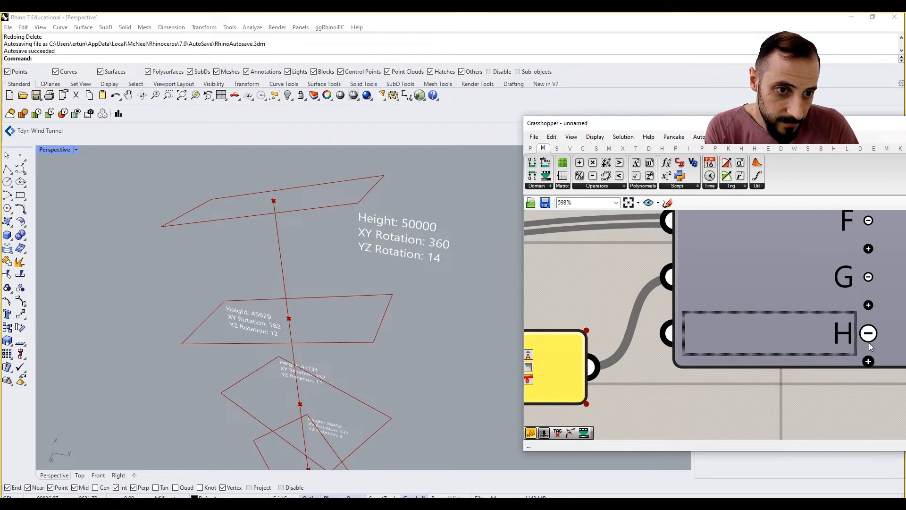
{"action": "left_click", "coordinate": [869, 361]}
{"action": "scroll", "coordinate": [781, 348], "scroll_direction": "down", "scroll_amount": 3}
{"action": "scroll", "coordinate": [780, 348], "scroll_direction": "down", "scroll_amount": 6}
Step: Arrange the three line-break panels in a column beside the Concatenate inputs
{"action": "left_click_drag", "start_coordinate": [704, 352], "coordinate": [692, 322]}
{"action": "scroll", "coordinate": [732, 332], "scroll_direction": "up", "scroll_amount": 3}
{"action": "left_click", "coordinate": [713, 303]}
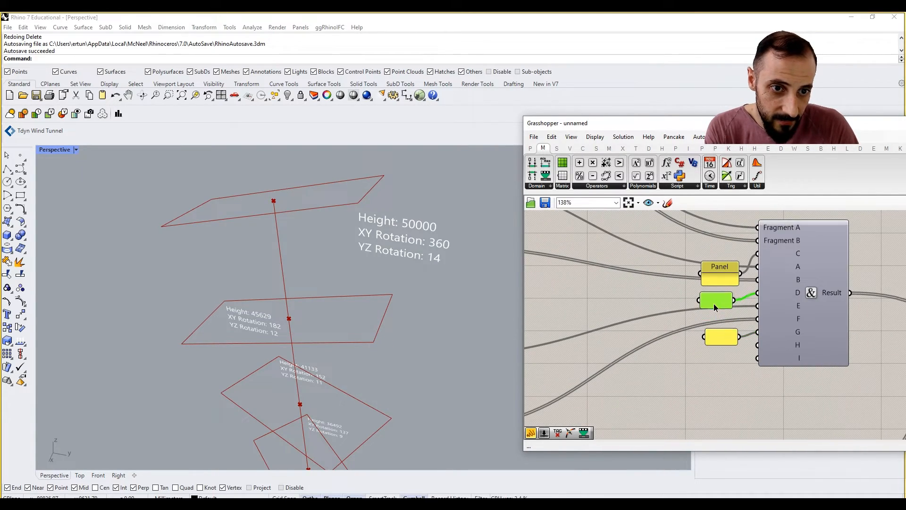
{"action": "left_click", "coordinate": [715, 257]}
Step: Duplicate the YZ Rotation label group below the original and change the copy's panel text to "XZ Rotation:"
{"action": "scroll", "coordinate": [764, 310], "scroll_direction": "down", "scroll_amount": 5}
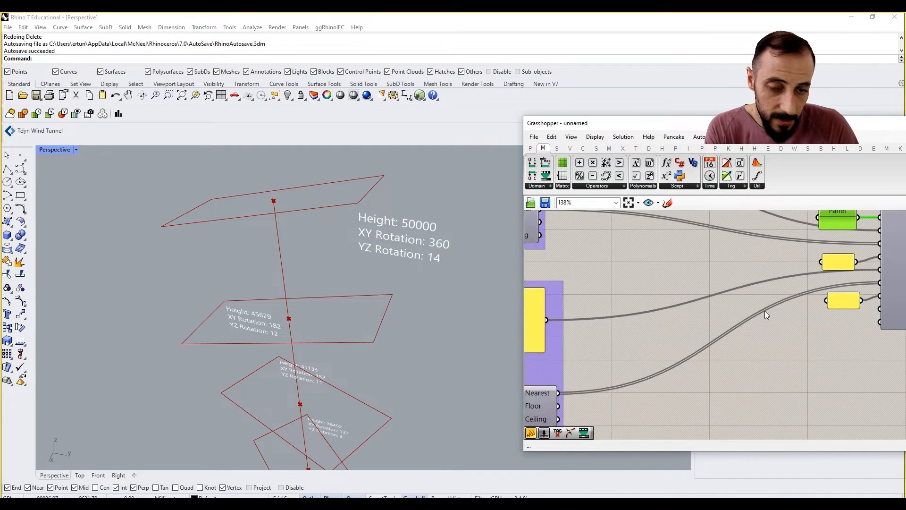
{"action": "left_click_drag", "start_coordinate": [612, 363], "coordinate": [691, 362]}
{"action": "scroll", "coordinate": [664, 371], "scroll_direction": "up", "scroll_amount": 3}
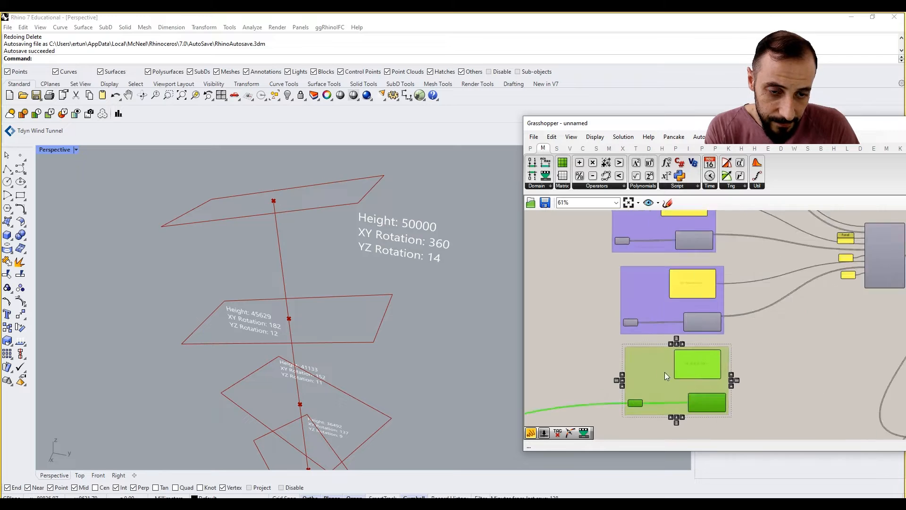
{"action": "double_click", "coordinate": [806, 323]}
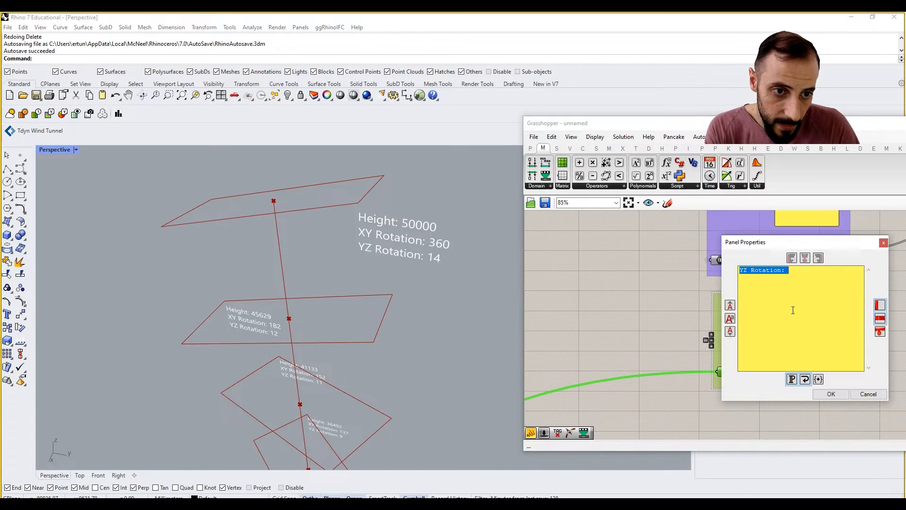
{"action": "left_click", "coordinate": [744, 270]}
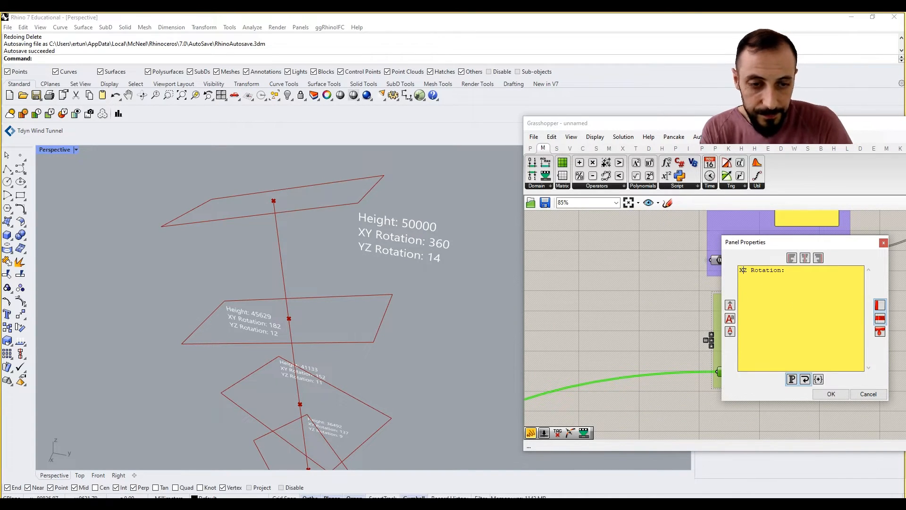
{"action": "left_click", "coordinate": [831, 393]}
Step: Retitle the second YZ Rotation Control group's scribble as "XZ Rotation Control"
{"action": "scroll", "coordinate": [647, 270], "scroll_direction": "down", "scroll_amount": 2}
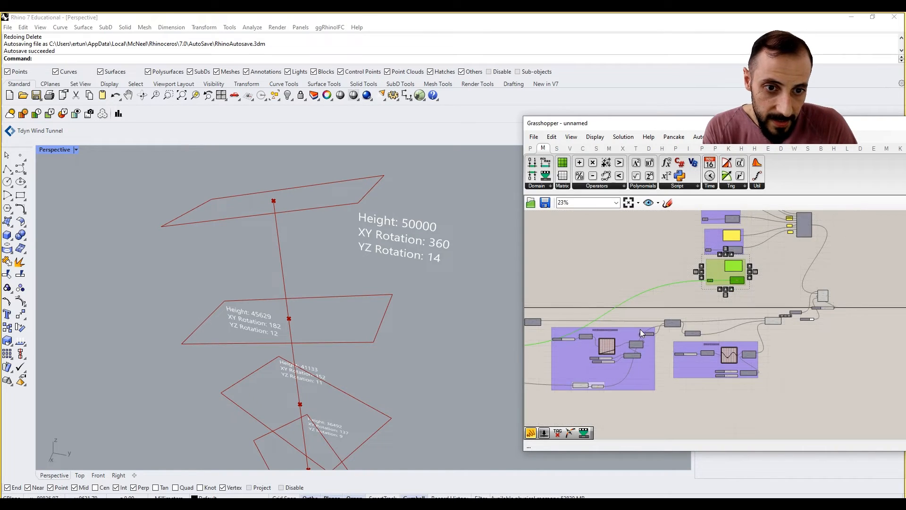
{"action": "scroll", "coordinate": [618, 341], "scroll_direction": "down", "scroll_amount": 5}
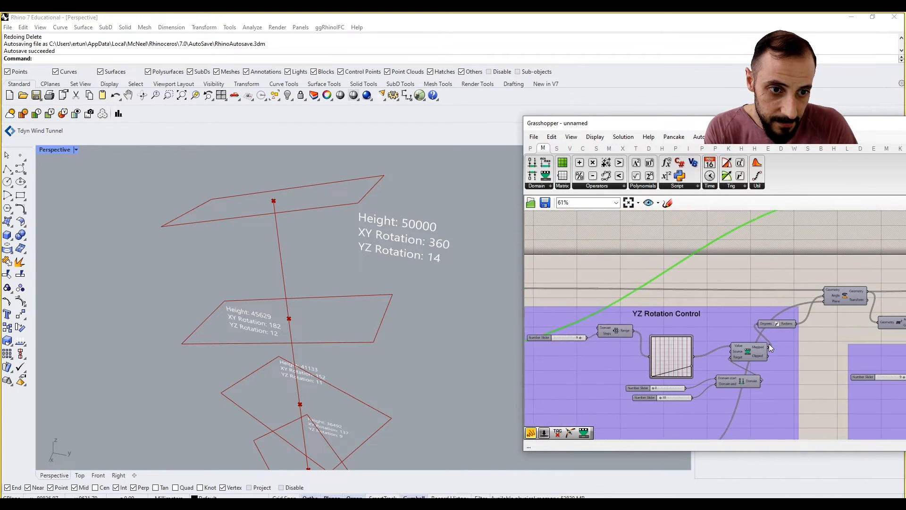
{"action": "scroll", "coordinate": [596, 346], "scroll_direction": "up", "scroll_amount": 3}
{"action": "scroll", "coordinate": [586, 350], "scroll_direction": "down", "scroll_amount": 2}
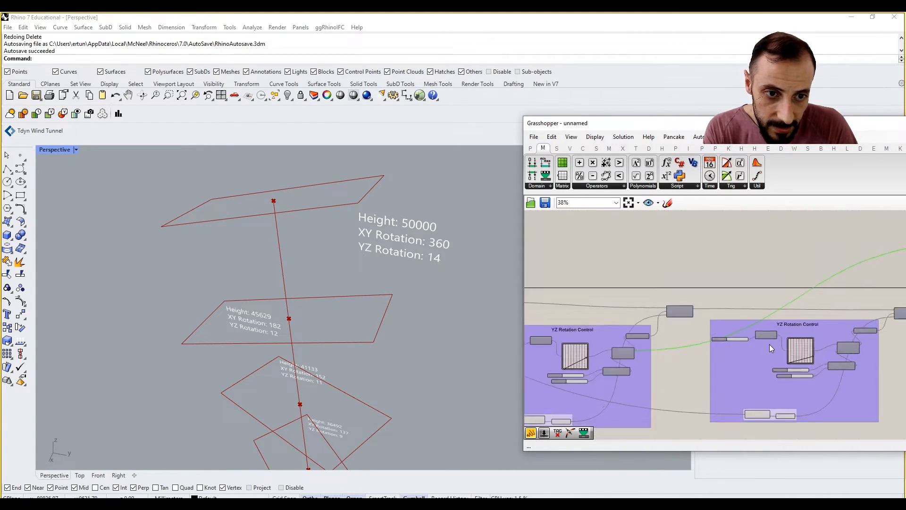
{"action": "scroll", "coordinate": [777, 331], "scroll_direction": "up", "scroll_amount": 2}
{"action": "double_click", "coordinate": [779, 312]}
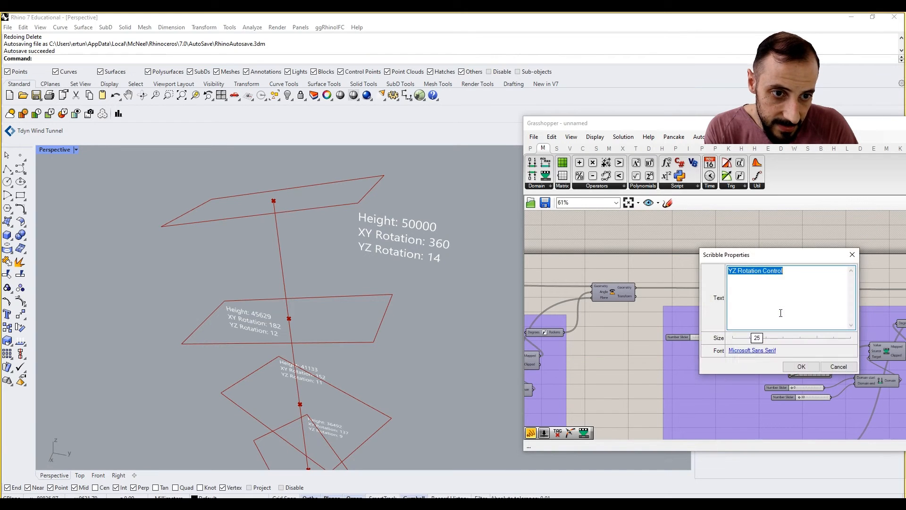
{"action": "left_click", "coordinate": [732, 271]}
{"action": "key", "text": "BackSpace"}
{"action": "type", "text": "X"}
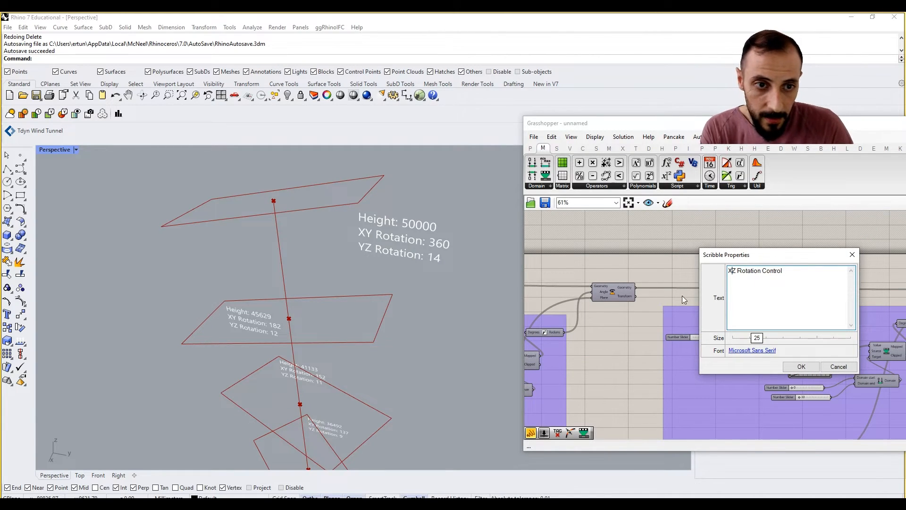
{"action": "left_click", "coordinate": [801, 366]}
Step: Connect the mapped values of the XZ Rotation Control group to the Number parameter of the XZ Rotation label group
{"action": "right_click_drag", "start_coordinate": [795, 339], "coordinate": [760, 298]}
{"action": "scroll", "coordinate": [729, 324], "scroll_direction": "down", "scroll_amount": 5}
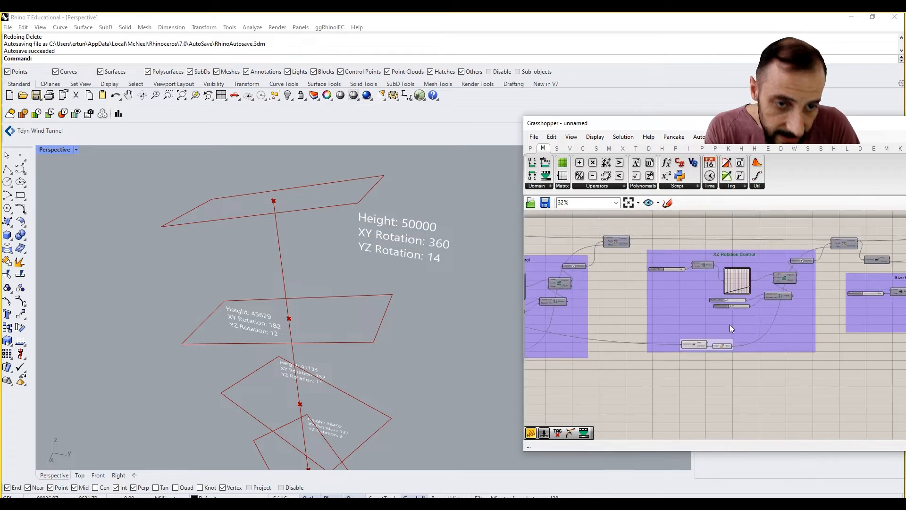
{"action": "scroll", "coordinate": [782, 273], "scroll_direction": "up", "scroll_amount": 5}
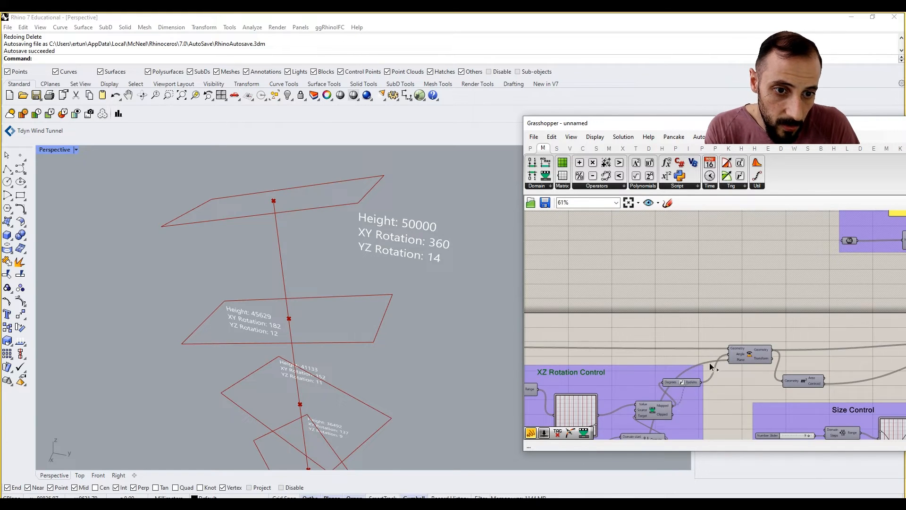
{"action": "scroll", "coordinate": [710, 366], "scroll_direction": "down", "scroll_amount": 3}
{"action": "right_click_drag", "start_coordinate": [835, 252], "coordinate": [716, 282]}
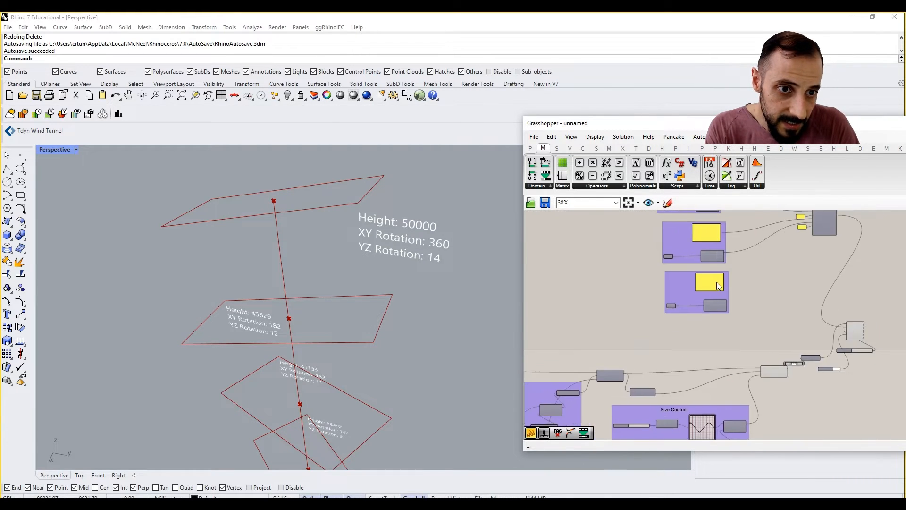
{"action": "scroll", "coordinate": [717, 282], "scroll_direction": "up", "scroll_amount": 4}
Step: Connect the XZ Rotation panel to input H and its Round component's Nearest output to input I of Concatenate
{"action": "scroll", "coordinate": [813, 236], "scroll_direction": "down", "scroll_amount": 2}
{"action": "left_click_drag", "start_coordinate": [747, 282], "coordinate": [843, 243]}
{"action": "scroll", "coordinate": [829, 227], "scroll_direction": "up", "scroll_amount": 2}
{"action": "right_click_drag", "start_coordinate": [631, 409], "coordinate": [633, 368]}
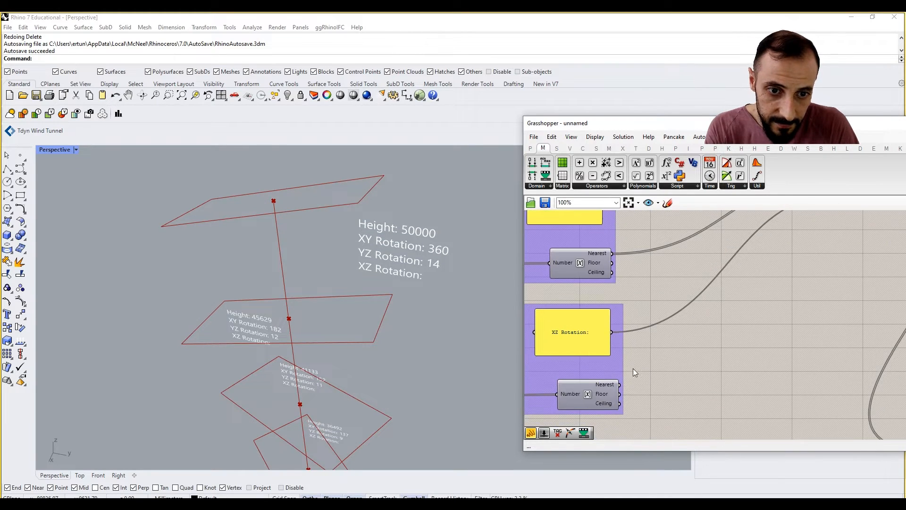
{"action": "scroll", "coordinate": [761, 283], "scroll_direction": "down", "scroll_amount": 2}
{"action": "left_click_drag", "start_coordinate": [636, 381], "coordinate": [751, 286]}
{"action": "scroll", "coordinate": [755, 289], "scroll_direction": "up", "scroll_amount": 2}
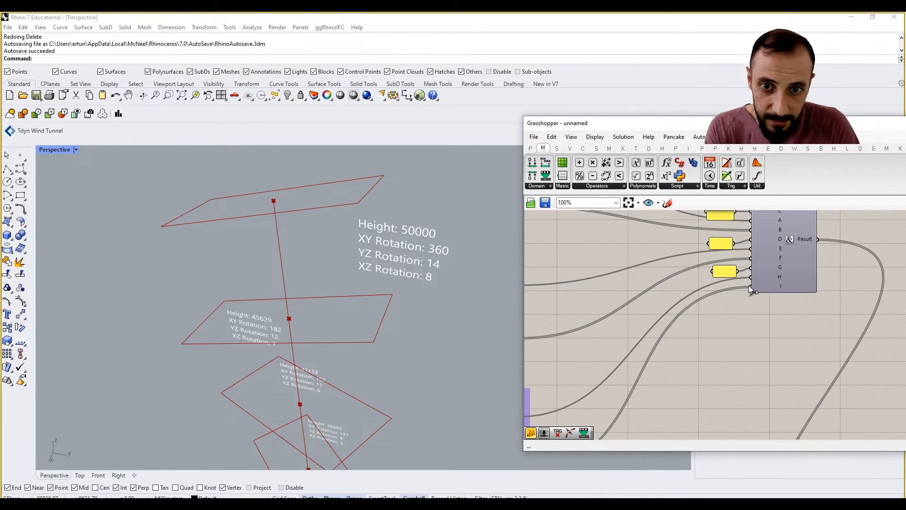
Step: Raise the end of the line slightly in the XZ Rotation Control group's graph mapper
{"action": "scroll", "coordinate": [570, 327], "scroll_direction": "down", "scroll_amount": 3}
{"action": "right_click_drag", "start_coordinate": [569, 327], "coordinate": [608, 310]}
{"action": "scroll", "coordinate": [608, 310], "scroll_direction": "up", "scroll_amount": 3}
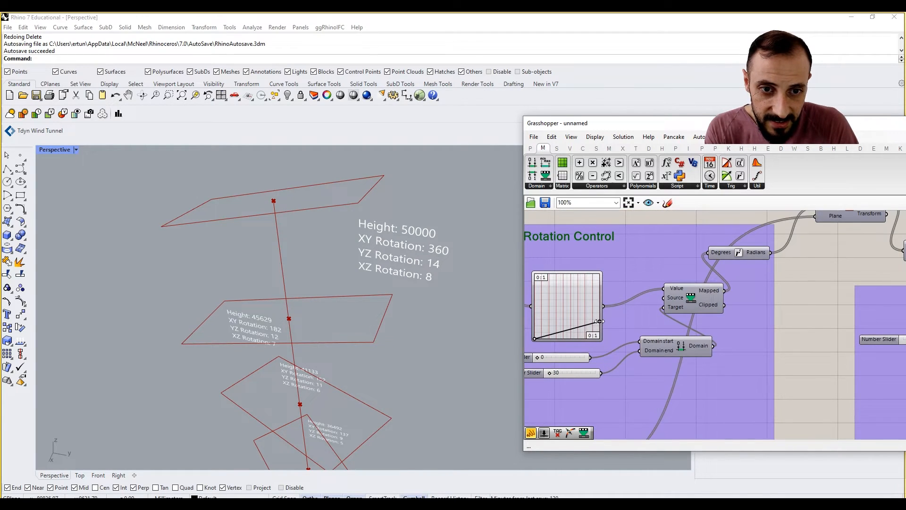
{"action": "left_click_drag", "start_coordinate": [599, 321], "coordinate": [599, 318]}
Step: Add an input J below I on the Concatenate component and connect a copy of the line-break panel to it
{"action": "scroll", "coordinate": [636, 324], "scroll_direction": "down", "scroll_amount": 5}
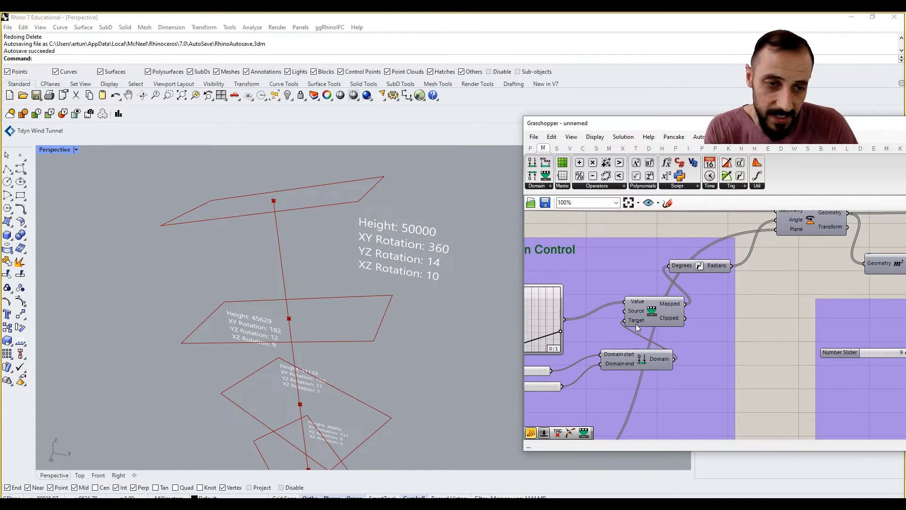
{"action": "right_click_drag", "start_coordinate": [636, 323], "coordinate": [627, 327]}
{"action": "scroll", "coordinate": [684, 333], "scroll_direction": "up", "scroll_amount": 6}
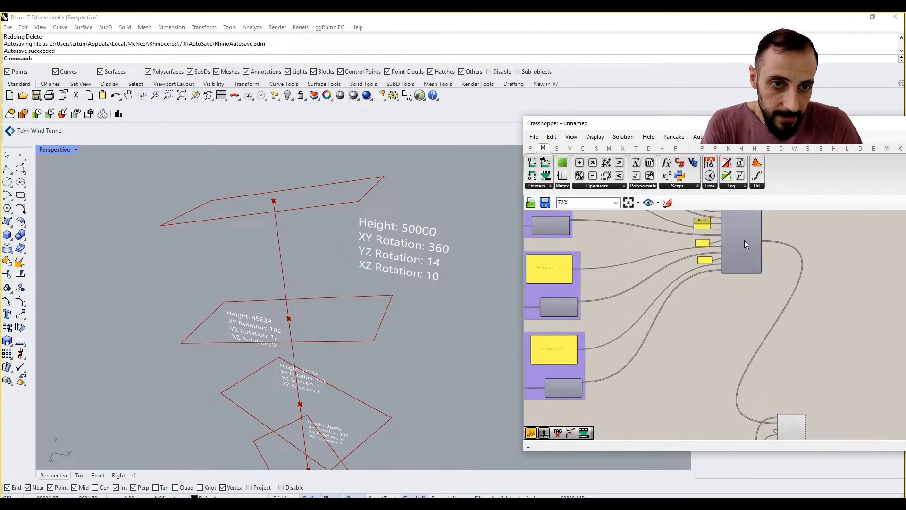
{"action": "left_click_drag", "start_coordinate": [695, 265], "coordinate": [701, 274], "text": "alt"}
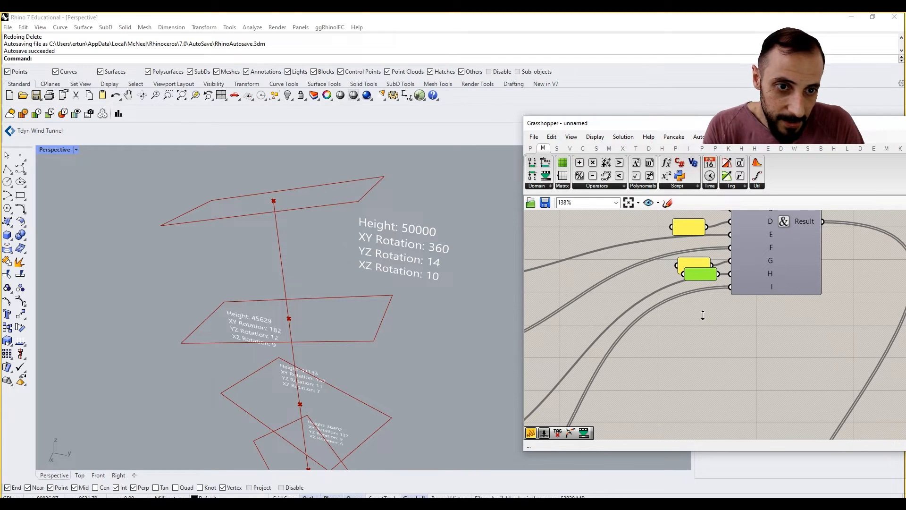
{"action": "scroll", "coordinate": [720, 300], "scroll_direction": "up", "scroll_amount": 3}
{"action": "left_click", "coordinate": [773, 289]}
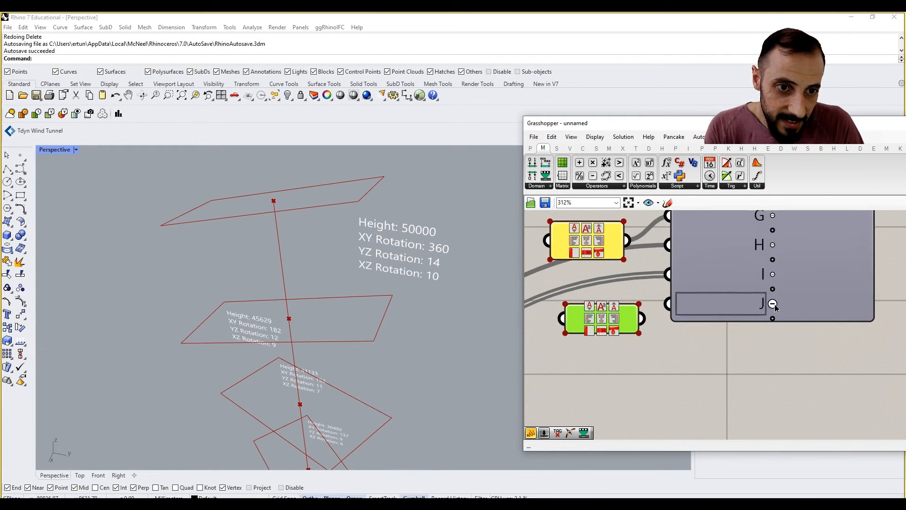
{"action": "left_click", "coordinate": [659, 370]}
{"action": "scroll", "coordinate": [663, 320], "scroll_direction": "down", "scroll_amount": 1}
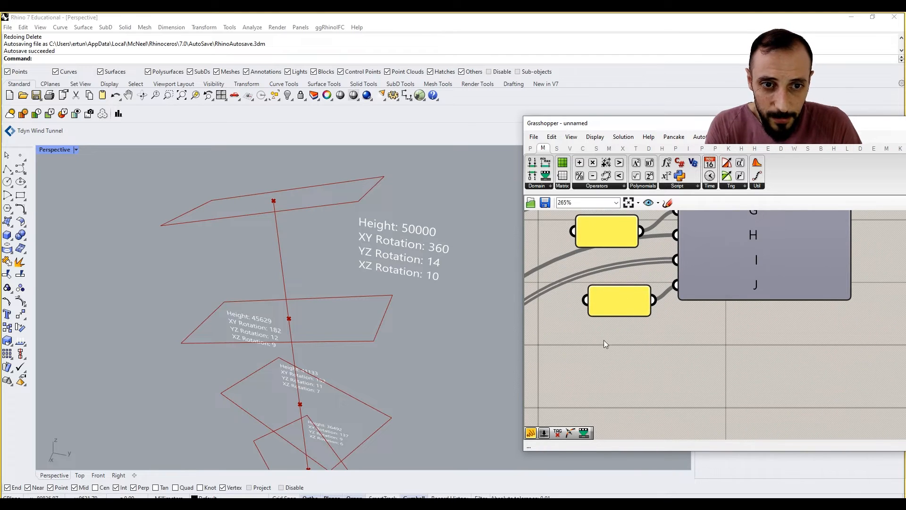
{"action": "scroll", "coordinate": [604, 339], "scroll_direction": "down", "scroll_amount": 8}
{"action": "scroll", "coordinate": [689, 361], "scroll_direction": "up", "scroll_amount": 2}
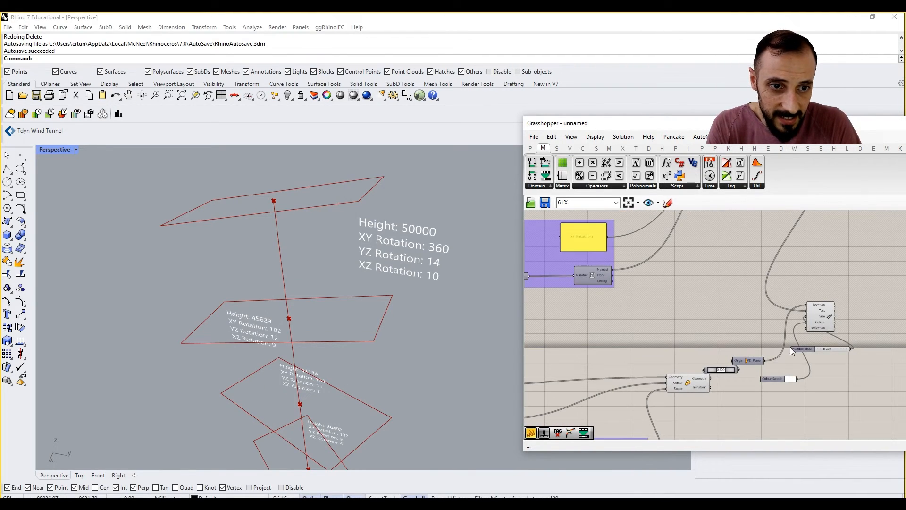
Step: Shift the plane, its number component and the colour swatch away from the Scale component, closer to the text tag
{"action": "mouse_move", "coordinate": [771, 382]}
{"action": "left_mouse_down"}
{"action": "mouse_move", "coordinate": [727, 353]}
{"action": "mouse_move", "coordinate": [763, 373]}
{"action": "left_mouse_up"}
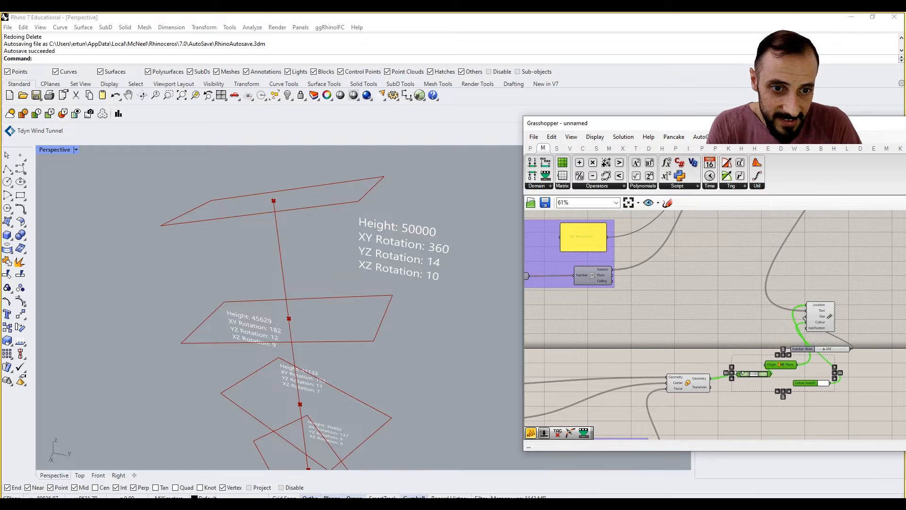
{"action": "left_click_drag", "start_coordinate": [687, 386], "coordinate": [681, 386]}
{"action": "right_click_drag", "start_coordinate": [690, 304], "coordinate": [692, 350]}
{"action": "double_click", "coordinate": [692, 350]}
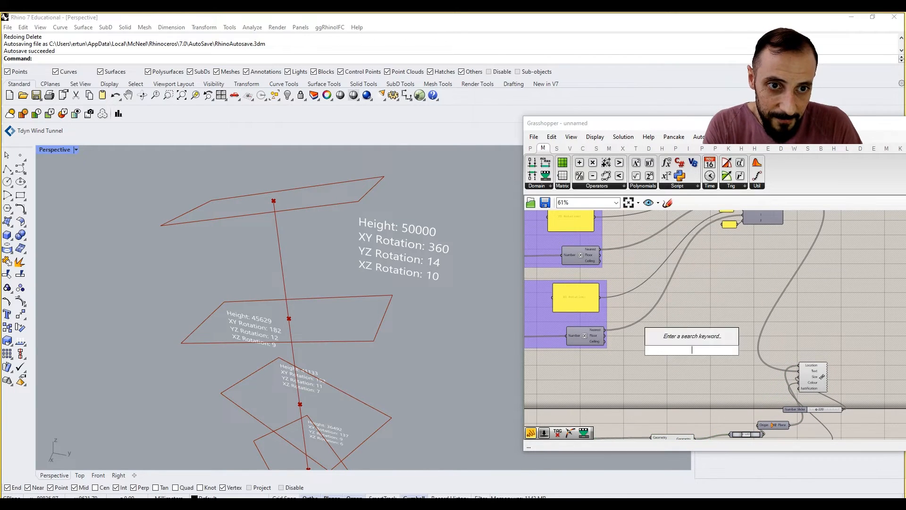
{"action": "type", "text": "are"}
{"action": "left_click", "coordinate": [678, 327]}
{"action": "right_click_drag", "start_coordinate": [685, 391], "coordinate": [764, 313]}
{"action": "left_click_drag", "start_coordinate": [692, 333], "coordinate": [667, 324]}
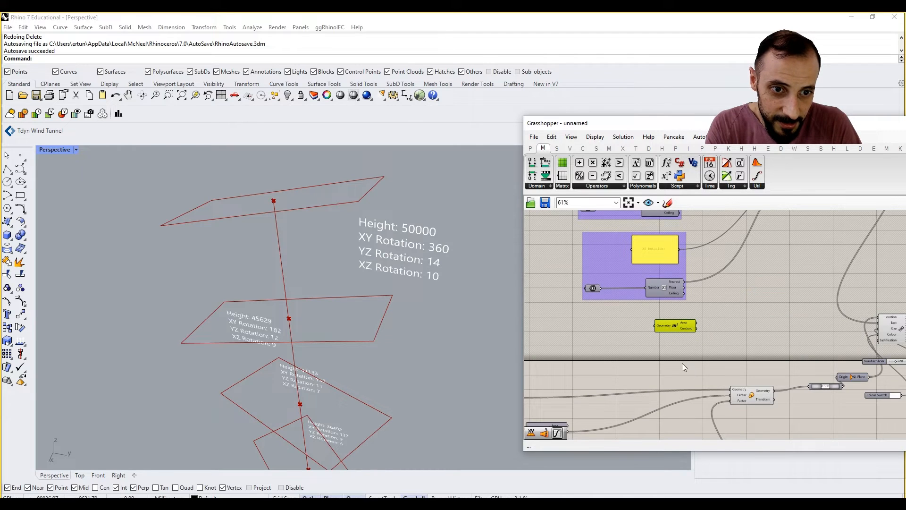
{"action": "key", "text": "Delete"}
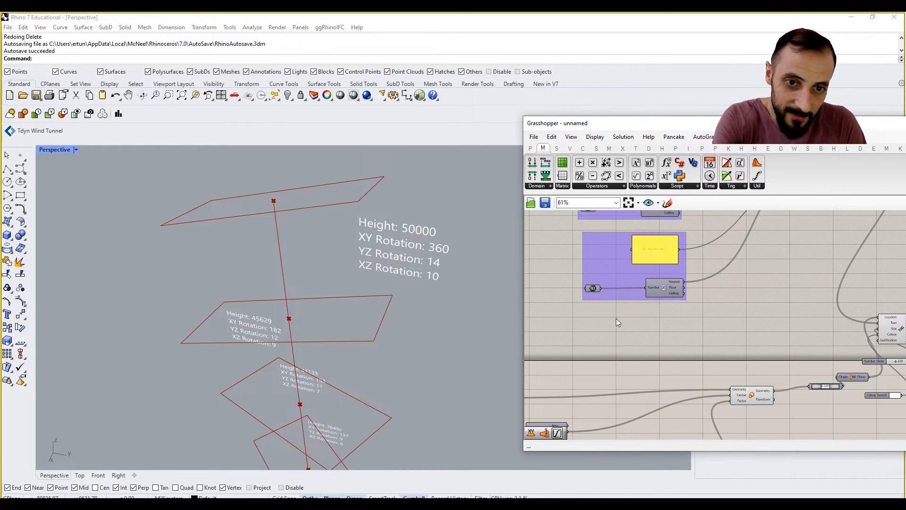
Step: Duplicate the XZ Rotation label group and place the copy directly below the original
{"action": "left_click_drag", "start_coordinate": [568, 321], "coordinate": [710, 230]}
{"action": "key", "text": "ctrl+c"}
{"action": "key", "text": "ctrl+v"}
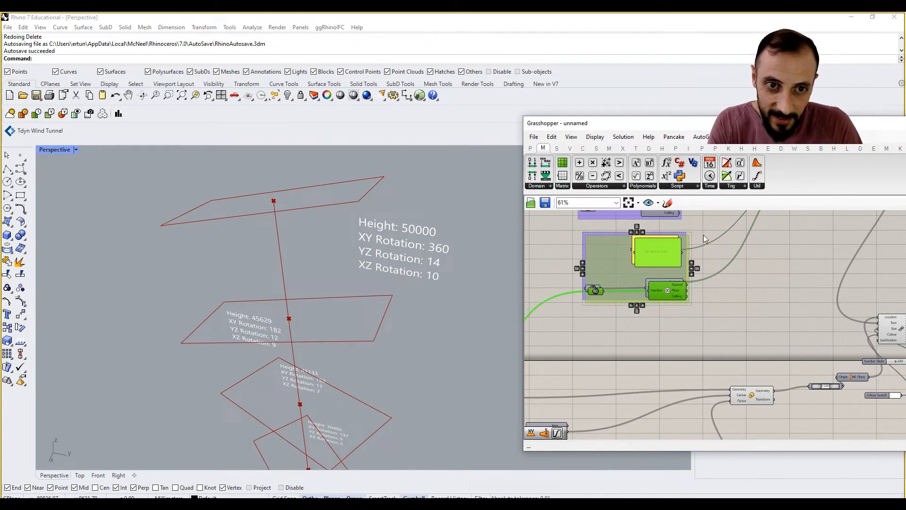
{"action": "left_click_drag", "start_coordinate": [664, 262], "coordinate": [679, 333]}
{"action": "left_click", "coordinate": [757, 353]}
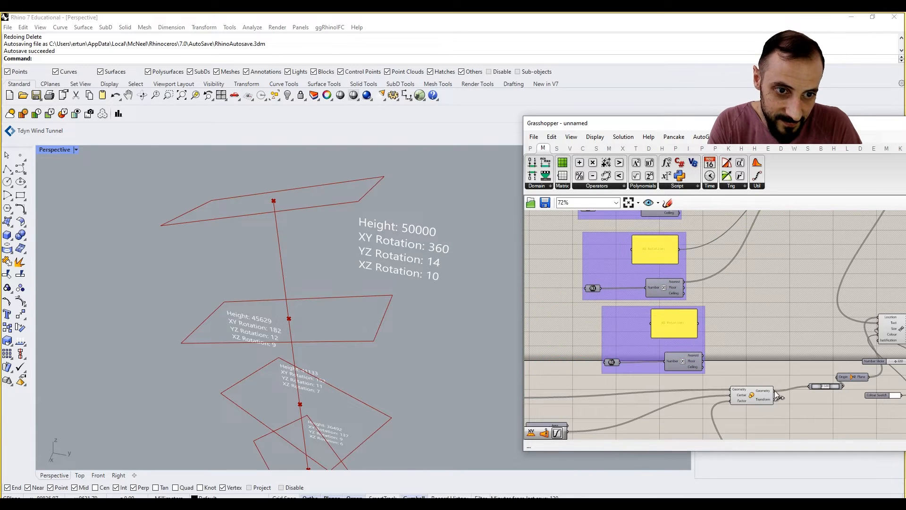
Step: Add an Area component and place it at the start of the duplicated label group
{"action": "scroll", "coordinate": [774, 390], "scroll_direction": "up", "scroll_amount": 2}
{"action": "left_click_drag", "start_coordinate": [774, 389], "coordinate": [543, 355]}
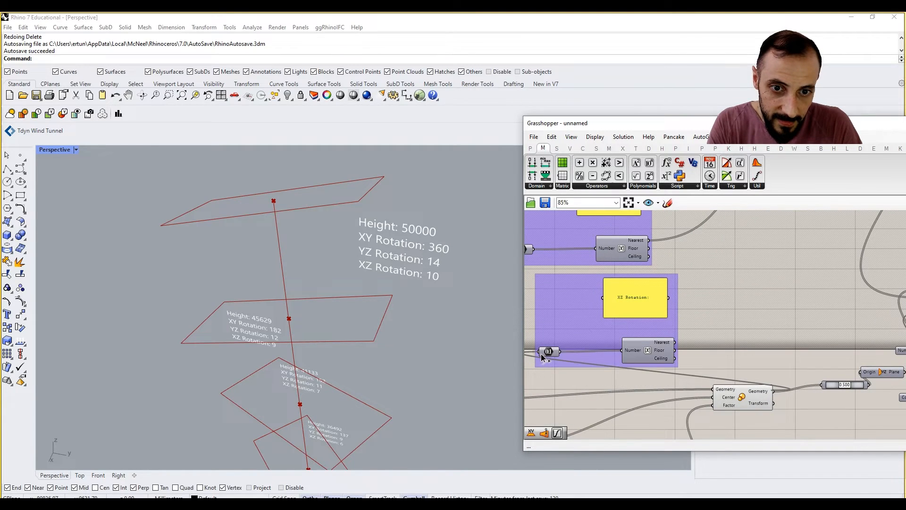
{"action": "double_click", "coordinate": [772, 354]}
{"action": "type", "text": "a"}
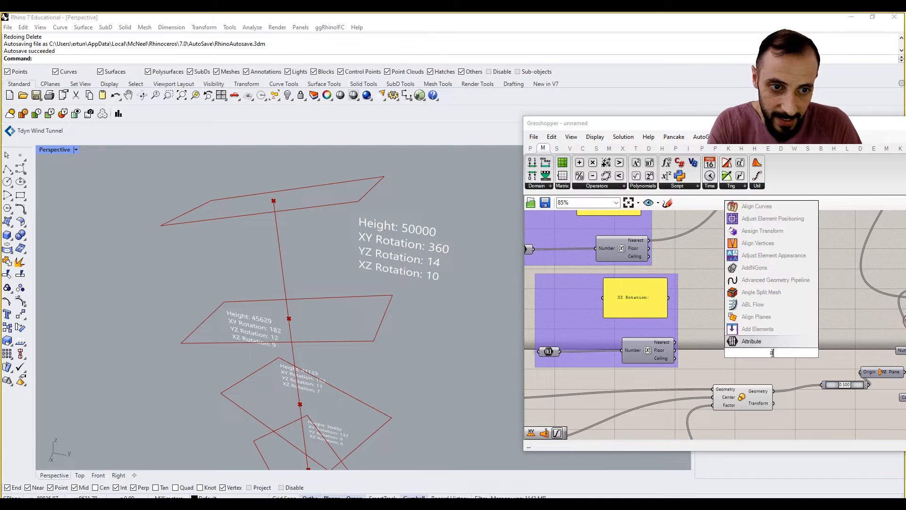
{"action": "type", "text": "rea"}
{"action": "left_click", "coordinate": [752, 333]}
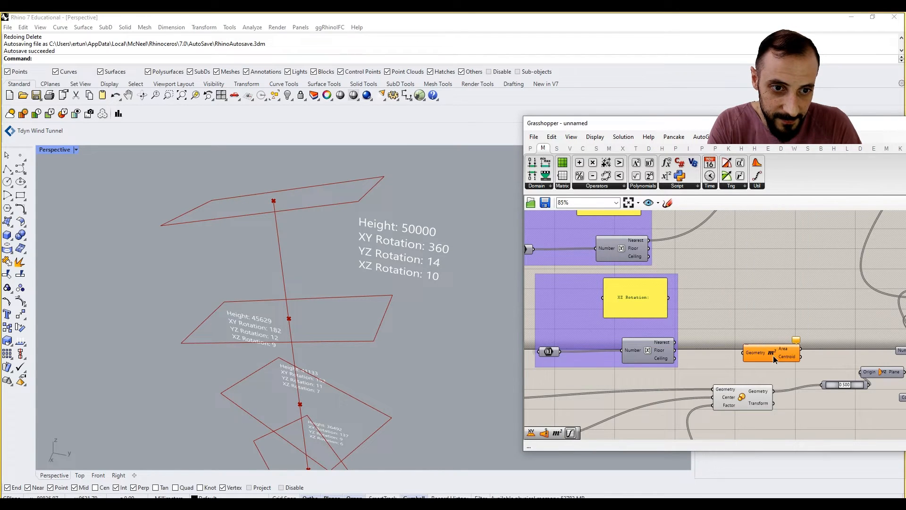
{"action": "left_click_drag", "start_coordinate": [773, 356], "coordinate": [528, 335]}
Step: Add the Area component to the duplicated label group and position it ahead of the Number parameter
{"action": "right_click_drag", "start_coordinate": [580, 324], "coordinate": [709, 329]}
{"action": "right_click", "coordinate": [711, 329]}
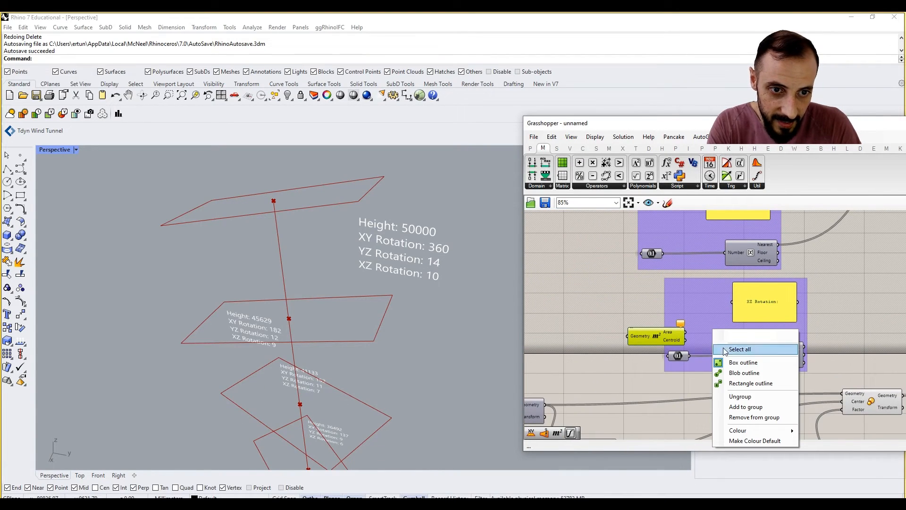
{"action": "left_click", "coordinate": [750, 406]}
{"action": "left_click_drag", "start_coordinate": [651, 339], "coordinate": [620, 330]}
Step: Connect the Scale component's Geometry output to the Geometry input of the Area component
{"action": "right_click_drag", "start_coordinate": [882, 394], "coordinate": [850, 390]}
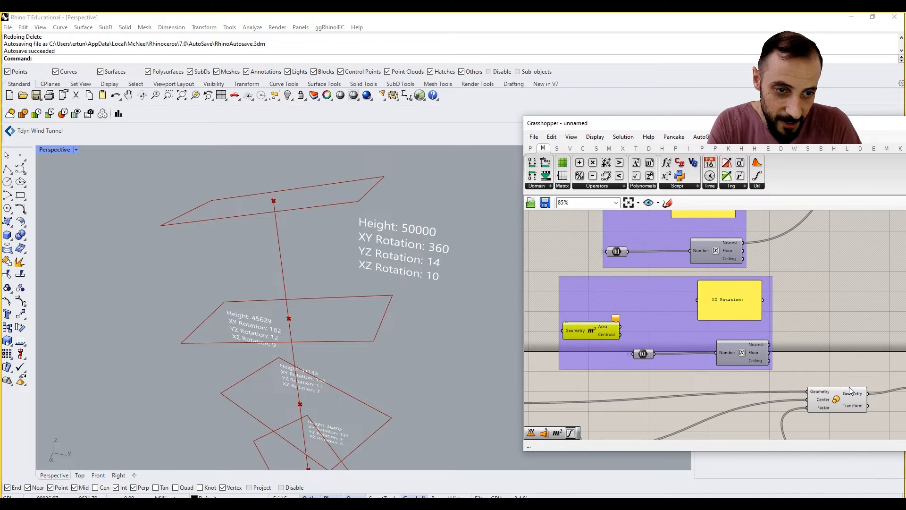
{"action": "left_click_drag", "start_coordinate": [872, 399], "coordinate": [564, 330]}
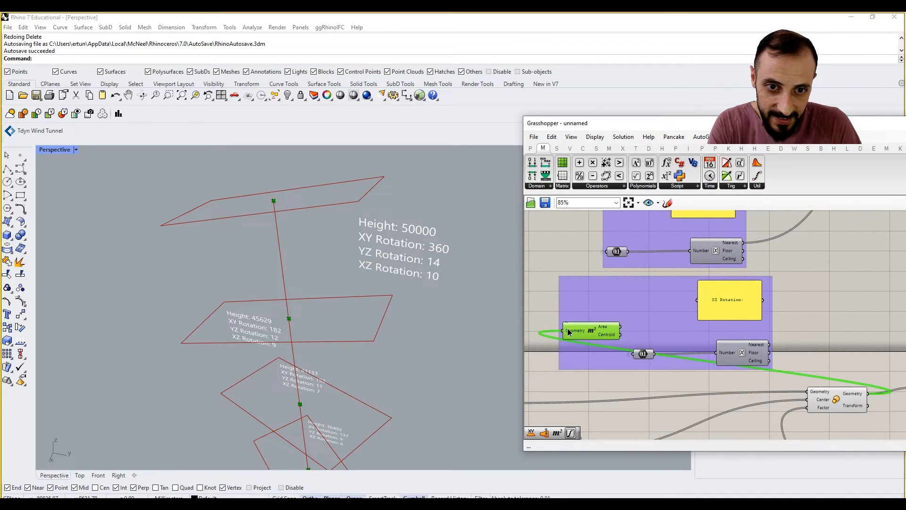
{"action": "right_click", "coordinate": [568, 330]}
{"action": "mouse_move", "coordinate": [620, 359]}
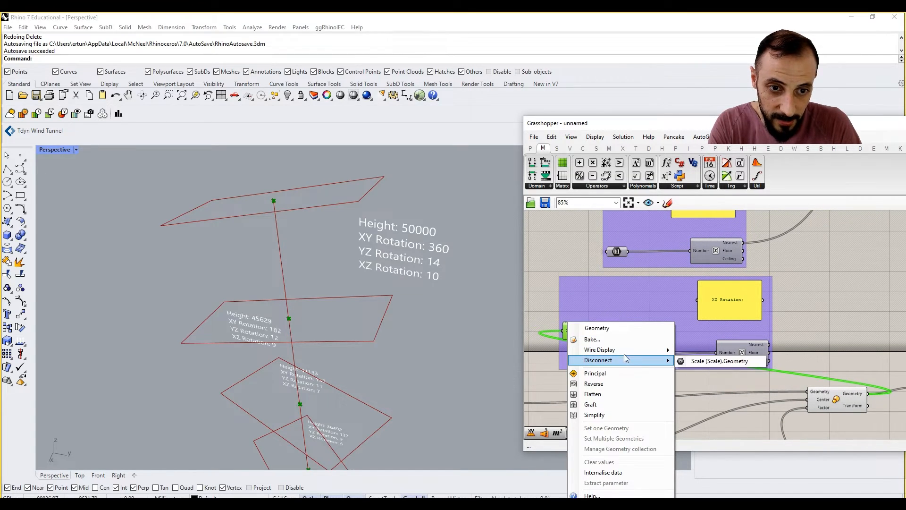
{"action": "left_click", "coordinate": [695, 372]}
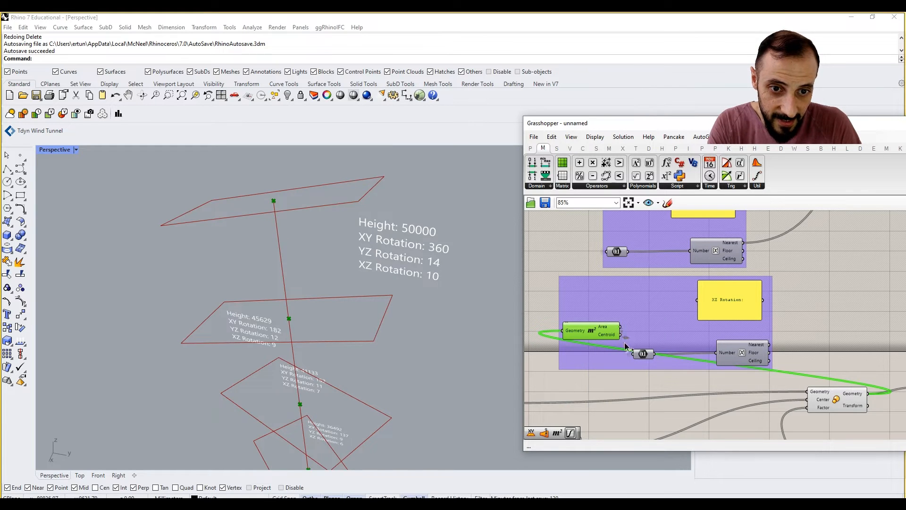
Step: Connect the Area output to the duplicated group's Number parameter and set that parameter's wire display to Default
{"action": "left_click", "coordinate": [608, 351]}
{"action": "left_click_drag", "start_coordinate": [595, 334], "coordinate": [604, 350]}
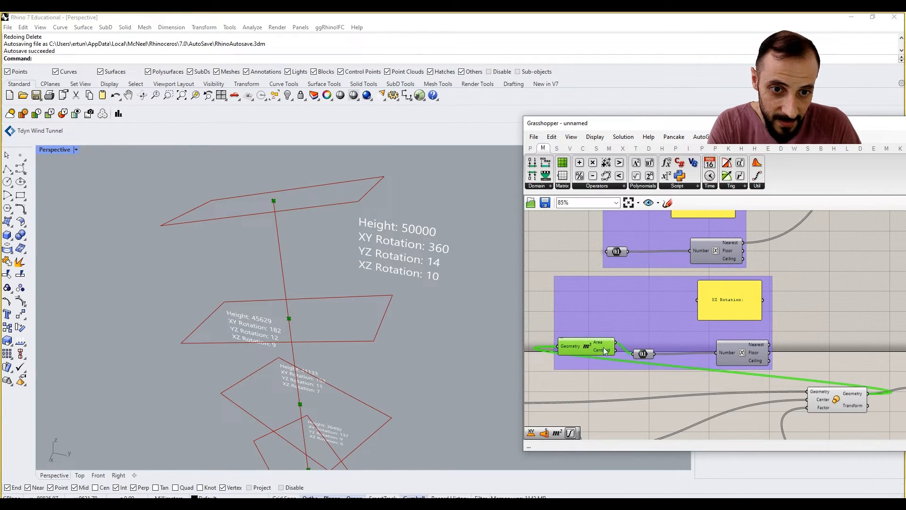
{"action": "right_click", "coordinate": [644, 354]}
{"action": "mouse_move", "coordinate": [680, 350]}
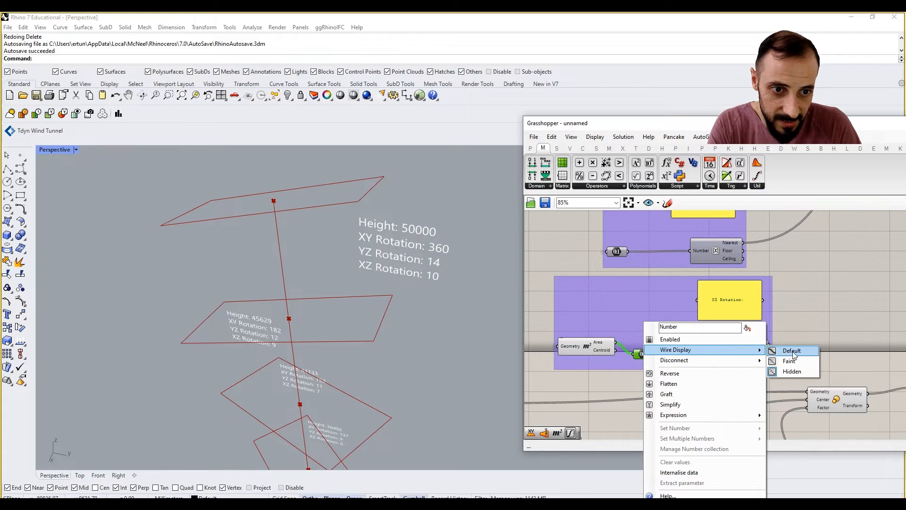
{"action": "left_click", "coordinate": [793, 349]}
Step: Replace the text of the duplicated group's panel with "Area: "
{"action": "mouse_move", "coordinate": [760, 346]}
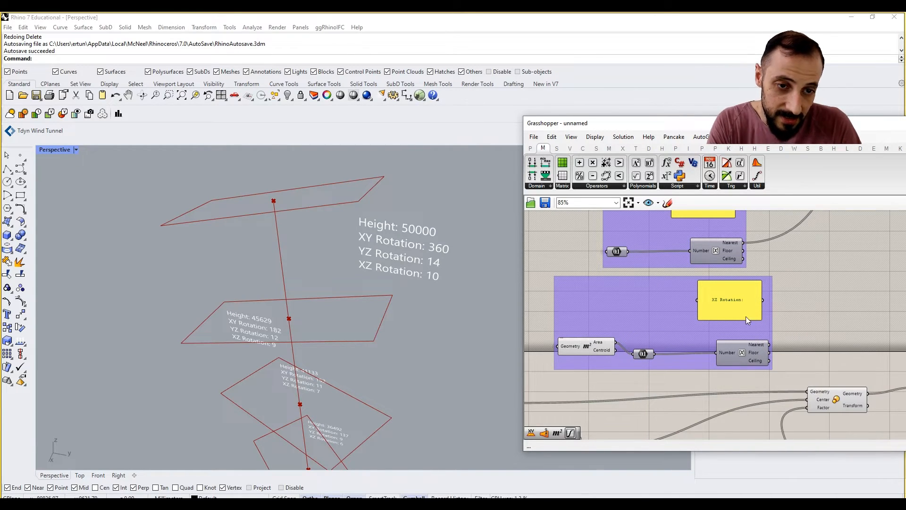
{"action": "double_click", "coordinate": [742, 300]}
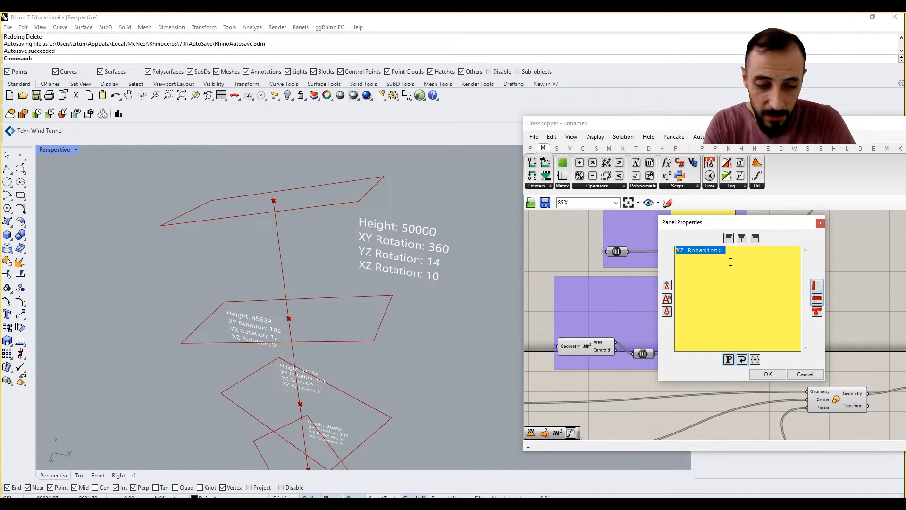
{"action": "type", "text": "Area:"}
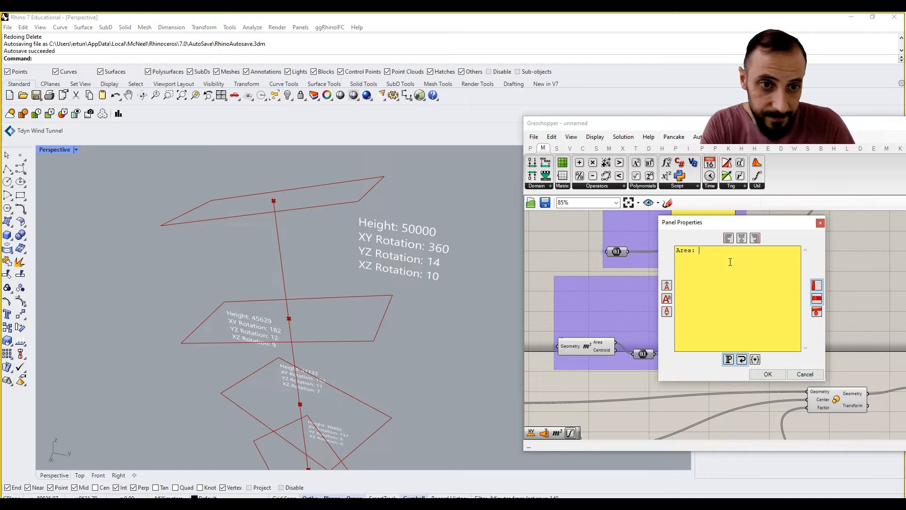
{"action": "left_click", "coordinate": [768, 373]}
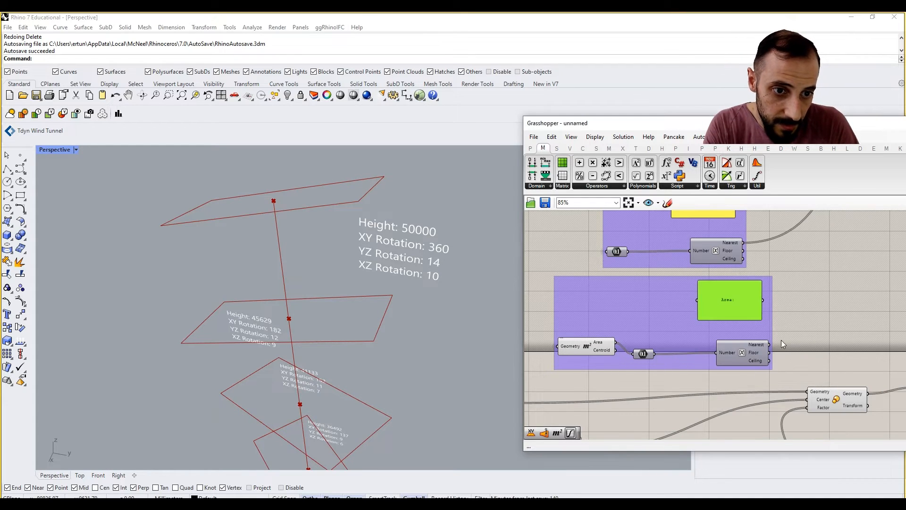
Step: Add inputs K and L to Concatenate and connect the Area panel to K and its Round component's Nearest output to L
{"action": "right_click_drag", "start_coordinate": [780, 340], "coordinate": [709, 358]}
{"action": "scroll", "coordinate": [687, 333], "scroll_direction": "down", "scroll_amount": 4}
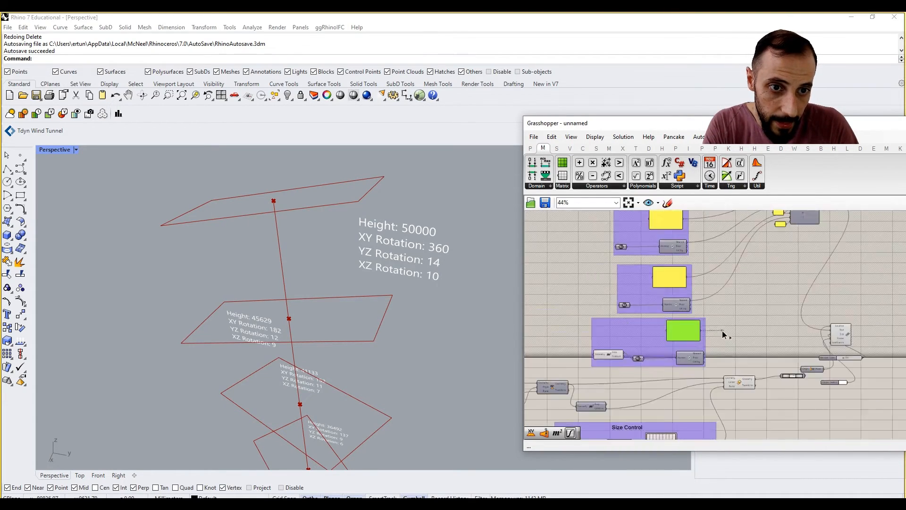
{"action": "scroll", "coordinate": [783, 256], "scroll_direction": "up", "scroll_amount": 4}
{"action": "scroll", "coordinate": [751, 235], "scroll_direction": "up", "scroll_amount": 6}
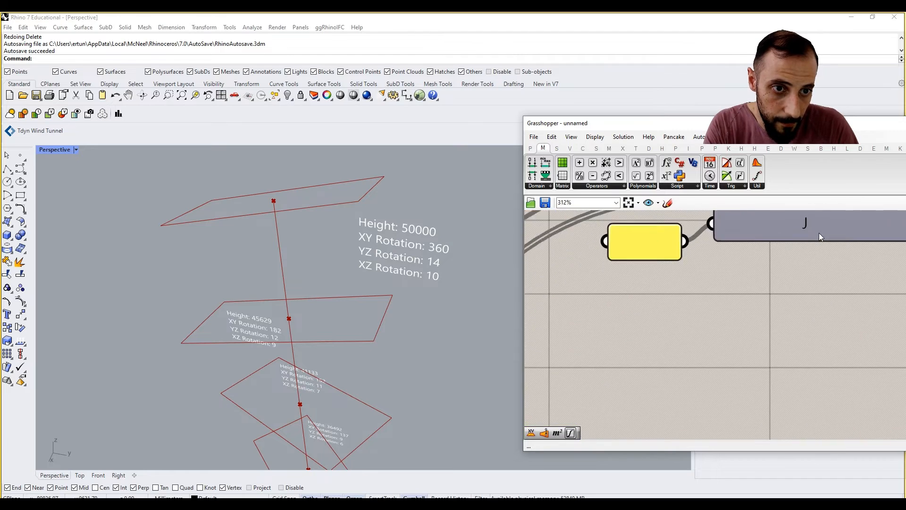
{"action": "scroll", "coordinate": [764, 266], "scroll_direction": "down", "scroll_amount": 4}
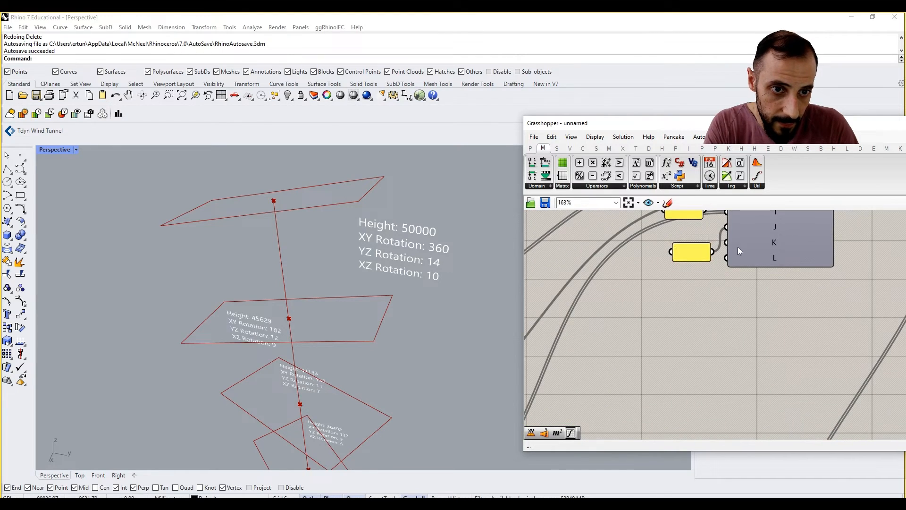
{"action": "scroll", "coordinate": [720, 263], "scroll_direction": "down", "scroll_amount": 3}
{"action": "scroll", "coordinate": [618, 393], "scroll_direction": "up", "scroll_amount": 3}
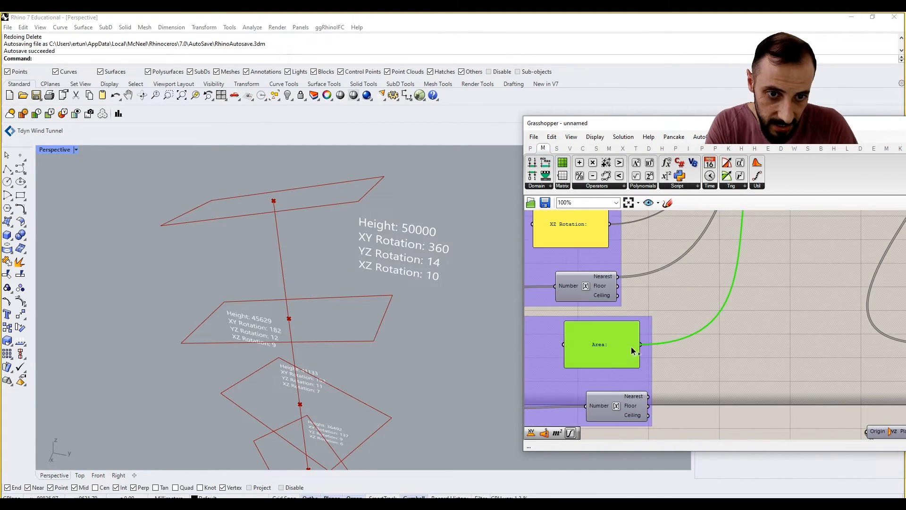
{"action": "left_click_drag", "start_coordinate": [649, 396], "coordinate": [658, 242]}
{"action": "scroll", "coordinate": [679, 378], "scroll_direction": "down", "scroll_amount": 5}
{"action": "scroll", "coordinate": [740, 297], "scroll_direction": "up", "scroll_amount": 5}
{"action": "scroll", "coordinate": [676, 313], "scroll_direction": "up", "scroll_amount": 4}
Step: Space out the line-break panels evenly beside the Concatenate component's inputs
{"action": "right_click_drag", "start_coordinate": [658, 242], "coordinate": [653, 339]}
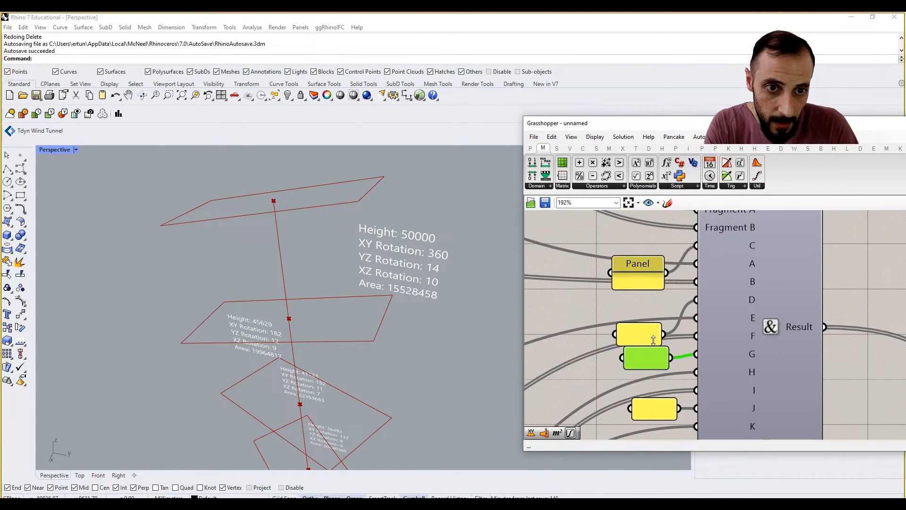
{"action": "left_click_drag", "start_coordinate": [644, 335], "coordinate": [643, 305]}
{"action": "right_click_drag", "start_coordinate": [644, 304], "coordinate": [639, 366]}
{"action": "left_click_drag", "start_coordinate": [632, 337], "coordinate": [636, 307]}
{"action": "scroll", "coordinate": [635, 308], "scroll_direction": "down", "scroll_amount": 4}
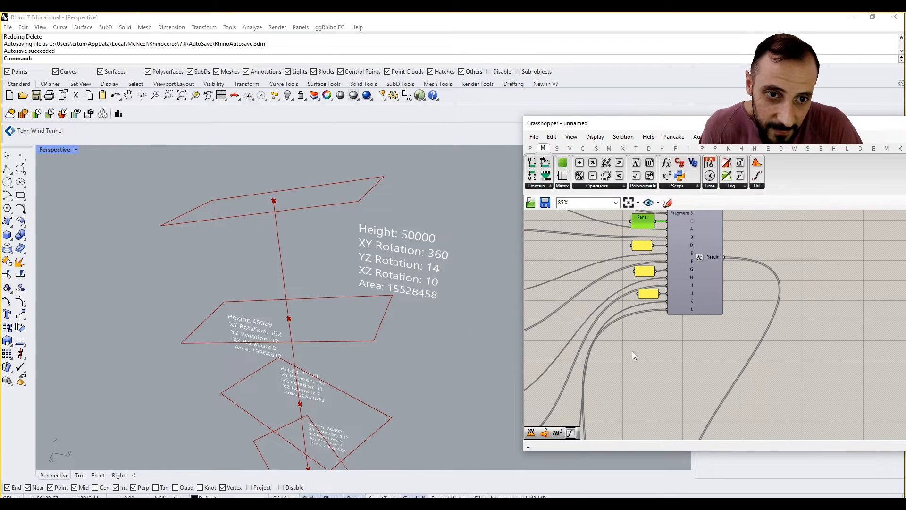
Step: Add a Division component beside the Area label group
{"action": "scroll", "coordinate": [642, 350], "scroll_direction": "down", "scroll_amount": 4}
{"action": "right_click_drag", "start_coordinate": [643, 350], "coordinate": [722, 259]}
{"action": "scroll", "coordinate": [646, 372], "scroll_direction": "up", "scroll_amount": 3}
{"action": "left_click", "coordinate": [598, 317]}
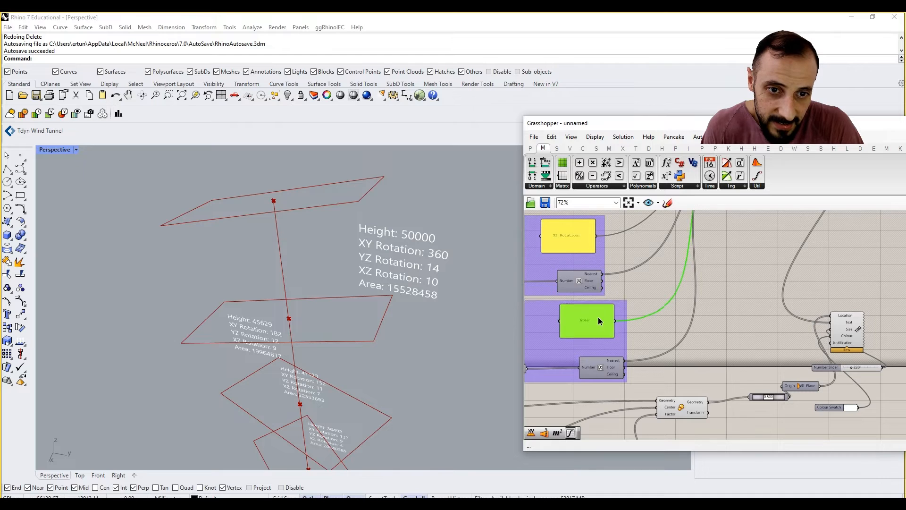
{"action": "right_click_drag", "start_coordinate": [618, 347], "coordinate": [675, 347]}
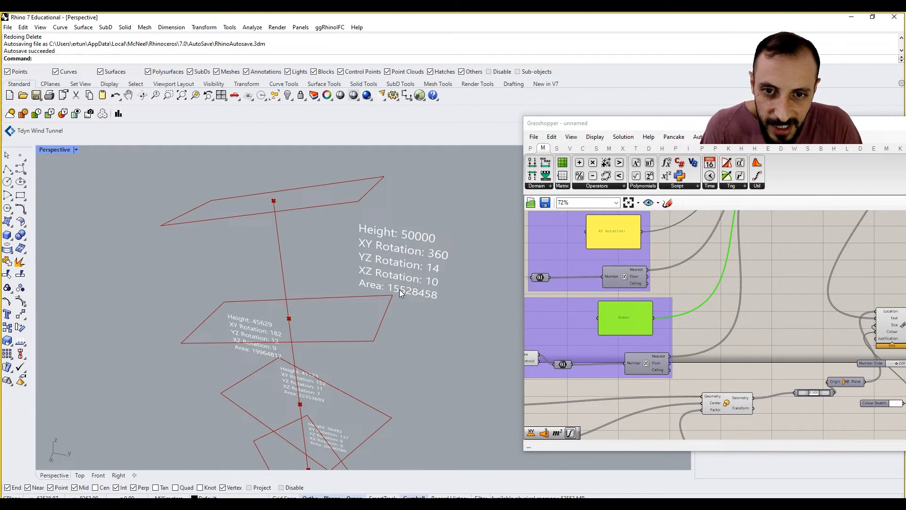
{"action": "right_click_drag", "start_coordinate": [722, 336], "coordinate": [741, 335]}
{"action": "double_click", "coordinate": [741, 335]}
{"action": "type", "text": "divis"}
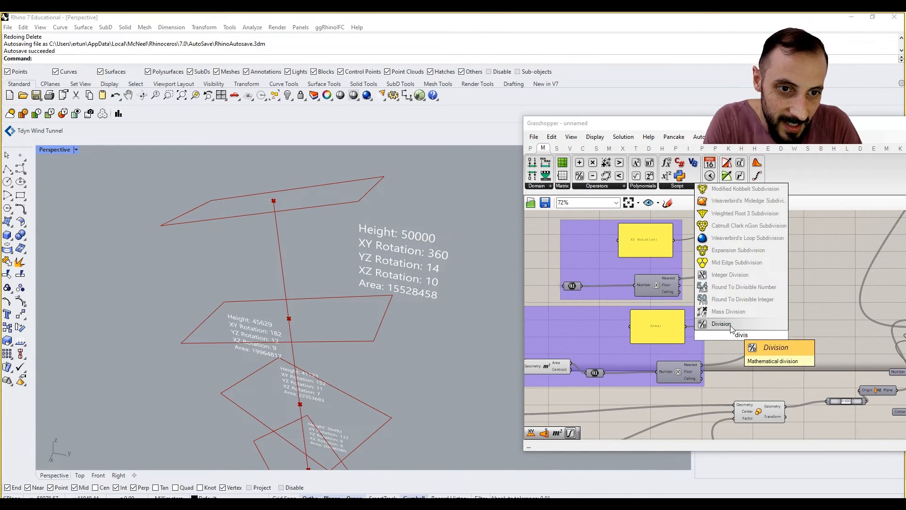
{"action": "left_click", "coordinate": [730, 324]}
{"action": "scroll", "coordinate": [729, 325], "scroll_direction": "up", "scroll_amount": 3}
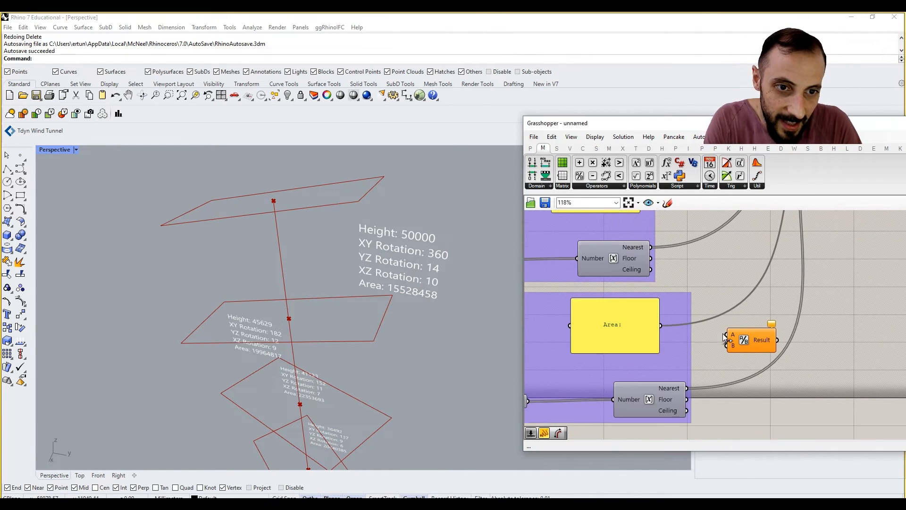
Step: Move the Division component between the Area group's Number parameter and Round, and connect the Number parameter to its input A
{"action": "right_click_drag", "start_coordinate": [710, 380], "coordinate": [748, 372]}
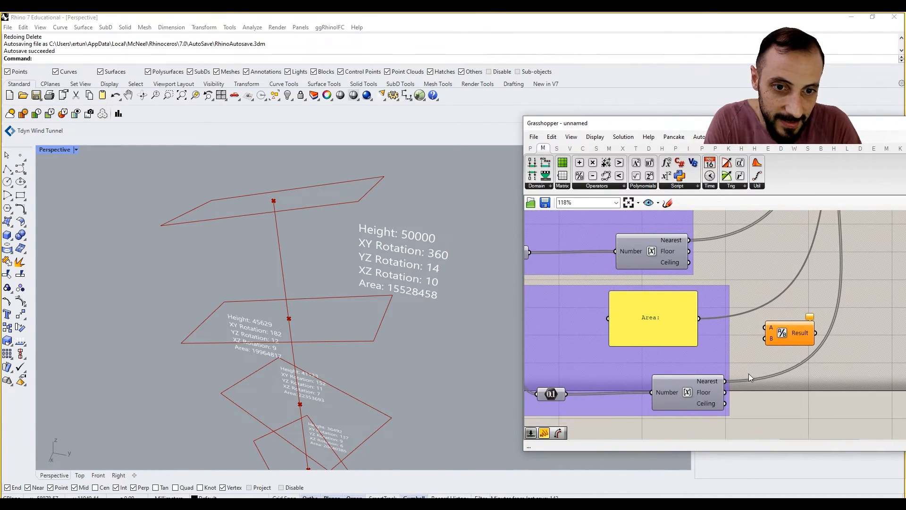
{"action": "scroll", "coordinate": [748, 373], "scroll_direction": "down", "scroll_amount": 2}
{"action": "left_click_drag", "start_coordinate": [784, 335], "coordinate": [595, 359]}
{"action": "scroll", "coordinate": [570, 347], "scroll_direction": "up", "scroll_amount": 1}
Step: Add a number slider with the value 1000000 next to the Division component
{"action": "double_click", "coordinate": [570, 348]}
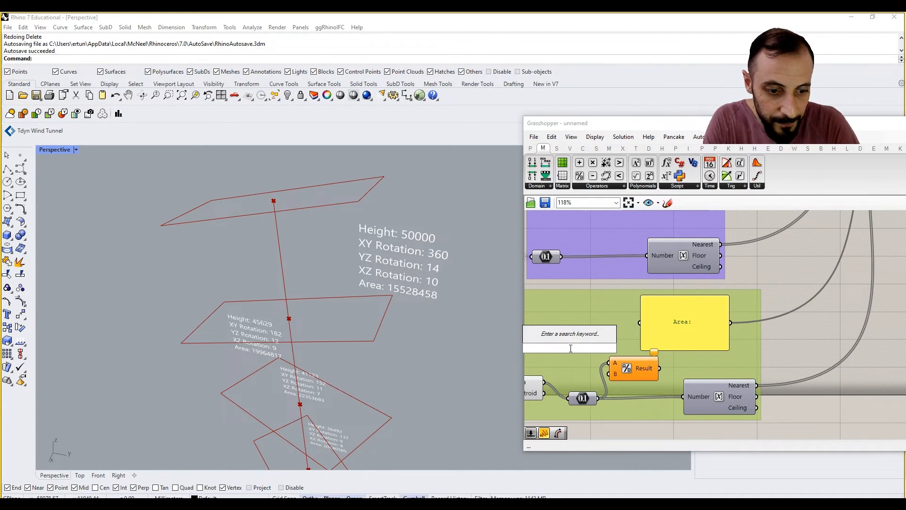
{"action": "type", "text": "100"}
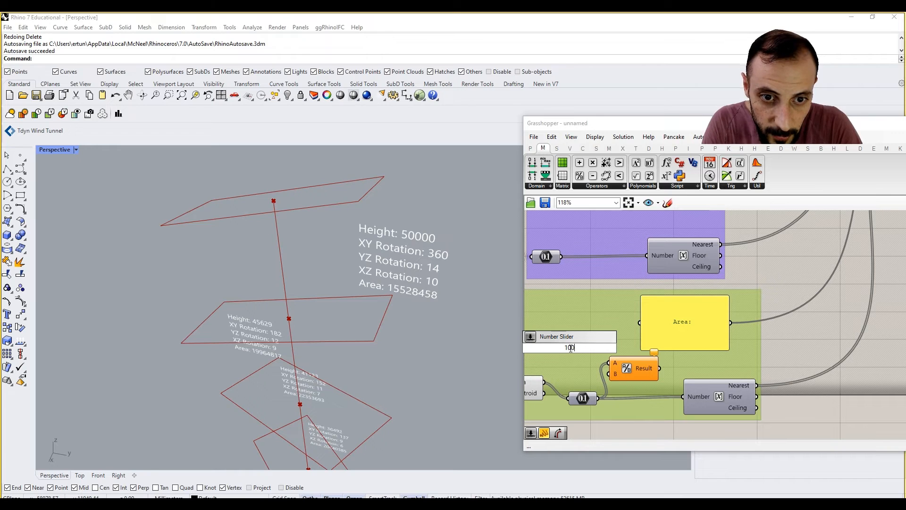
{"action": "type", "text": "000"}
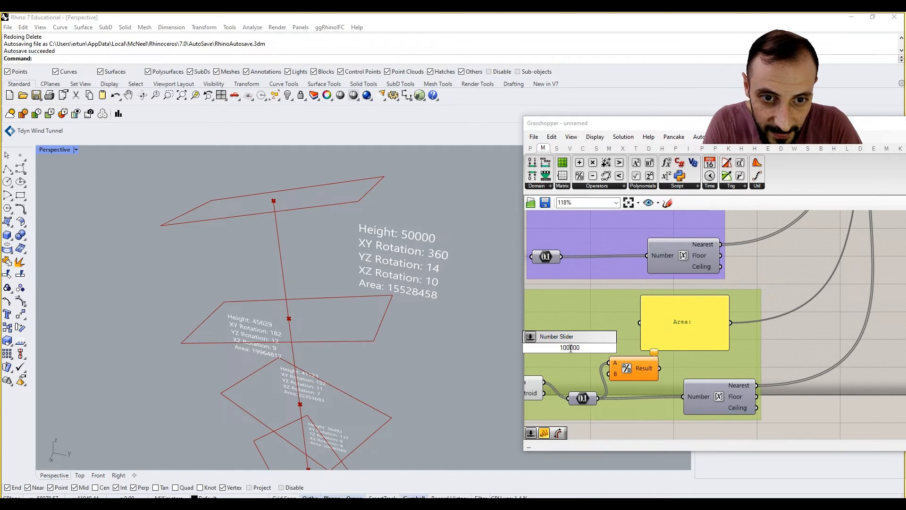
{"action": "type", "text": "0"}
{"action": "key", "text": "Return"}
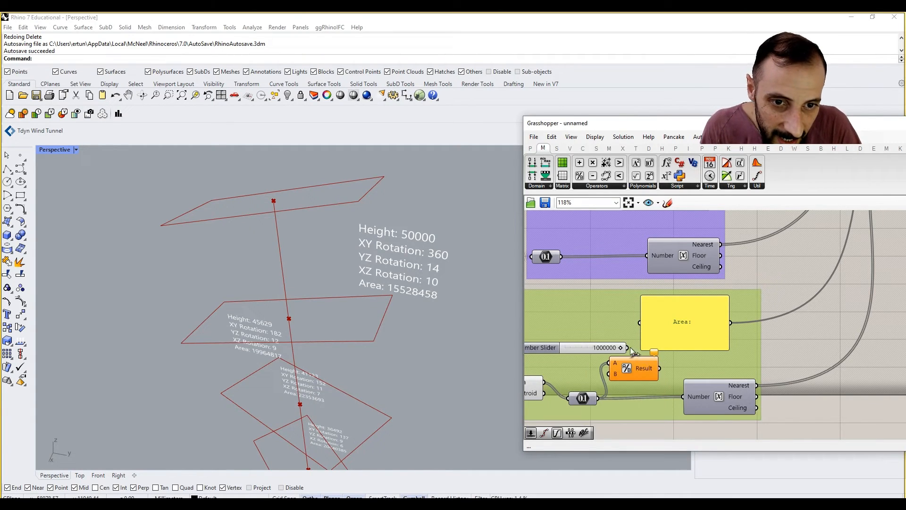
Step: Connect the 1000000 slider to the Division's input B and the Division's Result to the Concatenate component's input L
{"action": "left_click_drag", "start_coordinate": [628, 348], "coordinate": [685, 399]}
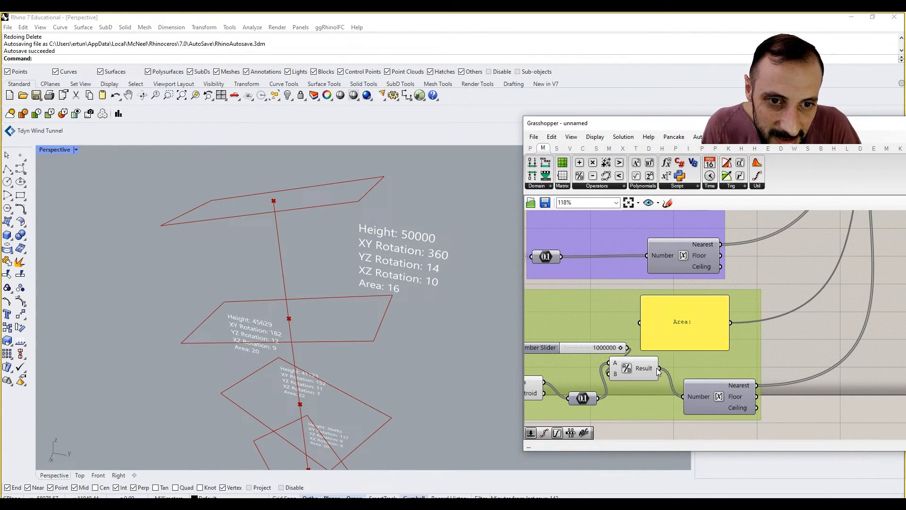
{"action": "scroll", "coordinate": [666, 378], "scroll_direction": "down", "scroll_amount": 5}
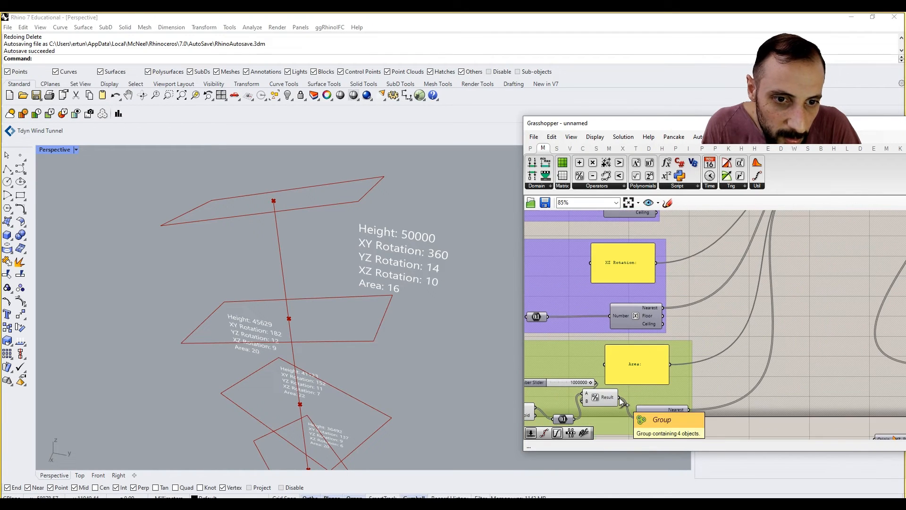
{"action": "left_click_drag", "start_coordinate": [619, 397], "coordinate": [780, 245]}
{"action": "scroll", "coordinate": [679, 379], "scroll_direction": "up", "scroll_amount": 3}
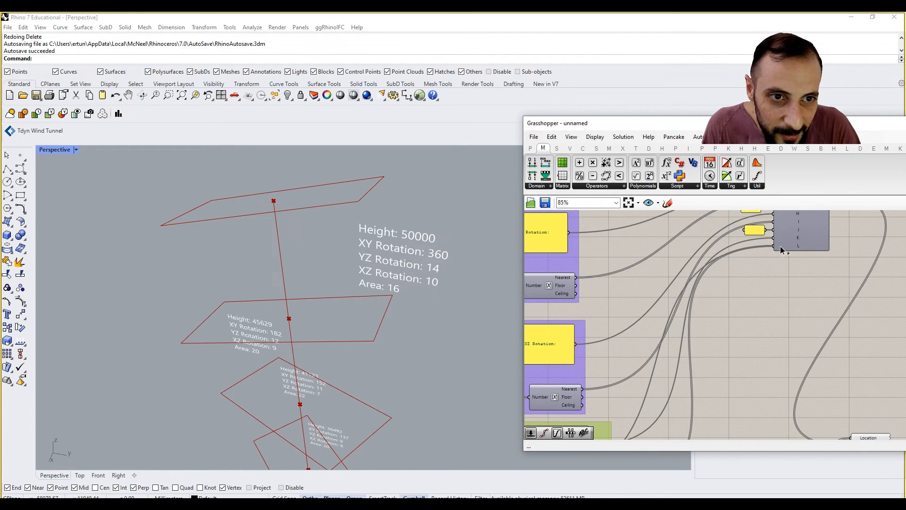
Step: Delete the Round component from the Area group and shift the Area panel slightly sideways
{"action": "scroll", "coordinate": [653, 293], "scroll_direction": "down", "scroll_amount": 4}
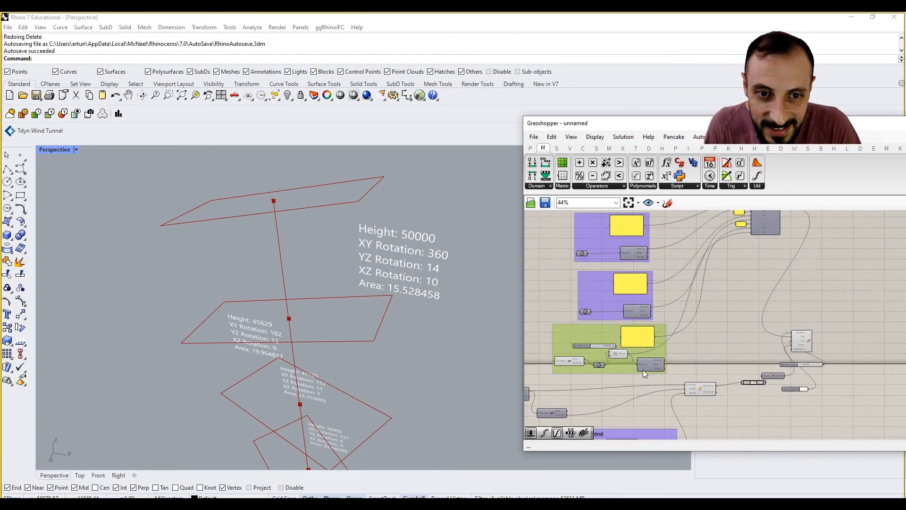
{"action": "scroll", "coordinate": [643, 370], "scroll_direction": "up", "scroll_amount": 4}
{"action": "left_click", "coordinate": [674, 352]}
{"action": "key", "text": "Delete"}
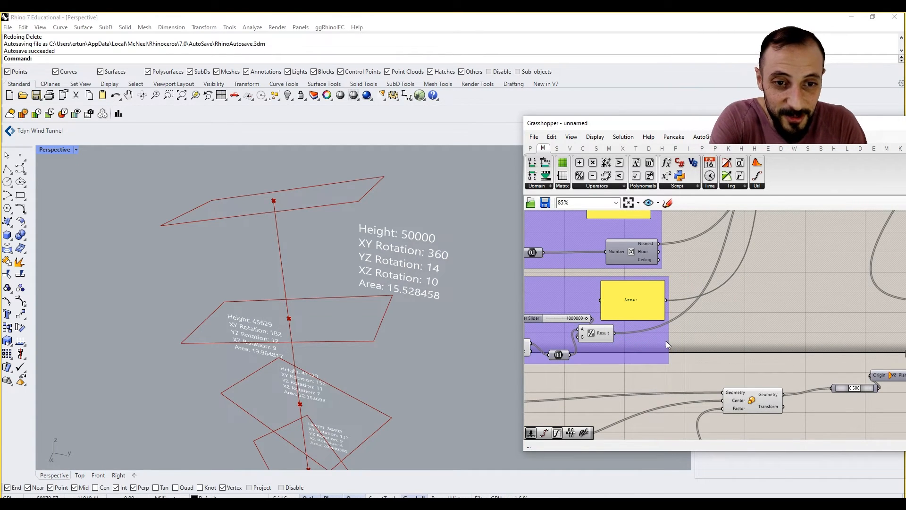
{"action": "left_click_drag", "start_coordinate": [639, 312], "coordinate": [656, 312]}
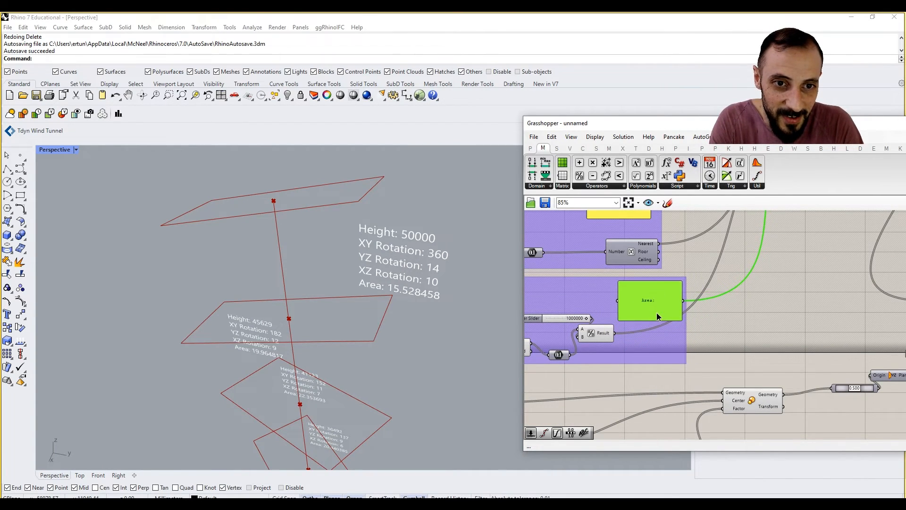
Step: Add an extra input M below input L on the Concatenate component
{"action": "right_click_drag", "start_coordinate": [656, 312], "coordinate": [663, 369]}
{"action": "scroll", "coordinate": [734, 258], "scroll_direction": "up", "scroll_amount": 6}
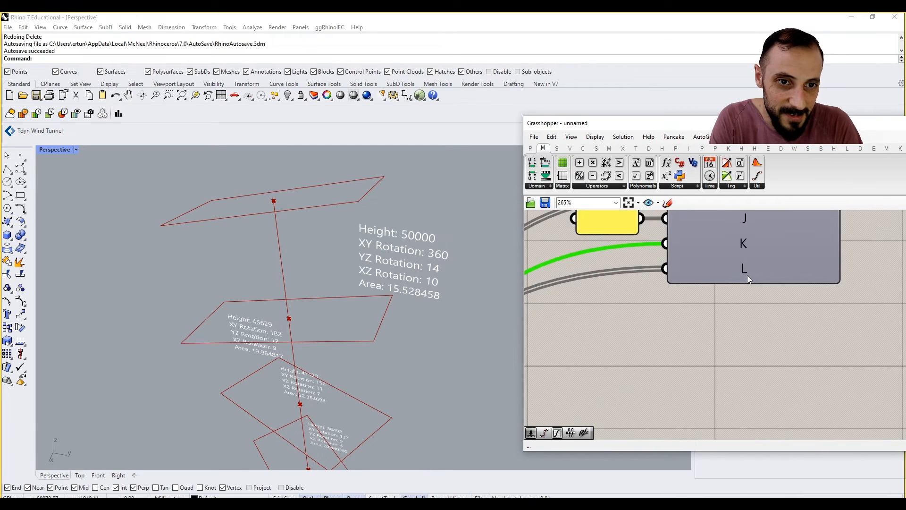
{"action": "left_click", "coordinate": [752, 279]}
{"action": "scroll", "coordinate": [651, 339], "scroll_direction": "down", "scroll_amount": 3}
{"action": "double_click", "coordinate": [652, 336]}
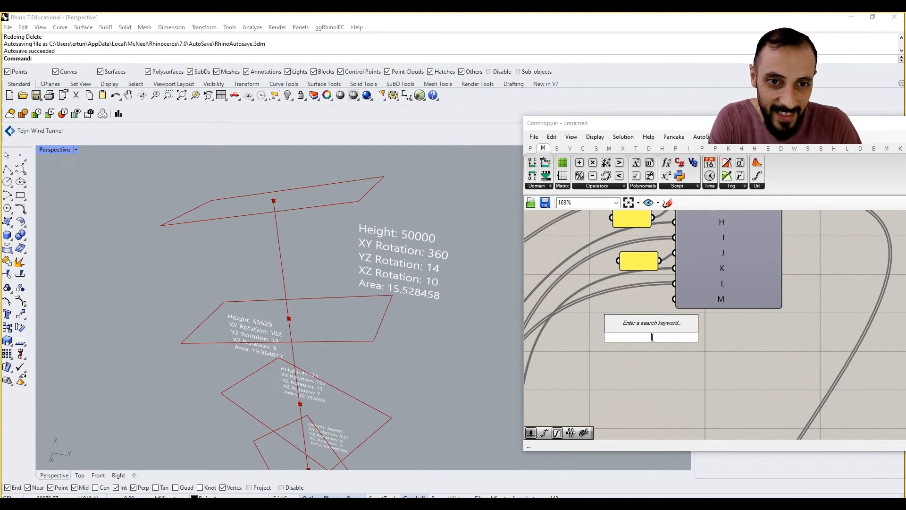
{"action": "left_click", "coordinate": [639, 265]}
{"action": "right_click_drag", "start_coordinate": [636, 253], "coordinate": [639, 294]}
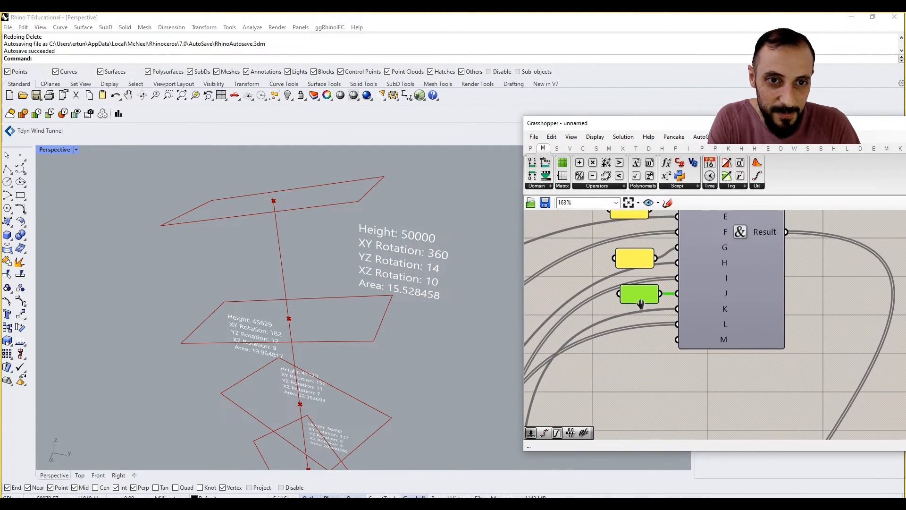
Step: Add a text panel containing the unit "sqm" below the Concatenate component
{"action": "double_click", "coordinate": [674, 378]}
{"action": "type", "text": "panel"}
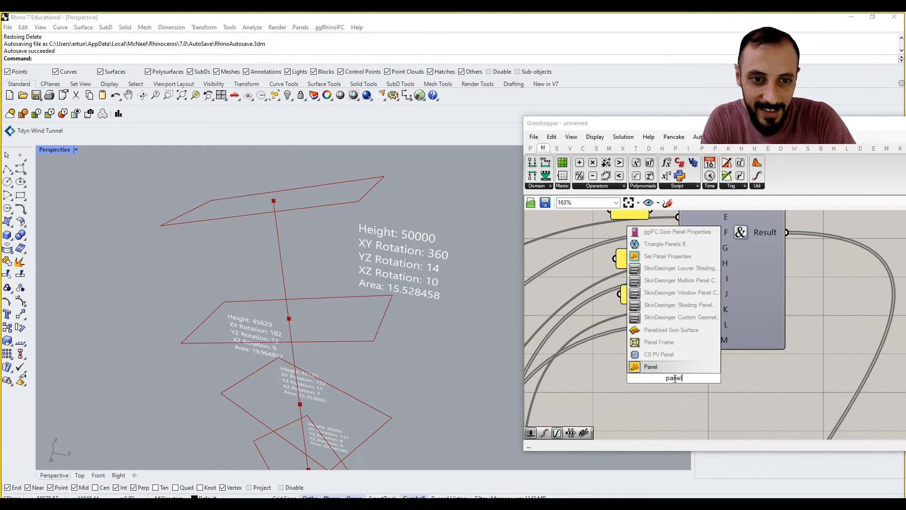
{"action": "left_click", "coordinate": [652, 358]}
{"action": "double_click", "coordinate": [660, 373]}
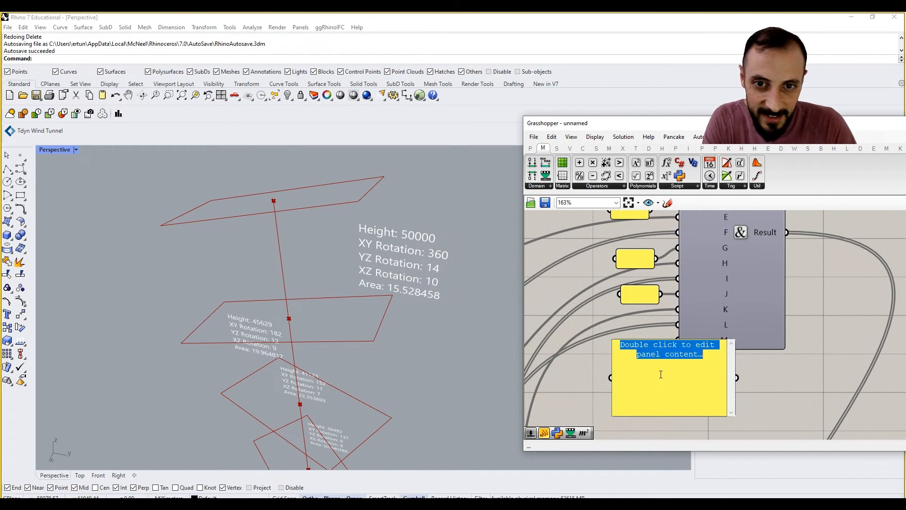
{"action": "type", "text": "sqm"}
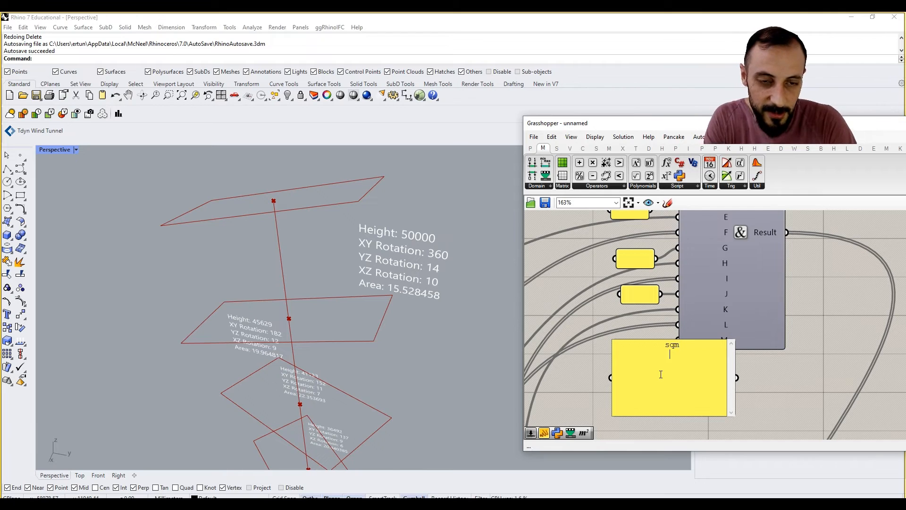
{"action": "left_click", "coordinate": [720, 365]}
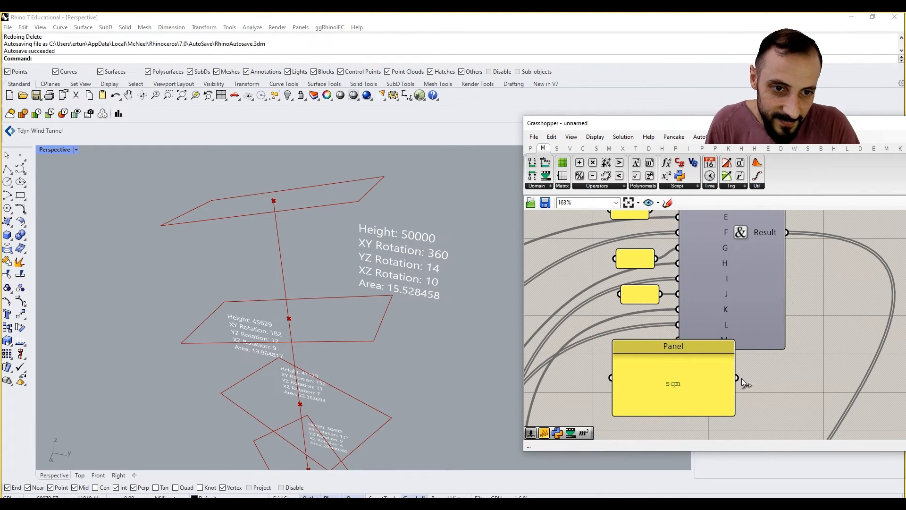
Step: Move the sqm panel beside the Concatenate component, shrink it, and connect it to input M
{"action": "left_click", "coordinate": [661, 384]}
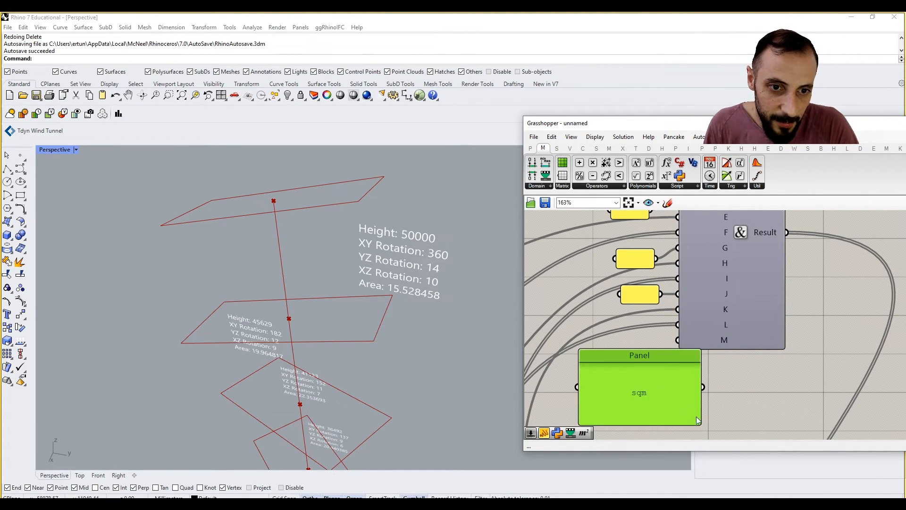
{"action": "left_click_drag", "start_coordinate": [697, 421], "coordinate": [678, 340]}
{"action": "left_click", "coordinate": [689, 374]}
Step: Examine the area line with its unit on the floor tags in the Rhino viewport
{"action": "right_click_drag", "start_coordinate": [454, 315], "coordinate": [310, 407]}
{"action": "scroll", "coordinate": [358, 426], "scroll_direction": "up", "scroll_amount": 5}
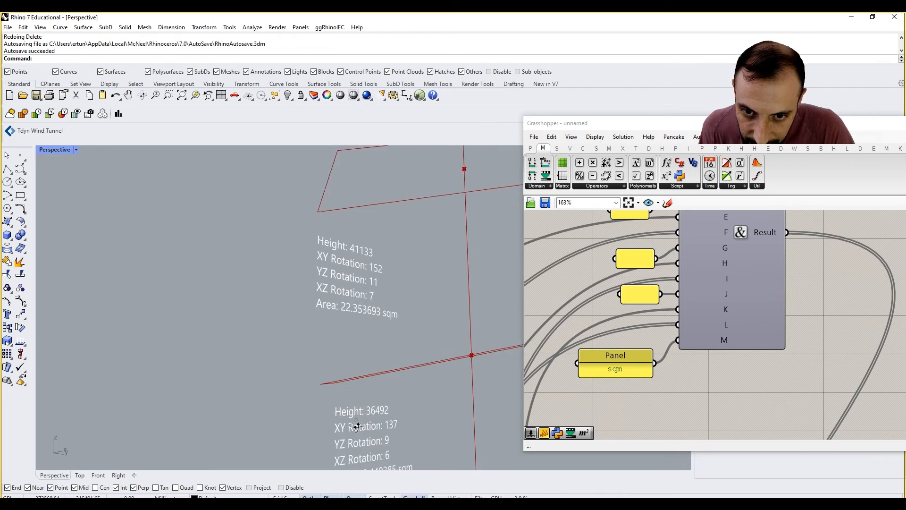
{"action": "right_click_drag", "start_coordinate": [358, 426], "coordinate": [338, 426]}
{"action": "scroll", "coordinate": [335, 404], "scroll_direction": "down", "scroll_amount": 12}
{"action": "scroll", "coordinate": [336, 405], "scroll_direction": "down", "scroll_amount": 3}
{"action": "scroll", "coordinate": [652, 328], "scroll_direction": "down", "scroll_amount": 10}
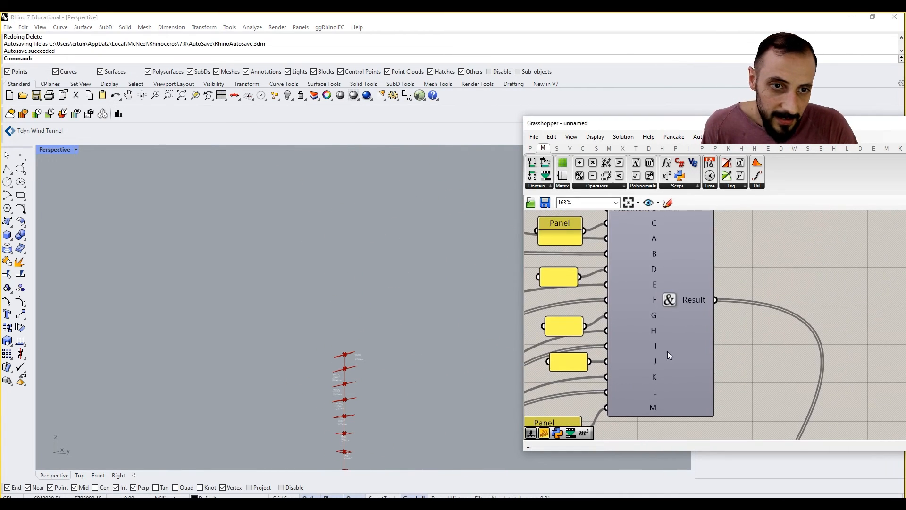
Step: Move the text tag component with its plane, relay, size slider and colour swatch up beside the Concatenate component
{"action": "right_click_drag", "start_coordinate": [655, 354], "coordinate": [714, 333]}
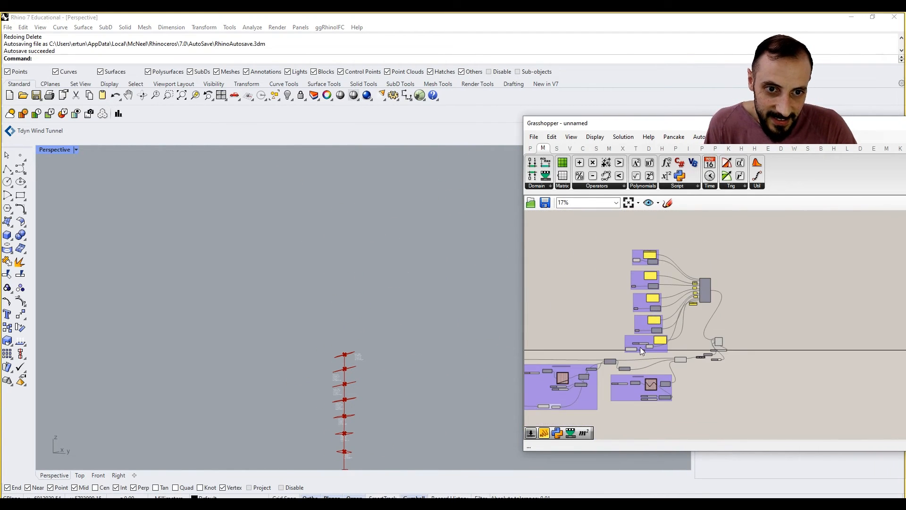
{"action": "right_click_drag", "start_coordinate": [639, 347], "coordinate": [654, 329]}
{"action": "scroll", "coordinate": [737, 335], "scroll_direction": "up", "scroll_amount": 5}
{"action": "scroll", "coordinate": [687, 342], "scroll_direction": "up", "scroll_amount": 3}
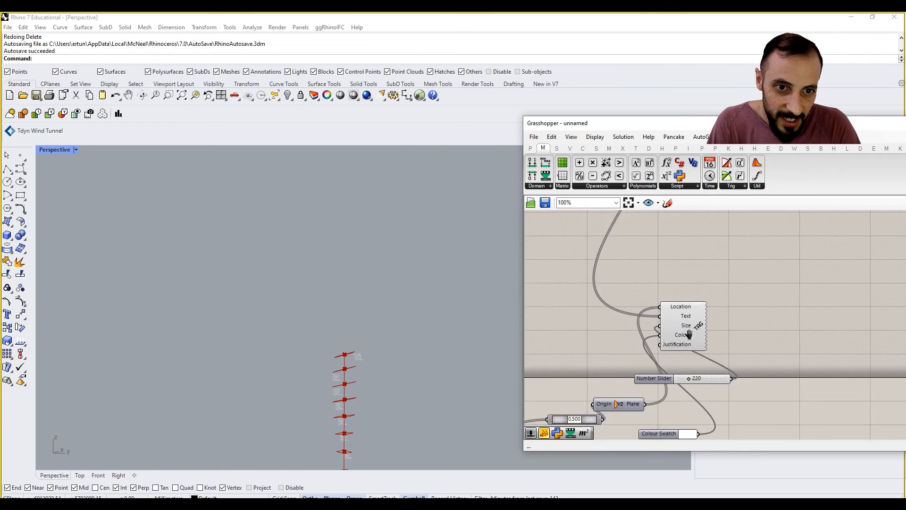
{"action": "scroll", "coordinate": [762, 262], "scroll_direction": "down", "scroll_amount": 5}
{"action": "left_click_drag", "start_coordinate": [780, 255], "coordinate": [702, 348]}
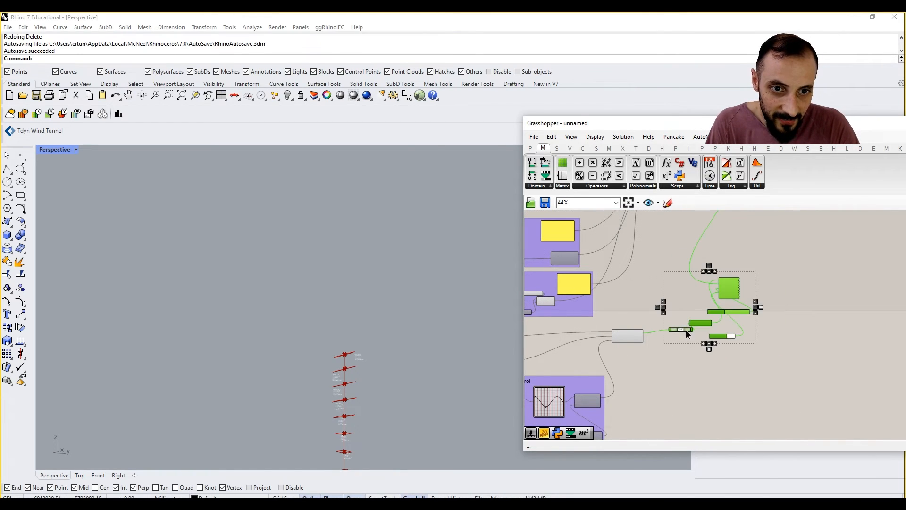
{"action": "left_click_drag", "start_coordinate": [686, 330], "coordinate": [696, 266]}
{"action": "right_click_drag", "start_coordinate": [775, 222], "coordinate": [774, 291]}
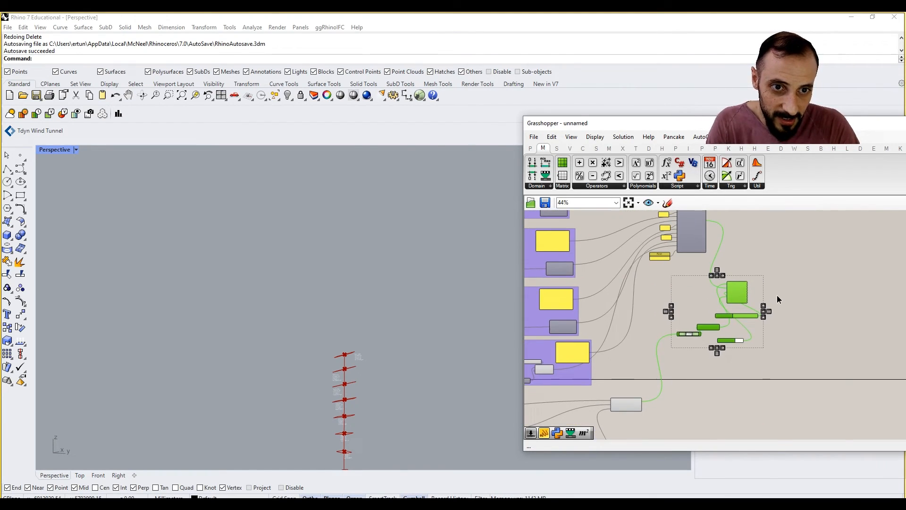
Step: Group the text tag component with its plane, slider and swatch inputs, and shift the tag component sideways
{"action": "right_click", "coordinate": [776, 295]}
{"action": "left_click", "coordinate": [808, 369]}
{"action": "left_click", "coordinate": [809, 310]}
{"action": "scroll", "coordinate": [742, 288], "scroll_direction": "up", "scroll_amount": 3}
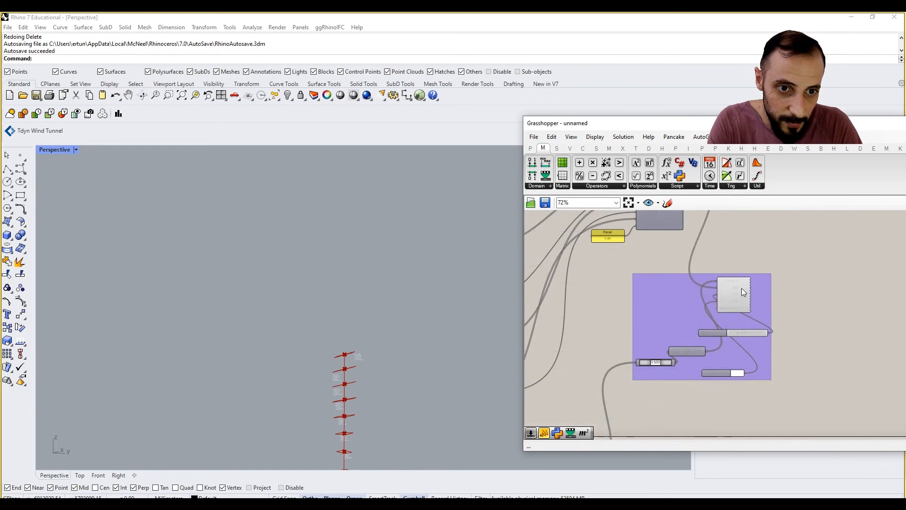
{"action": "left_click_drag", "start_coordinate": [741, 288], "coordinate": [795, 285]}
Step: Add a Loft component beside the Scale component and connect the scaled Geometry output to its Curves input
{"action": "scroll", "coordinate": [795, 284], "scroll_direction": "down", "scroll_amount": 3}
{"action": "scroll", "coordinate": [647, 398], "scroll_direction": "up", "scroll_amount": 4}
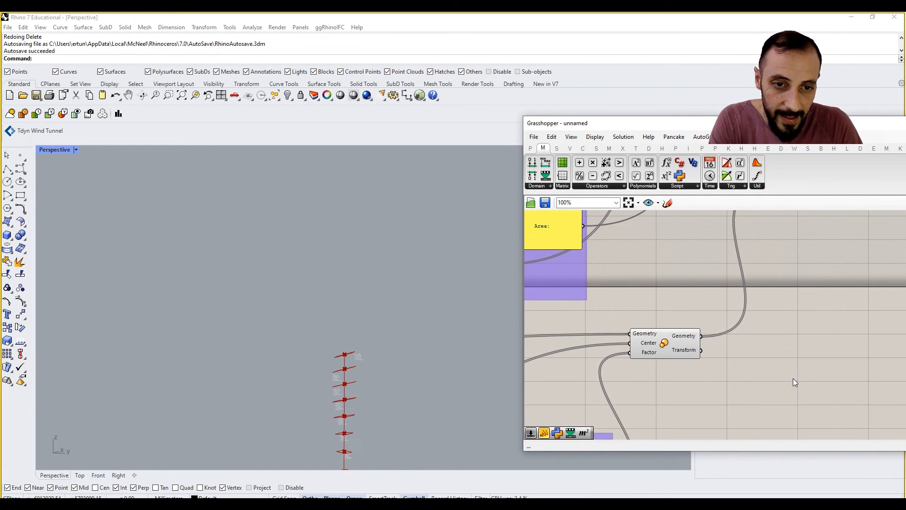
{"action": "double_click", "coordinate": [792, 378]}
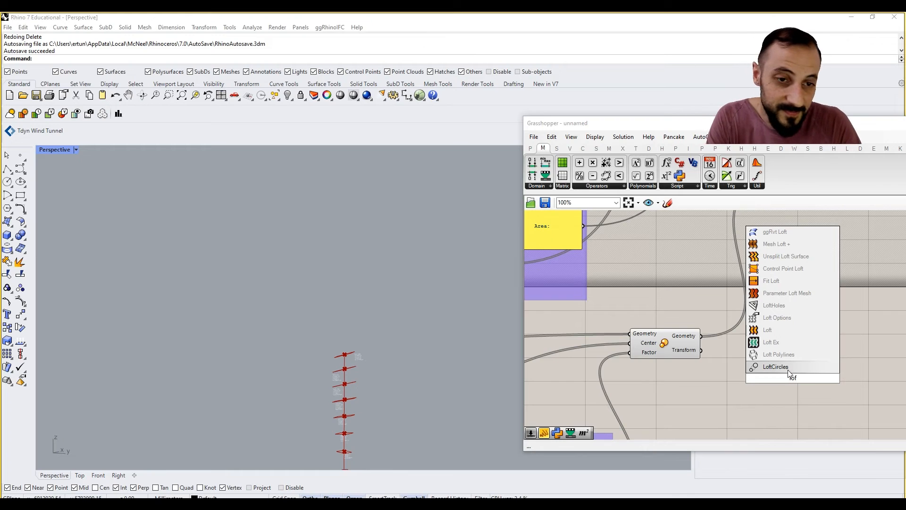
{"action": "left_click", "coordinate": [767, 329]}
{"action": "scroll", "coordinate": [697, 336], "scroll_direction": "up", "scroll_amount": 2}
{"action": "left_click_drag", "start_coordinate": [701, 336], "coordinate": [812, 392]}
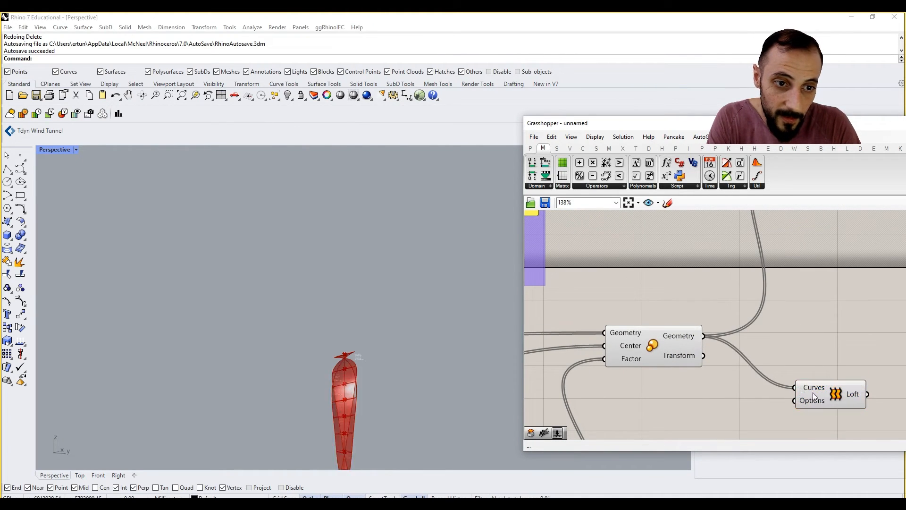
{"action": "right_click_drag", "start_coordinate": [400, 350], "coordinate": [402, 278], "text": "shift"}
{"action": "scroll", "coordinate": [399, 276], "scroll_direction": "down", "scroll_amount": 8}
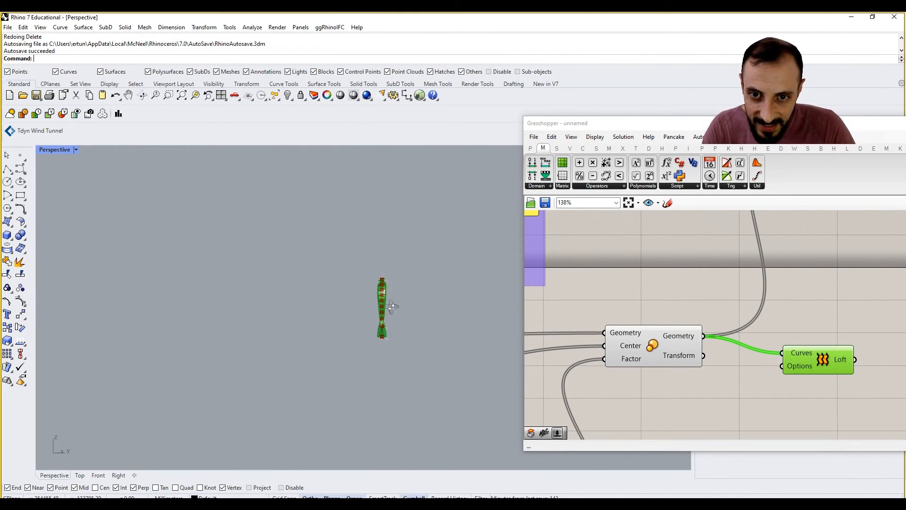
{"action": "scroll", "coordinate": [387, 315], "scroll_direction": "up", "scroll_amount": 9}
{"action": "right_click_drag", "start_coordinate": [372, 322], "coordinate": [355, 275]}
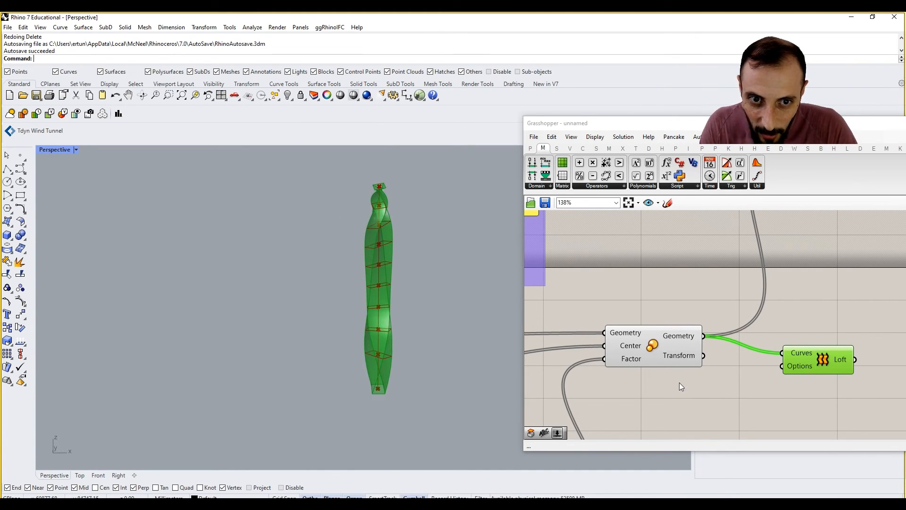
Step: Reshape the Bezier curve in the XY Rotation Control graph mapper by moving its two handles to vary the tower's twist
{"action": "right_click_drag", "start_coordinate": [679, 383], "coordinate": [774, 355]}
{"action": "scroll", "coordinate": [774, 355], "scroll_direction": "down", "scroll_amount": 5}
{"action": "scroll", "coordinate": [610, 380], "scroll_direction": "down", "scroll_amount": 4}
{"action": "right_click_drag", "start_coordinate": [609, 380], "coordinate": [816, 354]}
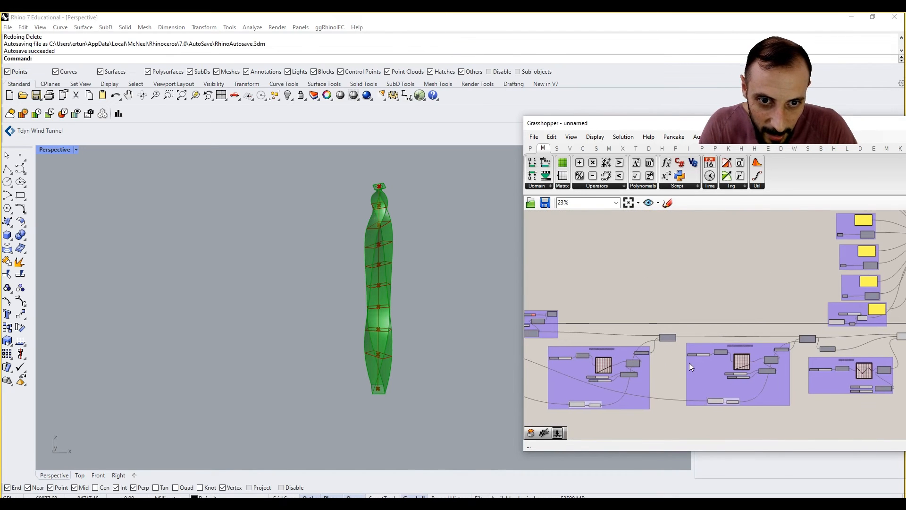
{"action": "right_click_drag", "start_coordinate": [613, 362], "coordinate": [811, 342]}
{"action": "scroll", "coordinate": [712, 360], "scroll_direction": "up", "scroll_amount": 7}
{"action": "scroll", "coordinate": [810, 342], "scroll_direction": "down", "scroll_amount": 5}
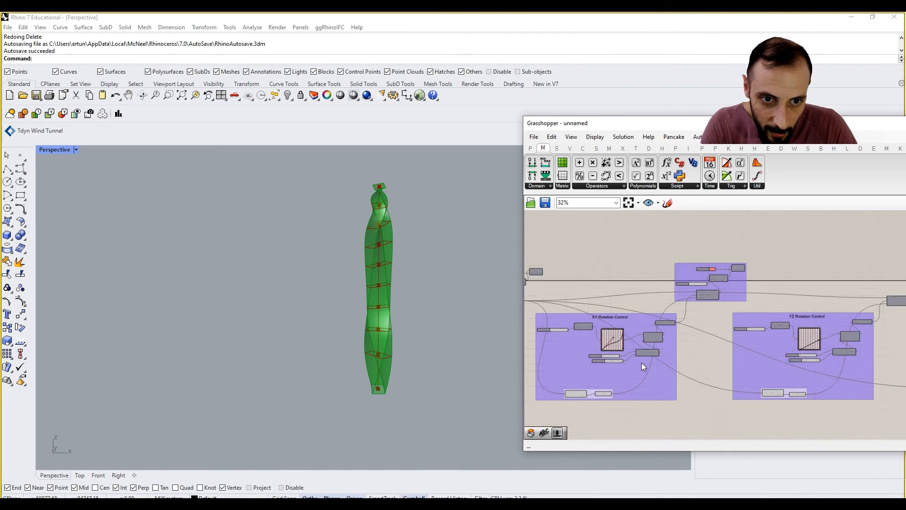
{"action": "scroll", "coordinate": [622, 338], "scroll_direction": "up", "scroll_amount": 8}
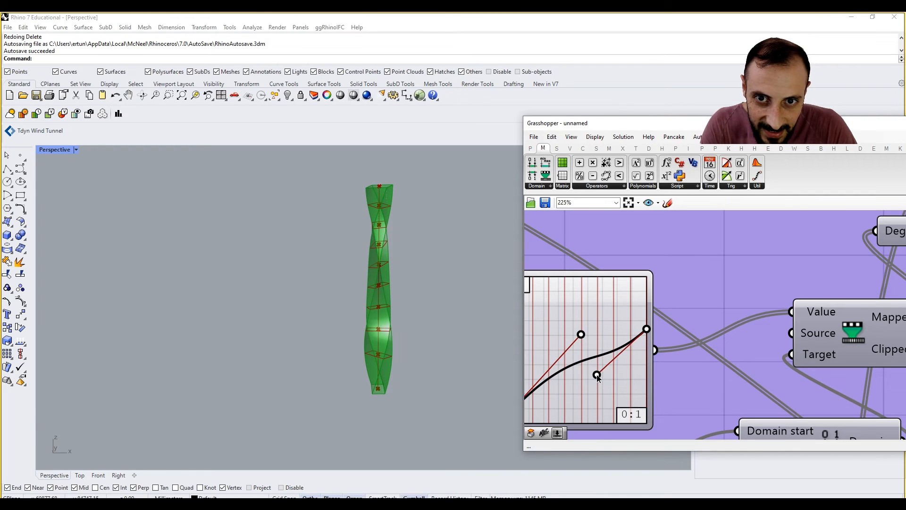
{"action": "right_click_drag", "start_coordinate": [455, 316], "coordinate": [486, 343]}
{"action": "left_click_drag", "start_coordinate": [579, 338], "coordinate": [560, 321]}
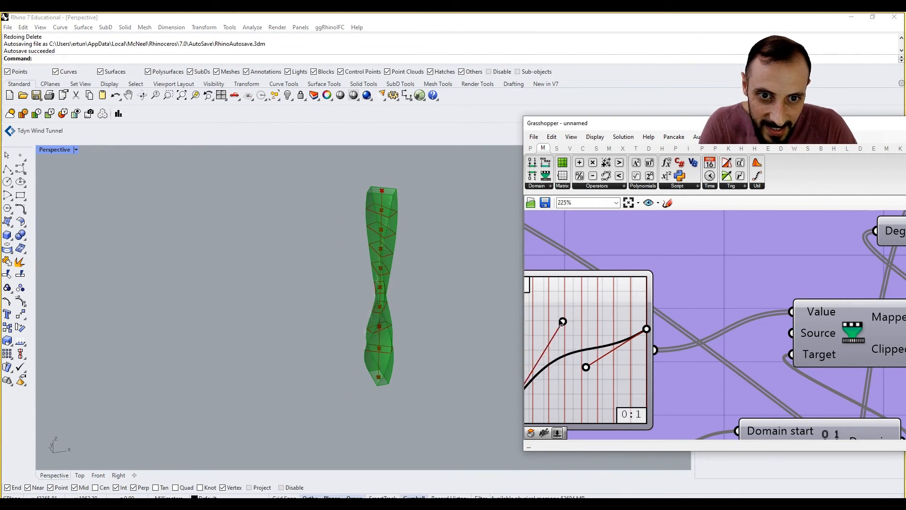
{"action": "right_click_drag", "start_coordinate": [423, 330], "coordinate": [460, 289]}
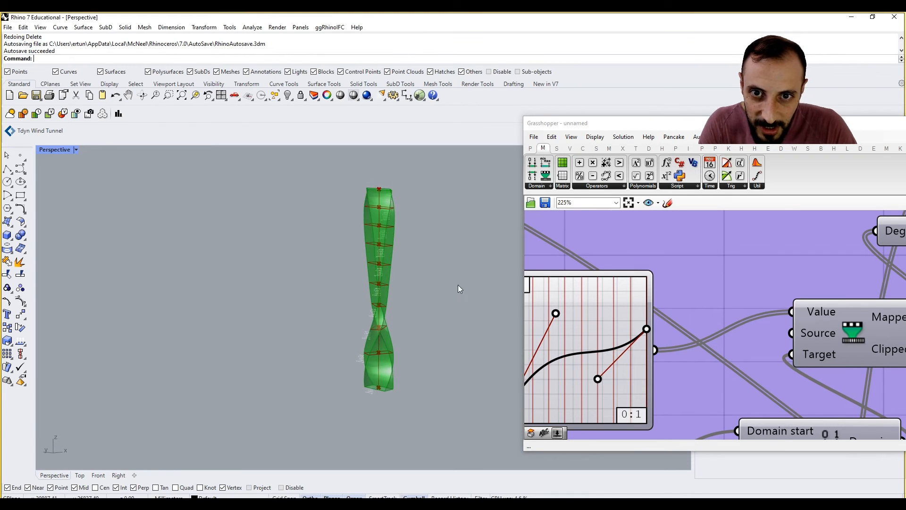
Step: Add a Custom Preview component beside the Loft component and connect the Loft output to its Geometry input
{"action": "scroll", "coordinate": [610, 281], "scroll_direction": "down", "scroll_amount": 8}
{"action": "left_click", "coordinate": [676, 296]}
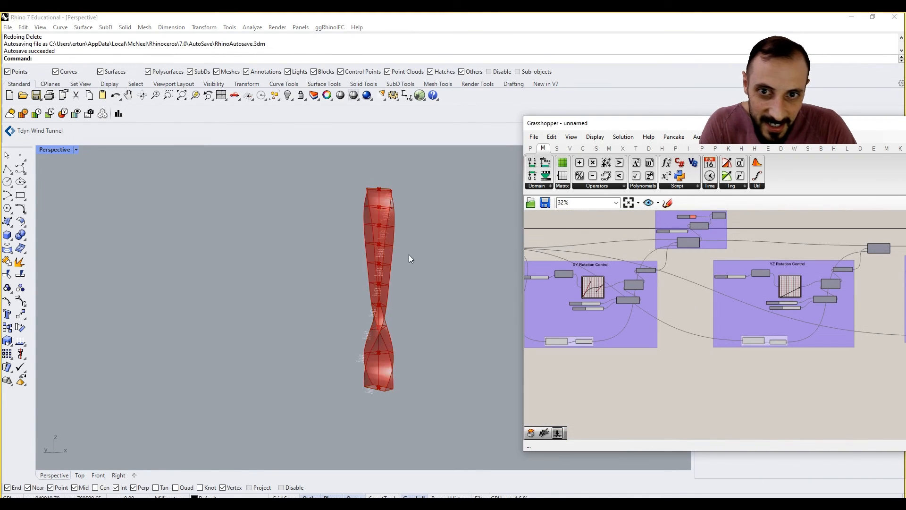
{"action": "right_click_drag", "start_coordinate": [409, 255], "coordinate": [376, 231]}
{"action": "scroll", "coordinate": [375, 233], "scroll_direction": "up", "scroll_amount": 4}
{"action": "right_click_drag", "start_coordinate": [856, 319], "coordinate": [496, 327]}
{"action": "right_click_drag", "start_coordinate": [903, 318], "coordinate": [688, 325]}
{"action": "scroll", "coordinate": [636, 268], "scroll_direction": "up", "scroll_amount": 7}
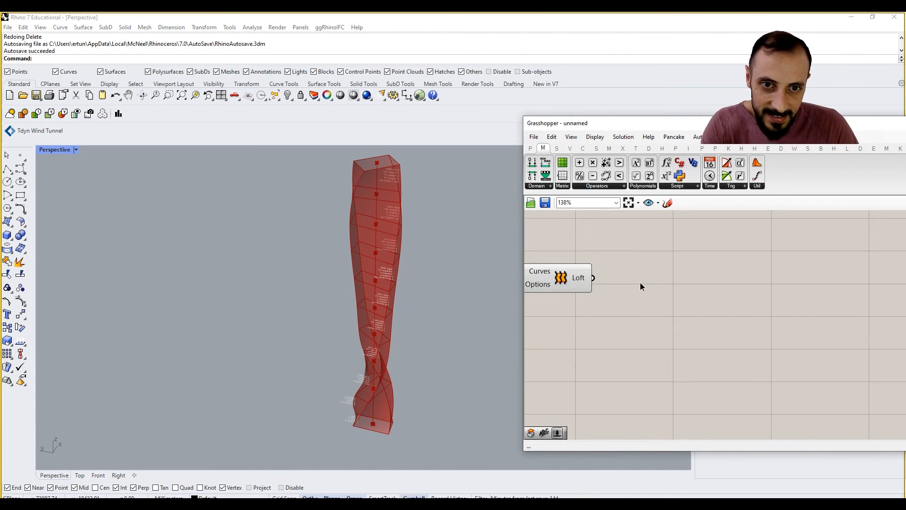
{"action": "double_click", "coordinate": [641, 282]}
{"action": "type", "text": "previ"}
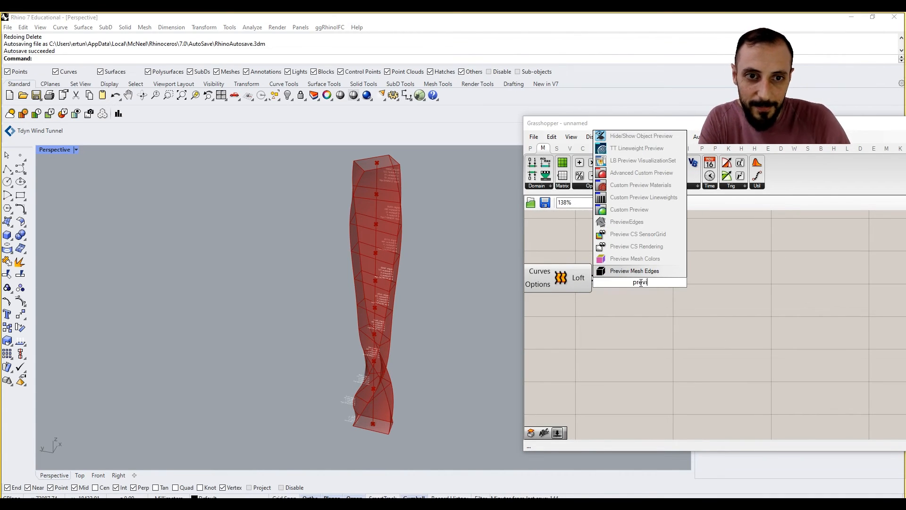
{"action": "left_click", "coordinate": [680, 258]}
{"action": "left_click_drag", "start_coordinate": [591, 278], "coordinate": [613, 276]}
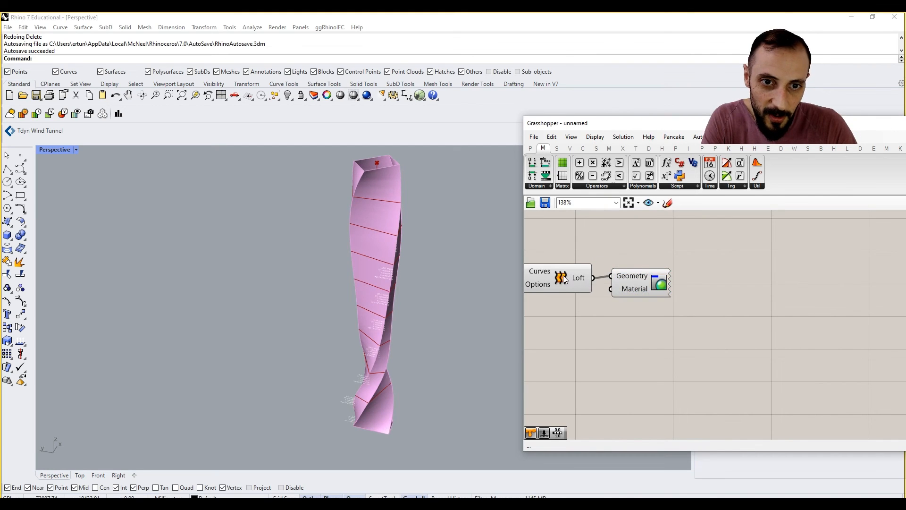
Step: Turn off the Loft component's own preview and connect a new Colour Swatch to the Custom Preview's Material input
{"action": "right_click", "coordinate": [564, 277]}
{"action": "left_click", "coordinate": [575, 293]}
{"action": "double_click", "coordinate": [597, 348]}
{"action": "type", "text": "swa"}
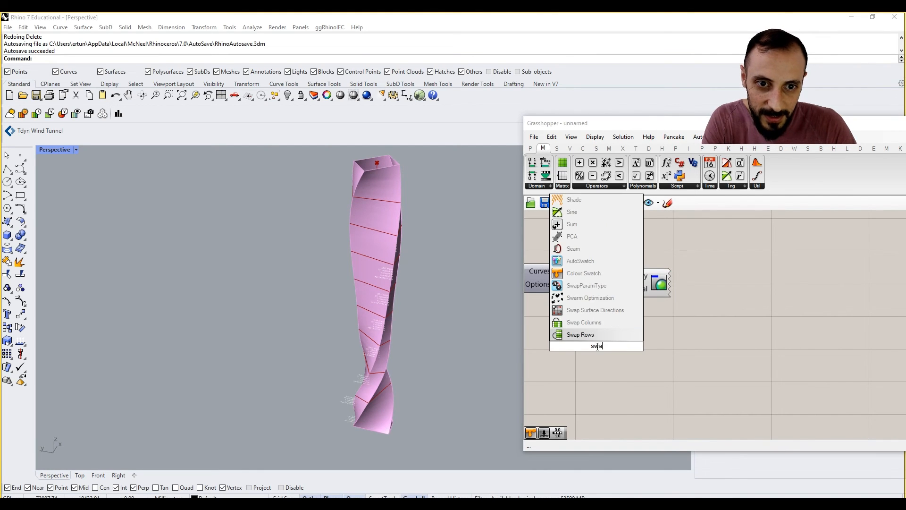
{"action": "left_click", "coordinate": [585, 273]}
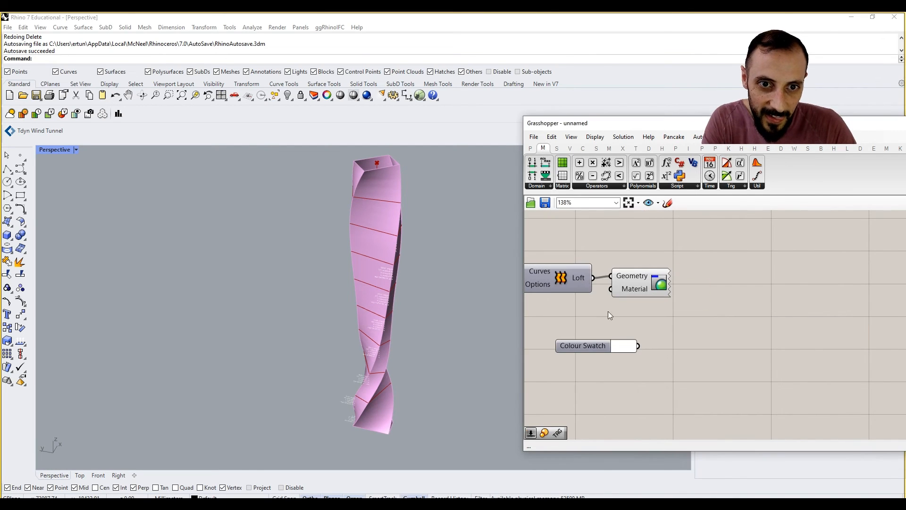
{"action": "left_click_drag", "start_coordinate": [638, 346], "coordinate": [611, 289]}
Step: Make the tower surface translucent by lowering the white Colour Swatch's alpha to 46
{"action": "left_click", "coordinate": [631, 348]}
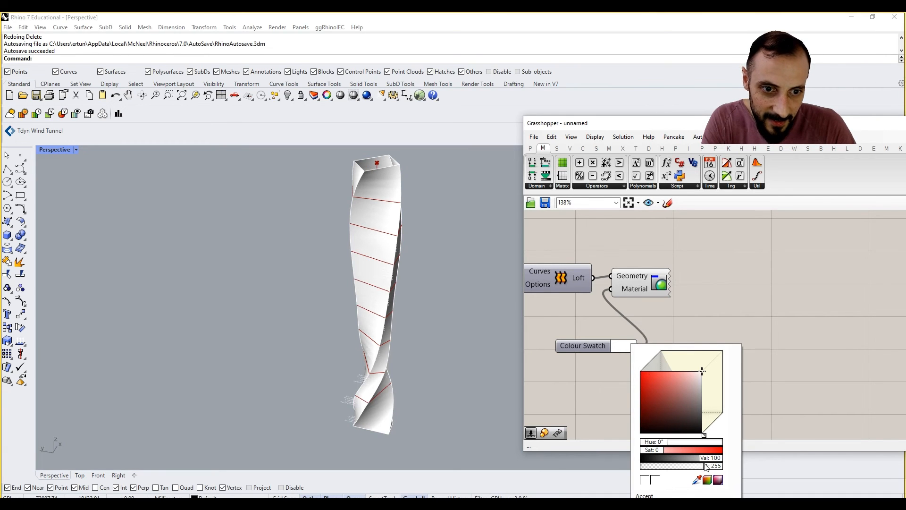
{"action": "left_click_drag", "start_coordinate": [706, 467], "coordinate": [658, 468]}
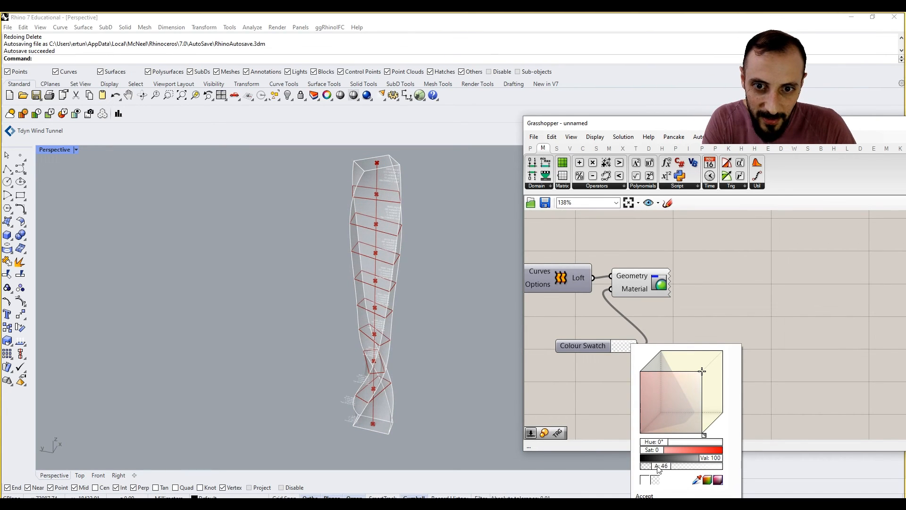
{"action": "left_click", "coordinate": [575, 386]}
Step: Pull the first Bezier handle in the XY Rotation Control graph mapper far down so the twist builds gradually toward the top
{"action": "right_click_drag", "start_coordinate": [427, 315], "coordinate": [422, 335]}
{"action": "scroll", "coordinate": [742, 318], "scroll_direction": "down", "scroll_amount": 10}
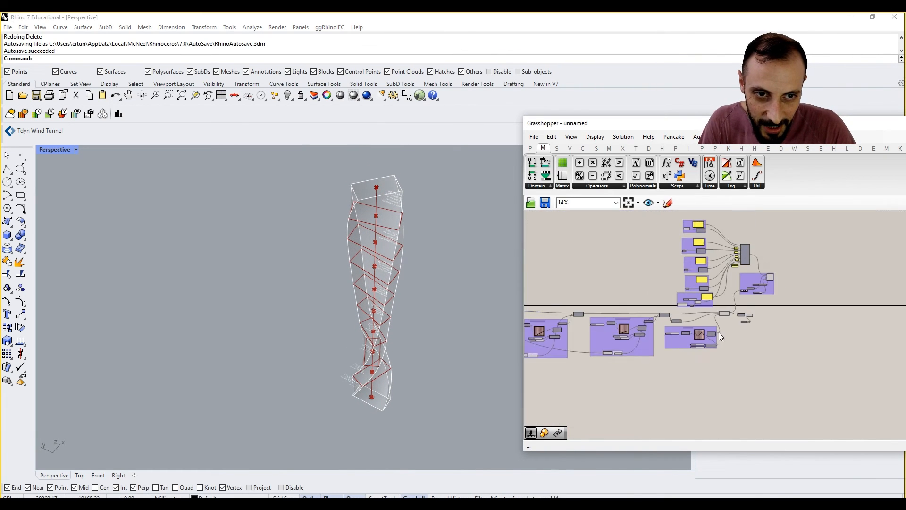
{"action": "scroll", "coordinate": [718, 325], "scroll_direction": "up", "scroll_amount": 10}
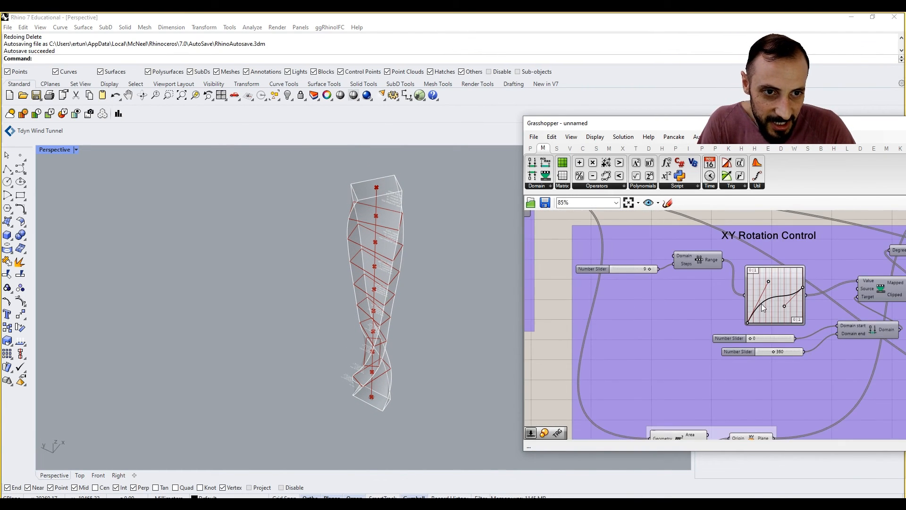
{"action": "left_click_drag", "start_coordinate": [770, 284], "coordinate": [762, 333]}
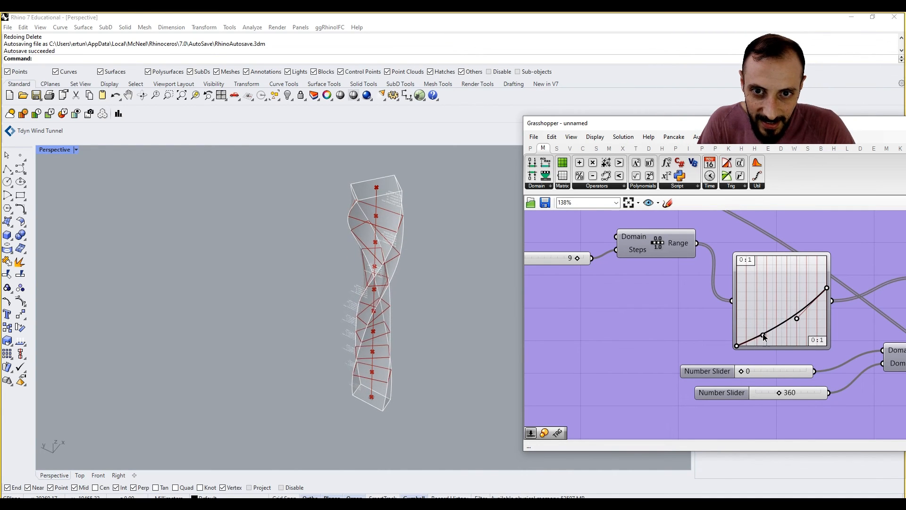
{"action": "right_click_drag", "start_coordinate": [359, 199], "coordinate": [340, 221]}
Step: Adjust the end handle of the linear graph in YZ Rotation Control, checking the floor tags up close, to a steeper slope
{"action": "scroll", "coordinate": [779, 325], "scroll_direction": "down", "scroll_amount": 5}
{"action": "right_click_drag", "start_coordinate": [778, 324], "coordinate": [660, 325]}
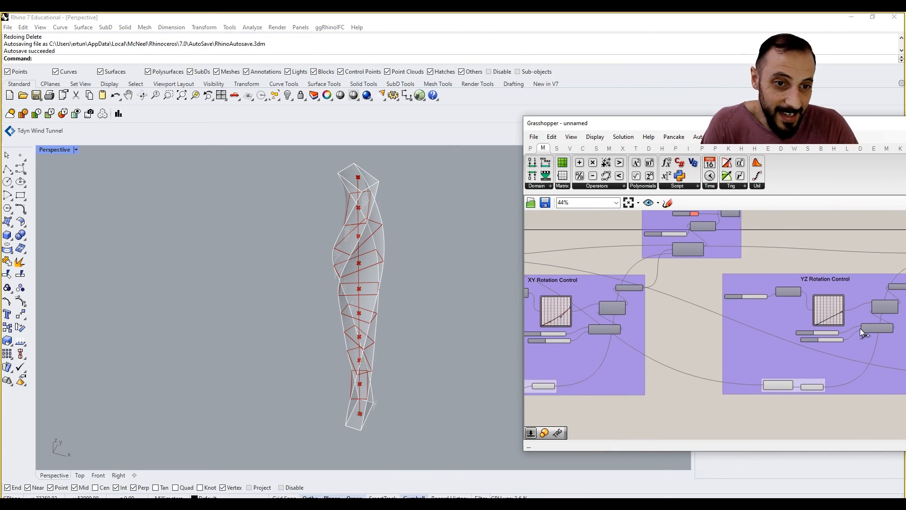
{"action": "scroll", "coordinate": [802, 318], "scroll_direction": "up", "scroll_amount": 6}
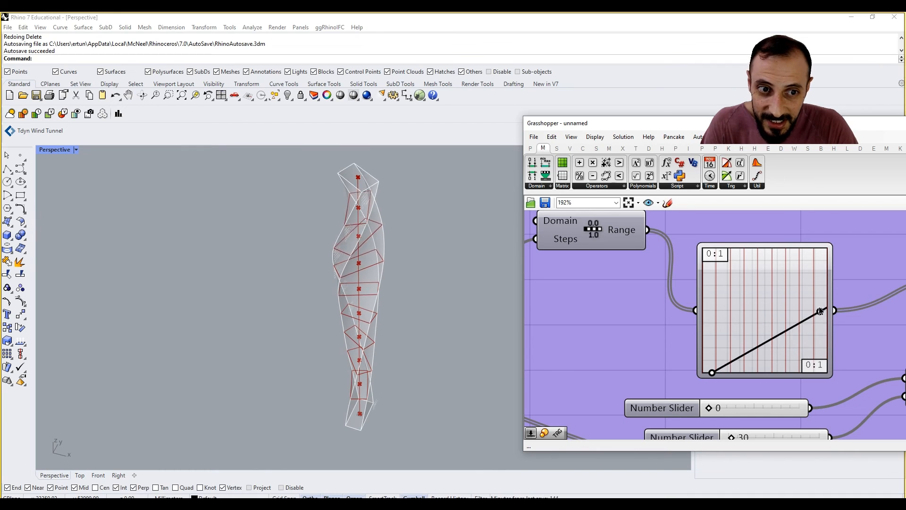
{"action": "left_click_drag", "start_coordinate": [767, 262], "coordinate": [818, 294]}
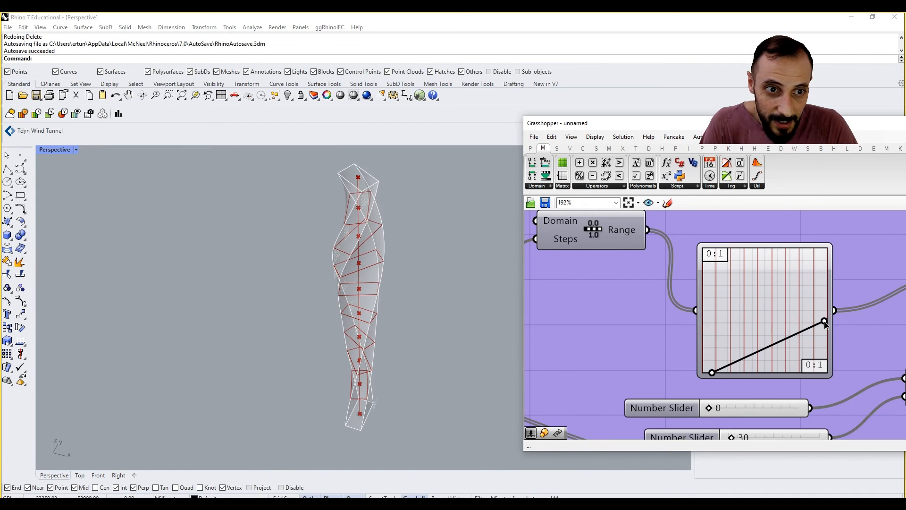
{"action": "scroll", "coordinate": [825, 325], "scroll_direction": "down", "scroll_amount": 5}
{"action": "scroll", "coordinate": [344, 283], "scroll_direction": "up", "scroll_amount": 3}
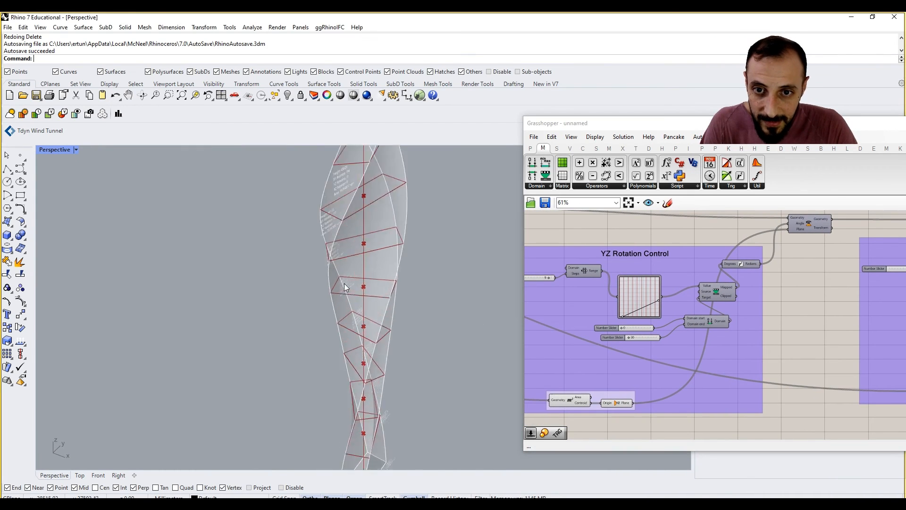
{"action": "mouse_move", "coordinate": [344, 283]}
{"action": "right_mouse_down"}
{"action": "mouse_move", "coordinate": [428, 273]}
{"action": "mouse_move", "coordinate": [351, 284]}
{"action": "right_mouse_up"}
{"action": "right_click_drag", "start_coordinate": [400, 267], "coordinate": [305, 208]}
{"action": "scroll", "coordinate": [632, 294], "scroll_direction": "up", "scroll_amount": 3}
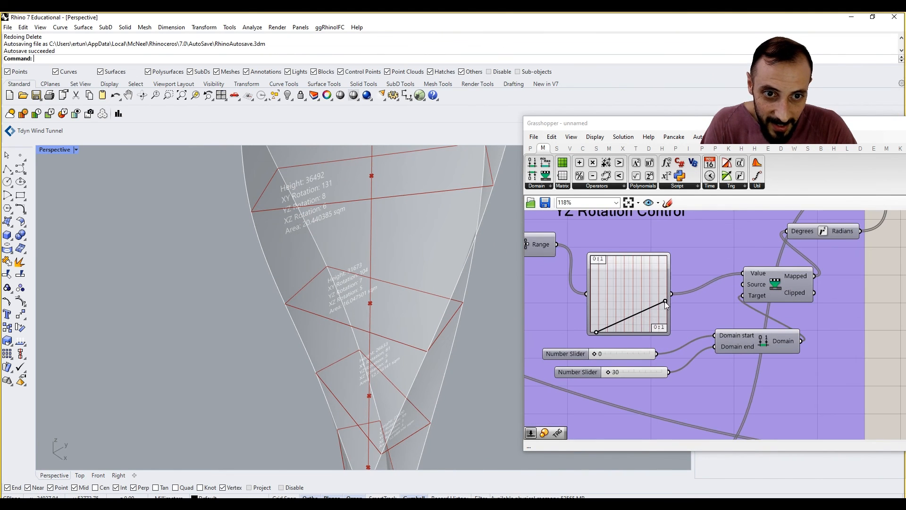
{"action": "mouse_move", "coordinate": [664, 301]}
{"action": "left_mouse_down"}
{"action": "mouse_move", "coordinate": [664, 291]}
{"action": "mouse_move", "coordinate": [666, 304]}
{"action": "left_mouse_up"}
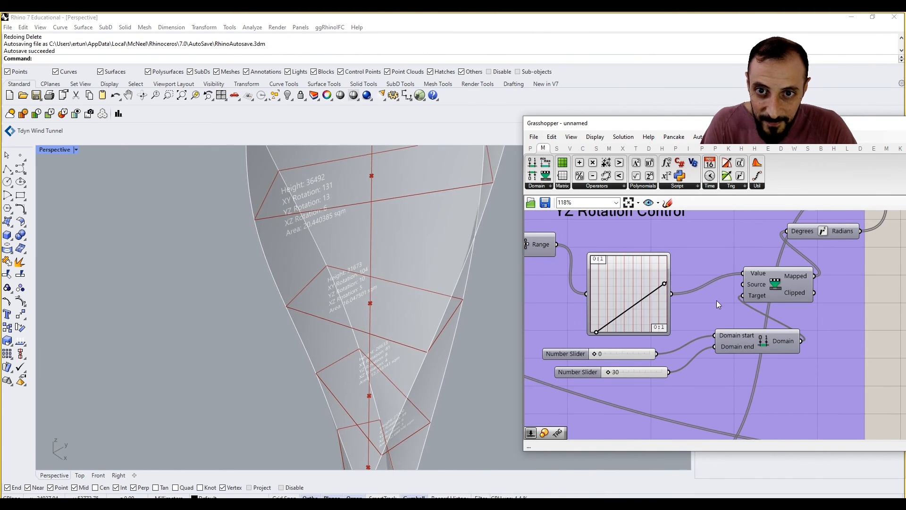
Step: Flatten and widen the sine wave in the Size Control graph mapper to even out the floor sizes
{"action": "scroll", "coordinate": [664, 311], "scroll_direction": "down", "scroll_amount": 3}
{"action": "scroll", "coordinate": [750, 327], "scroll_direction": "up", "scroll_amount": 4}
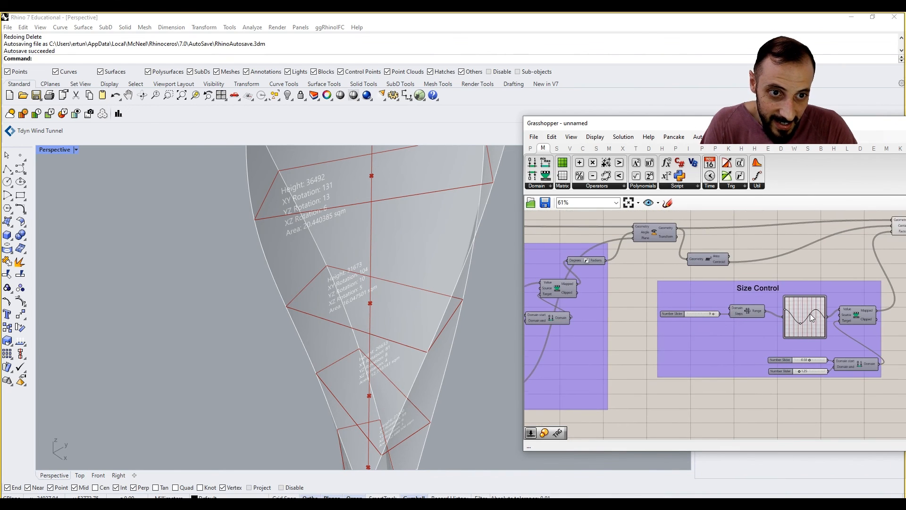
{"action": "left_click_drag", "start_coordinate": [787, 345], "coordinate": [795, 325]}
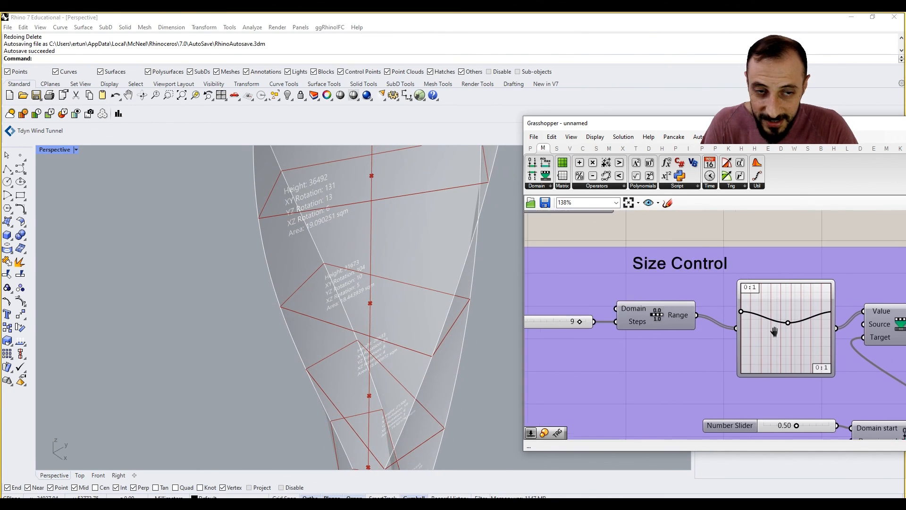
Step: Move the handle of the first graph mapper in the Uneven Curve Division group to change the vertical spacing of the floors
{"action": "scroll", "coordinate": [752, 332], "scroll_direction": "down", "scroll_amount": 8}
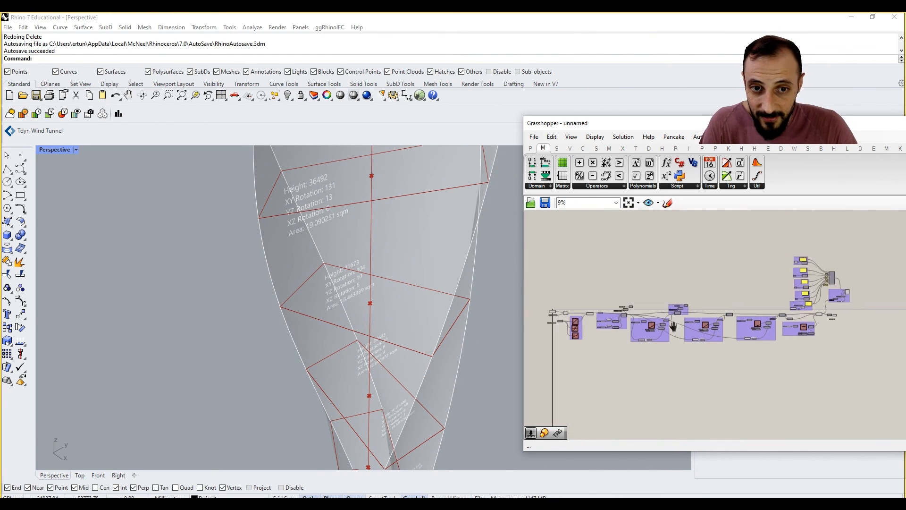
{"action": "scroll", "coordinate": [698, 333], "scroll_direction": "up", "scroll_amount": 8}
{"action": "mouse_move", "coordinate": [658, 296]}
{"action": "left_mouse_down"}
{"action": "mouse_move", "coordinate": [659, 306]}
{"action": "mouse_move", "coordinate": [664, 299]}
{"action": "left_mouse_up"}
Step: Examine the reshaped translucent tower from several angles and read the floor tags up close
{"action": "scroll", "coordinate": [344, 316], "scroll_direction": "down", "scroll_amount": 10}
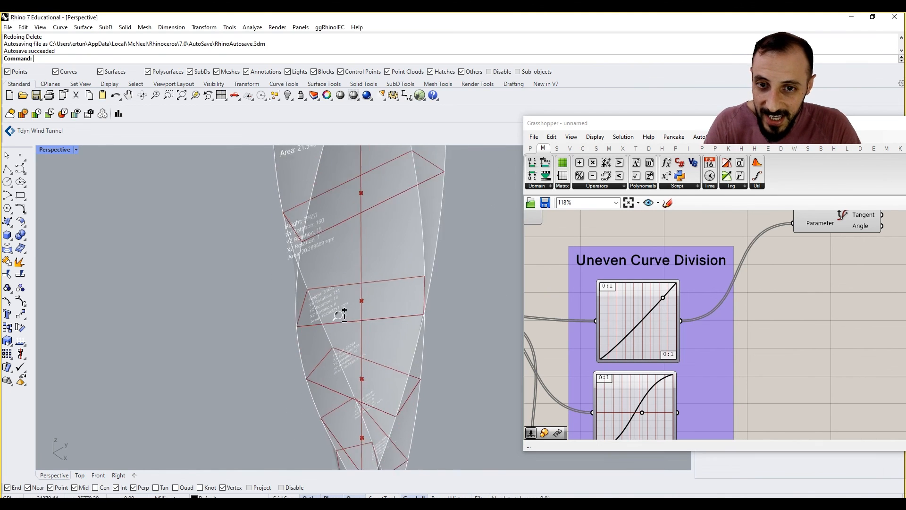
{"action": "scroll", "coordinate": [734, 338], "scroll_direction": "down", "scroll_amount": 5}
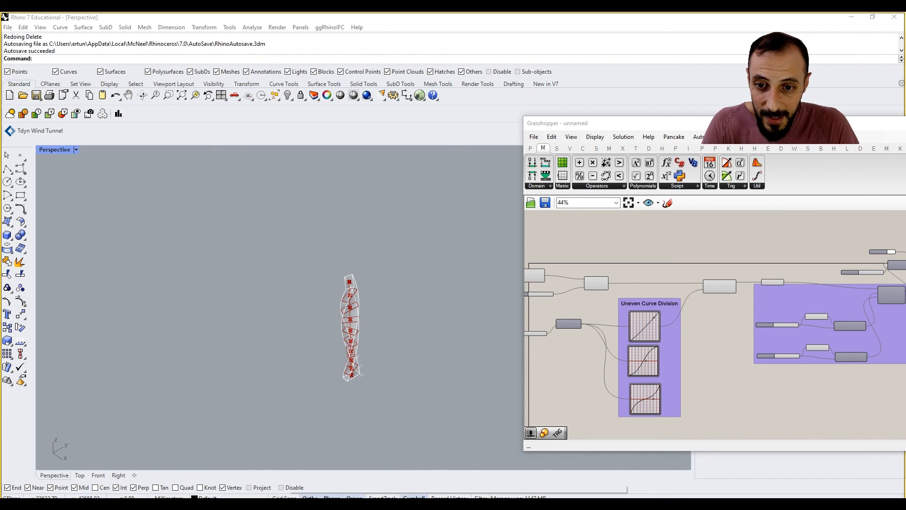
{"action": "scroll", "coordinate": [326, 347], "scroll_direction": "up", "scroll_amount": 10}
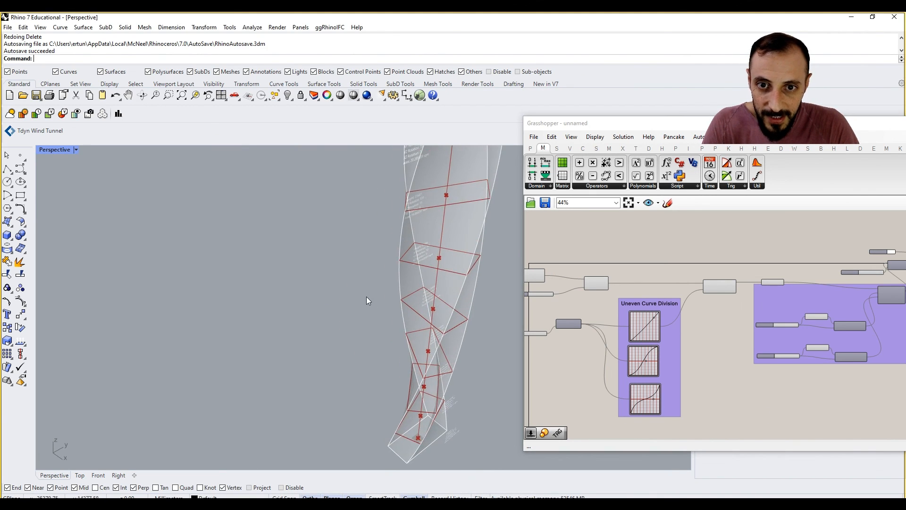
{"action": "scroll", "coordinate": [389, 283], "scroll_direction": "up", "scroll_amount": 8}
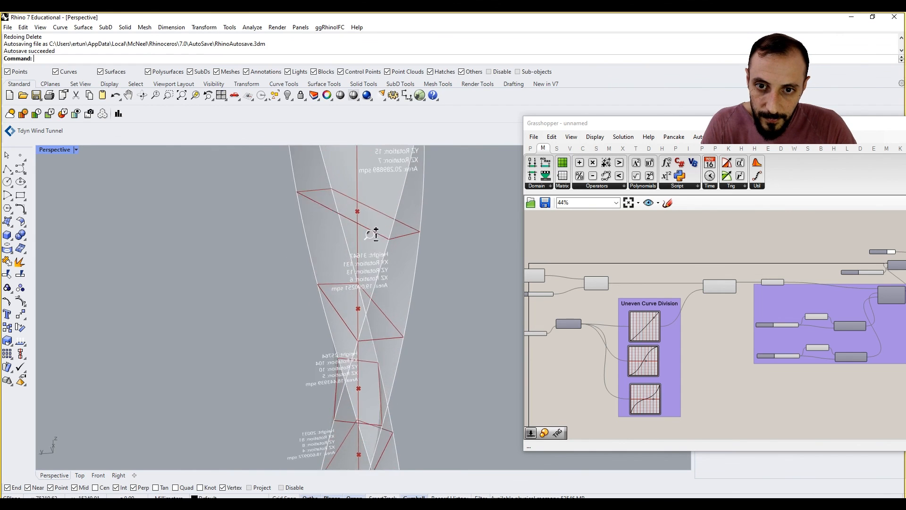
{"action": "scroll", "coordinate": [208, 258], "scroll_direction": "down", "scroll_amount": 10}
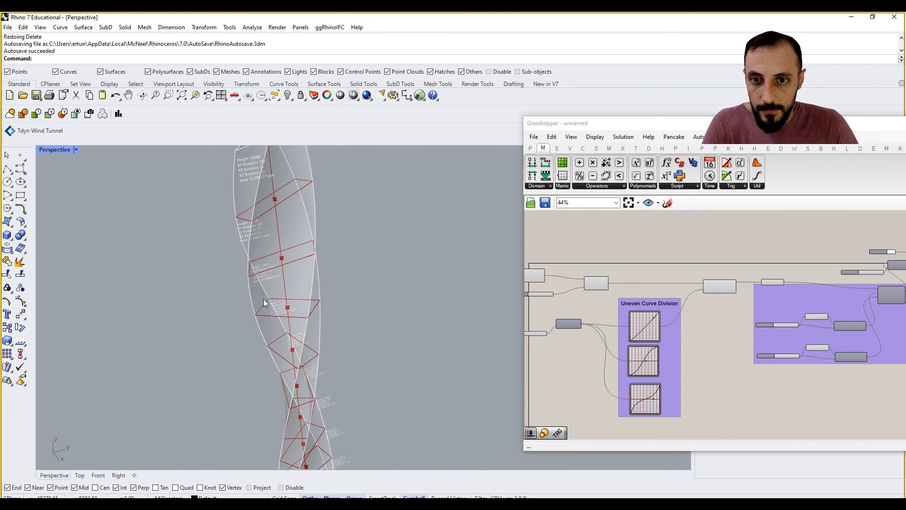
{"action": "right_click_drag", "start_coordinate": [264, 299], "coordinate": [265, 268], "text": "shift"}
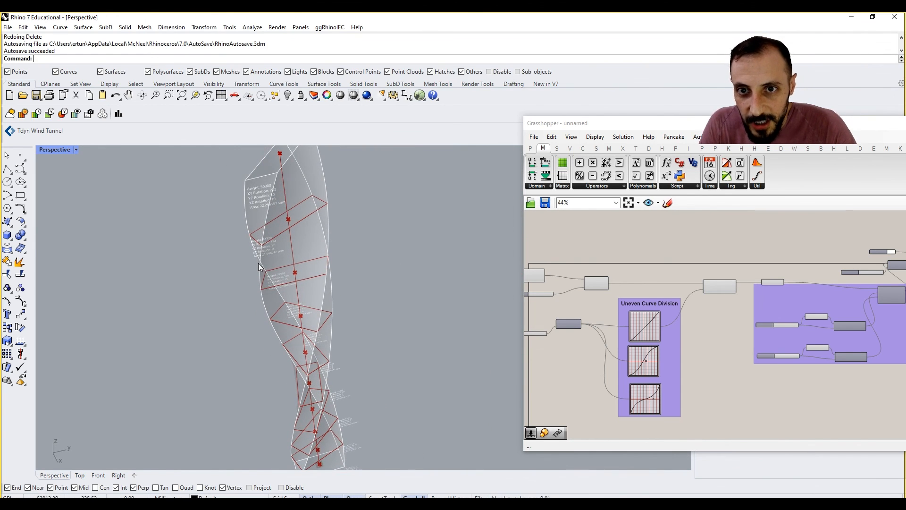
{"action": "scroll", "coordinate": [257, 218], "scroll_direction": "up", "scroll_amount": 3}
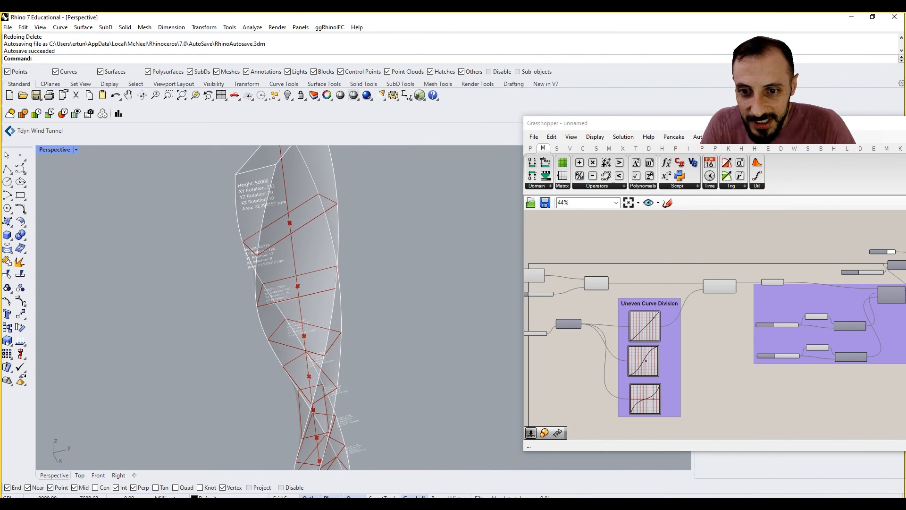